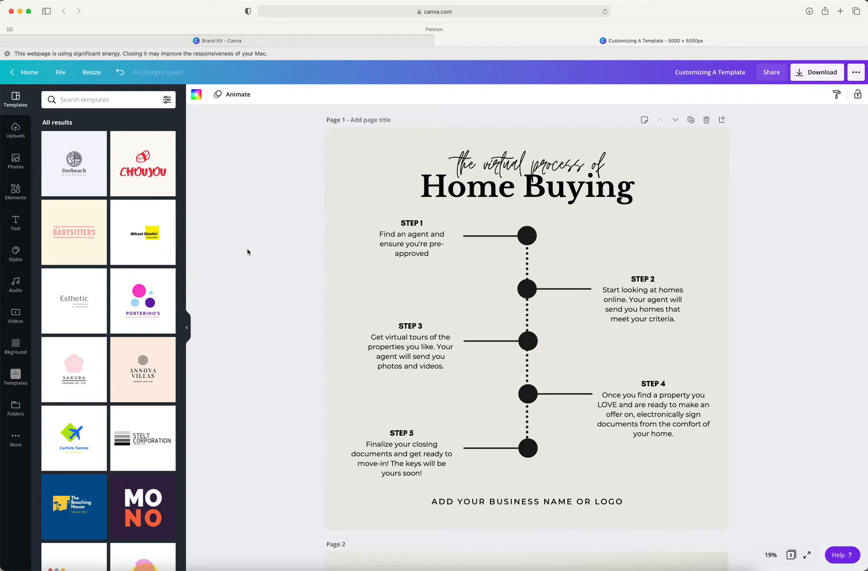
# - Look through the design's pages, from the Home Buying page down to the small businesses page and back
pyautogui.click(259, 228)
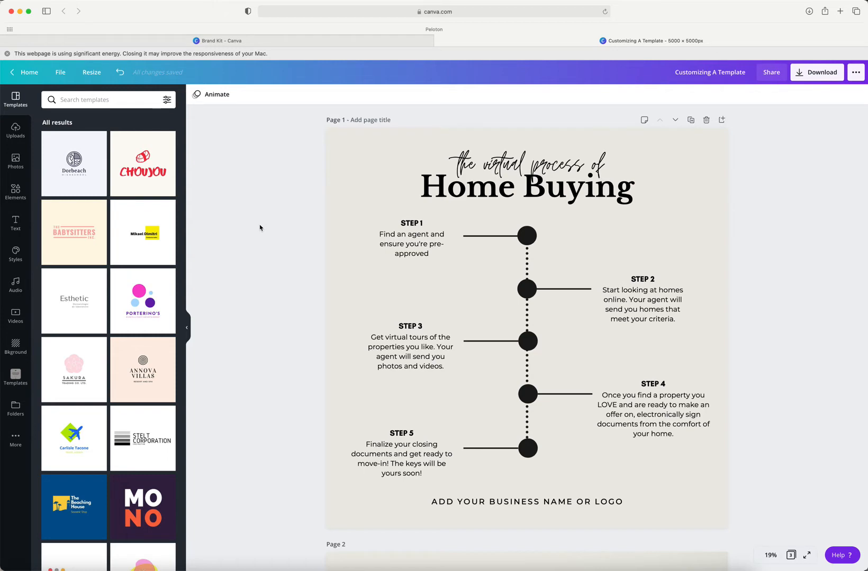
pyautogui.scroll(-2, 260, 228)
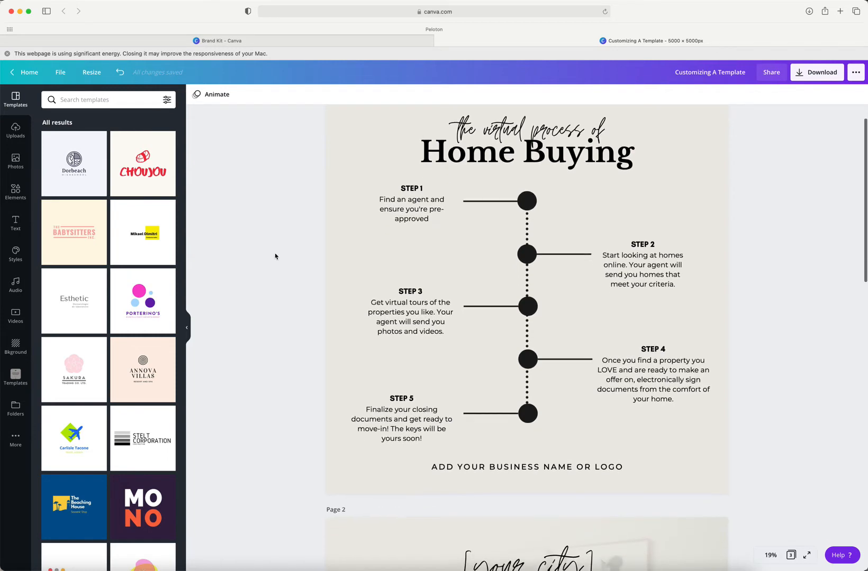
pyautogui.scroll(-15, 275, 256)
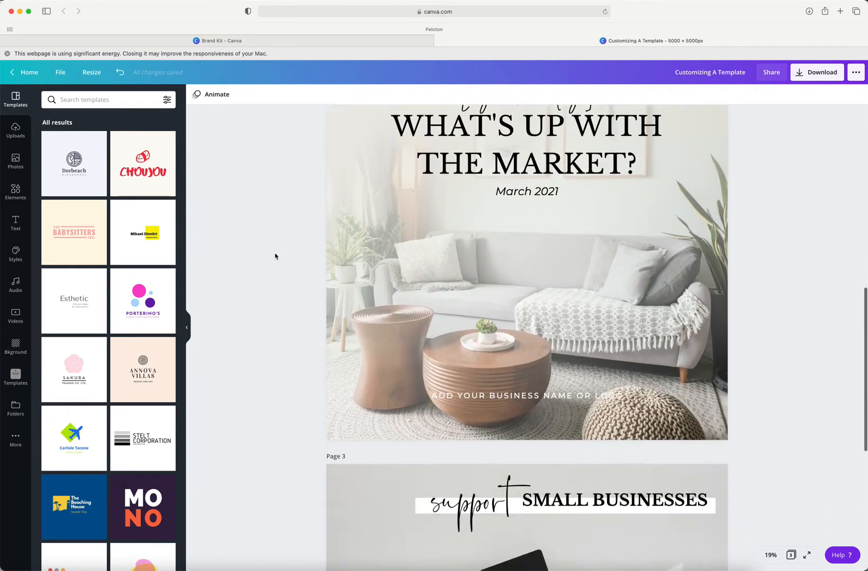
pyautogui.scroll(20, 275, 256)
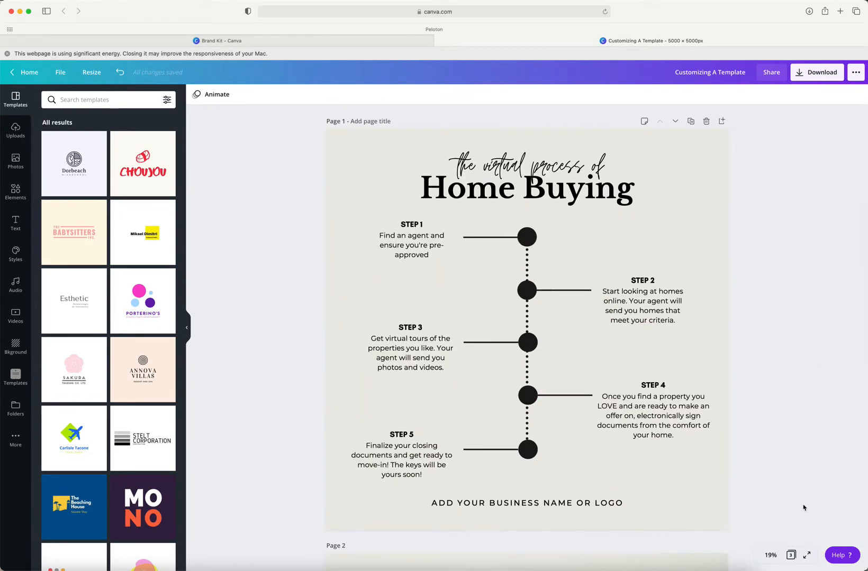
# - View the pages as a grid overview, try selecting pages 1 and 3 together, and open page 3 from the grid
pyautogui.click(791, 555)
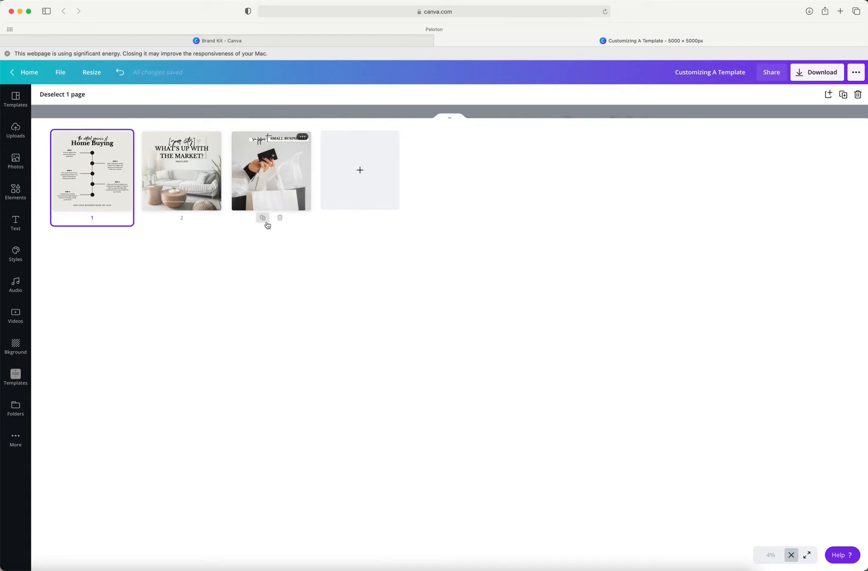
pyautogui.keyDown('shift'); pyautogui.click(263, 207); pyautogui.keyUp('shift')
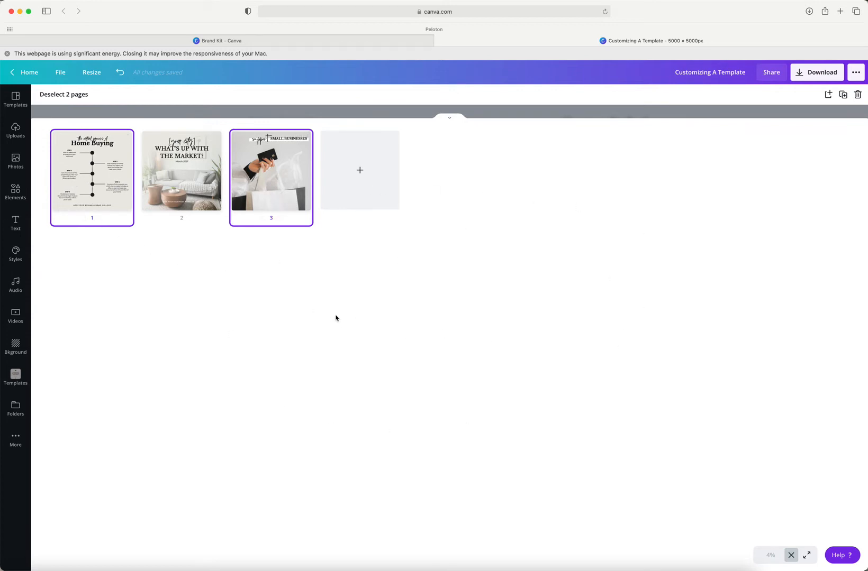
pyautogui.click(100, 240)
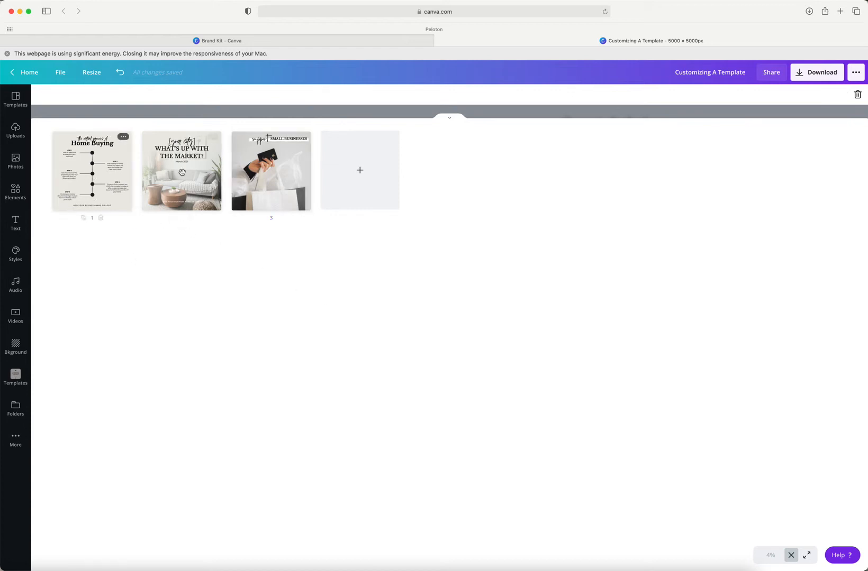
pyautogui.click(448, 121)
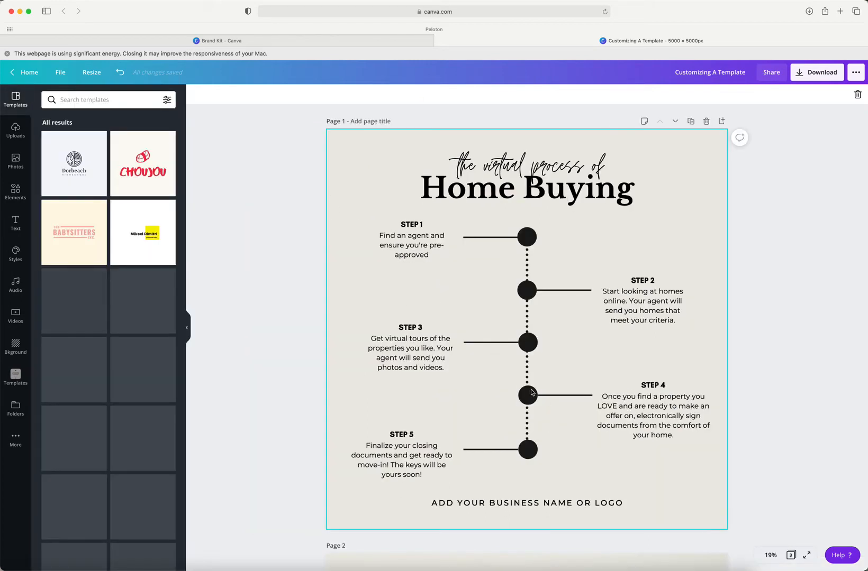
pyautogui.click(791, 555)
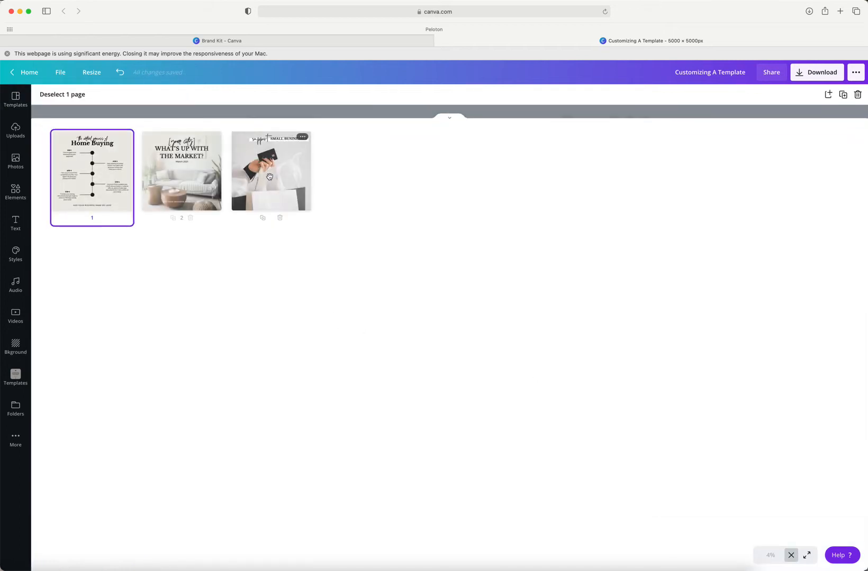
pyautogui.doubleClick(269, 177)
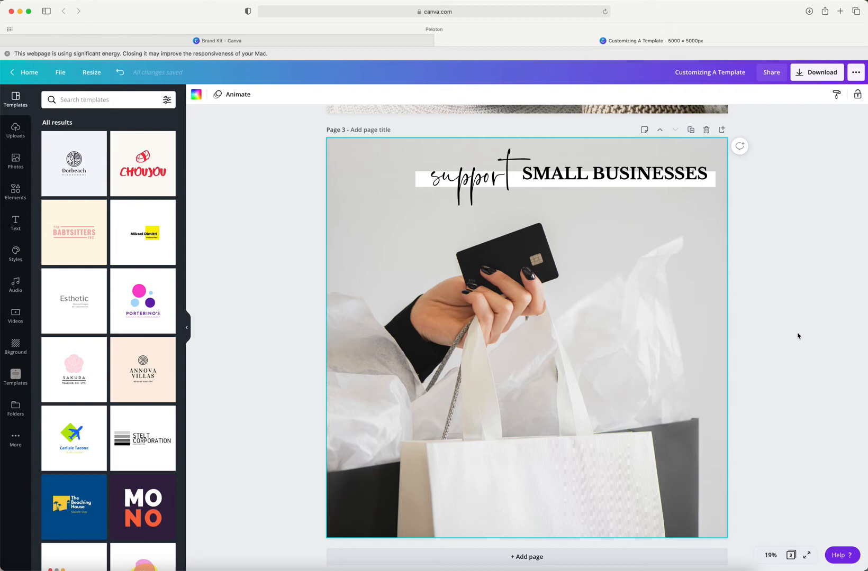
# - View page 3 at 50% and 25% zoom, and return it to Fit
pyautogui.click(770, 559)
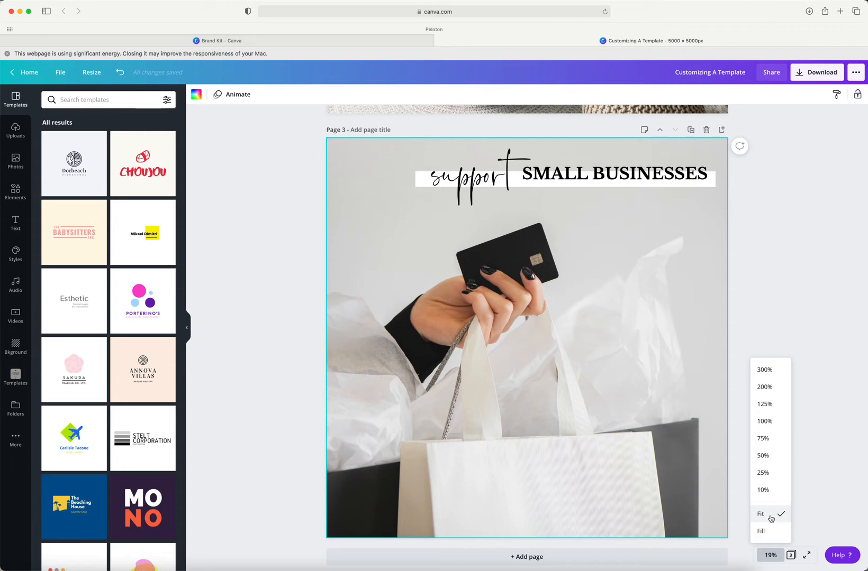
pyautogui.click(769, 457)
pyautogui.click(770, 555)
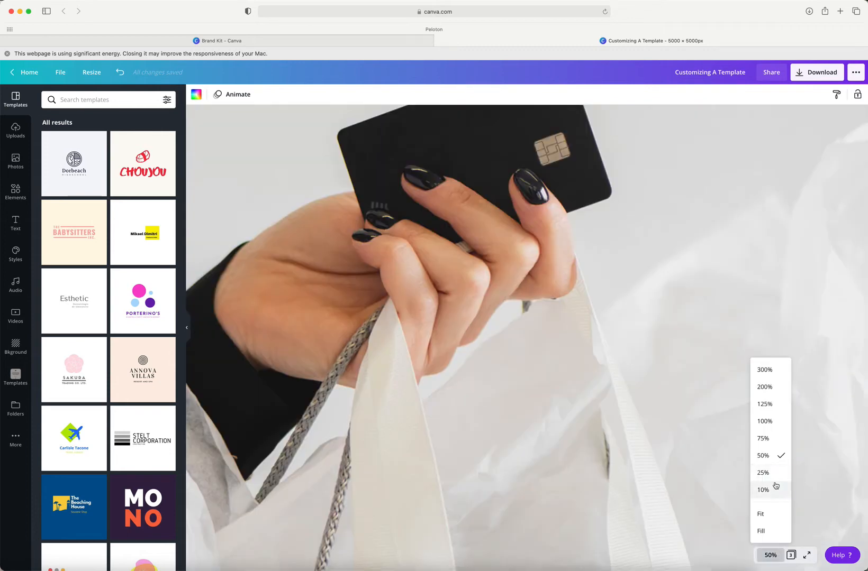
pyautogui.click(770, 473)
pyautogui.click(771, 555)
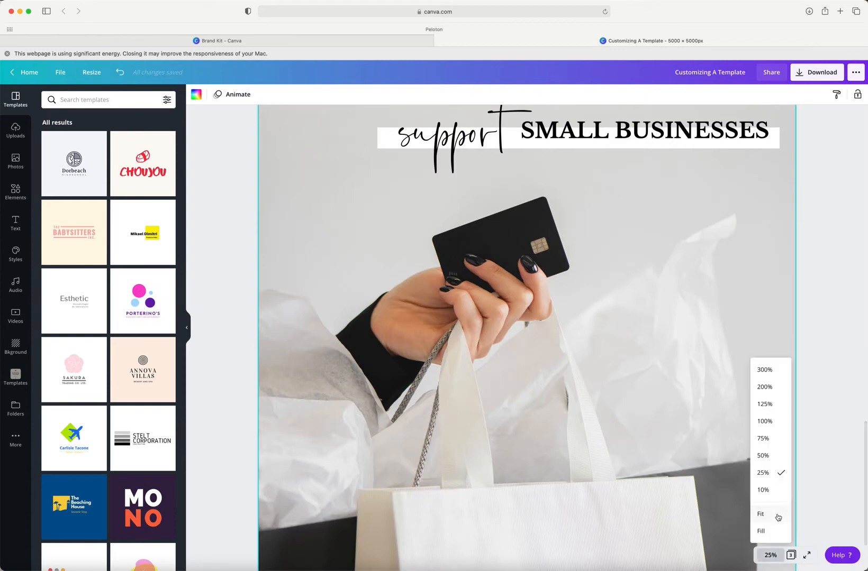
pyautogui.click(771, 514)
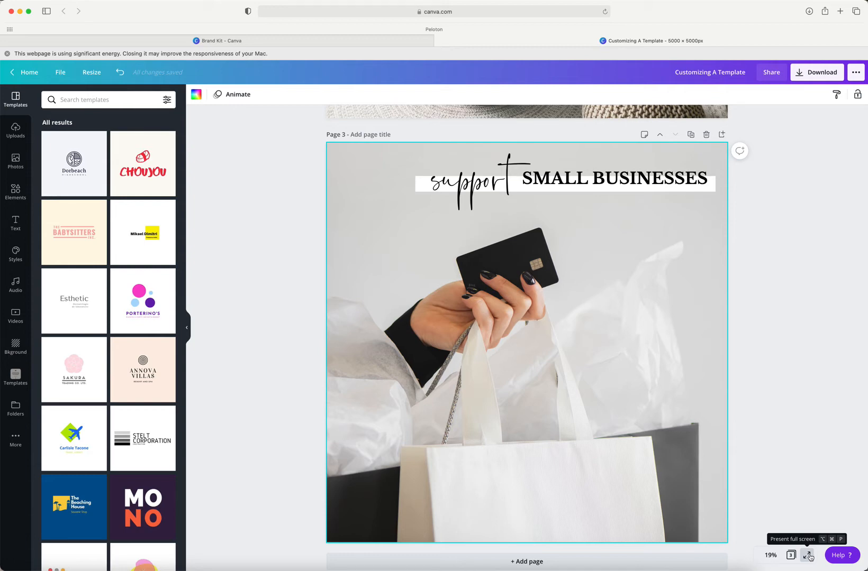
# - Apply the CMC brand palette to page 1 and shuffle it until the background is blush with black text
pyautogui.scroll(15, 793, 485)
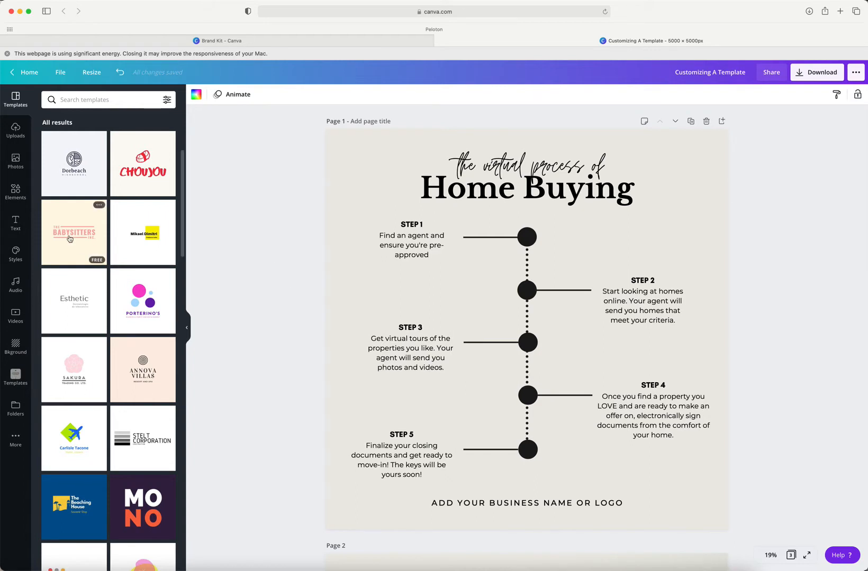
pyautogui.click(16, 258)
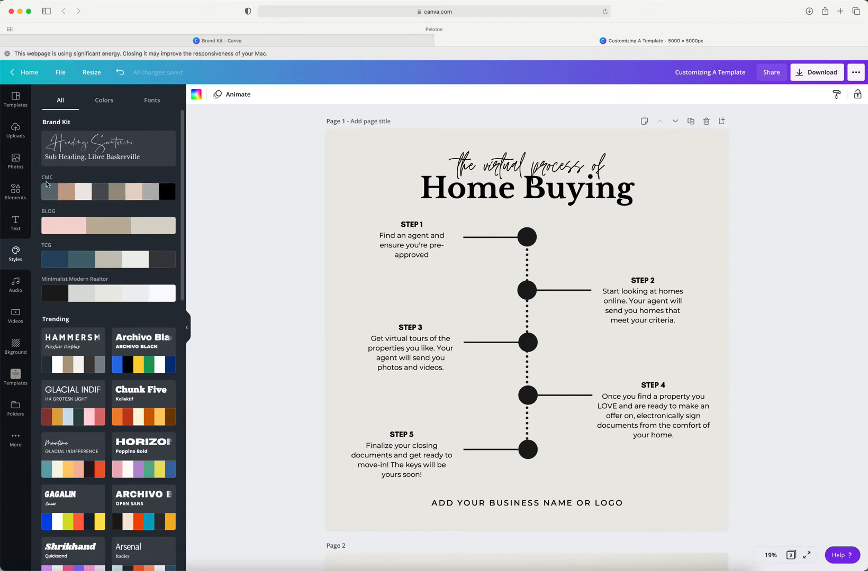
pyautogui.click(74, 195)
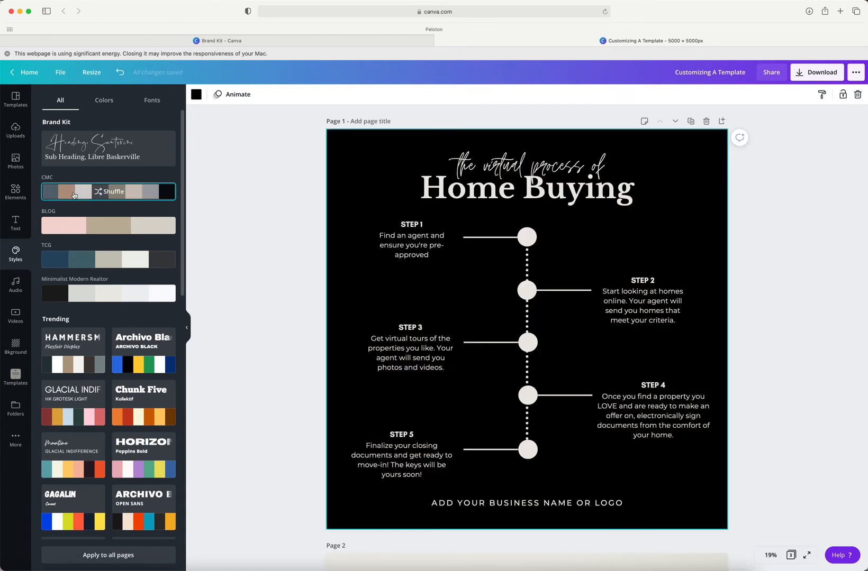
pyautogui.click(74, 195)
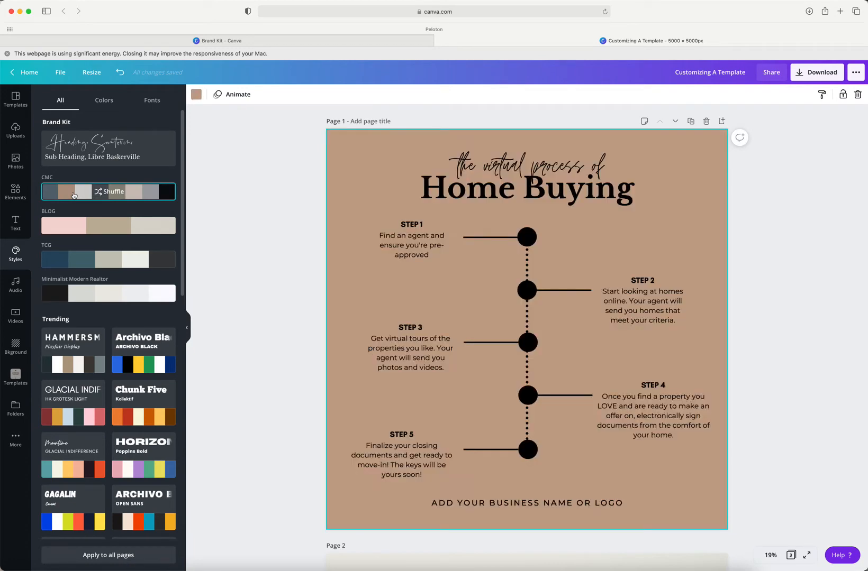
pyautogui.click(74, 195)
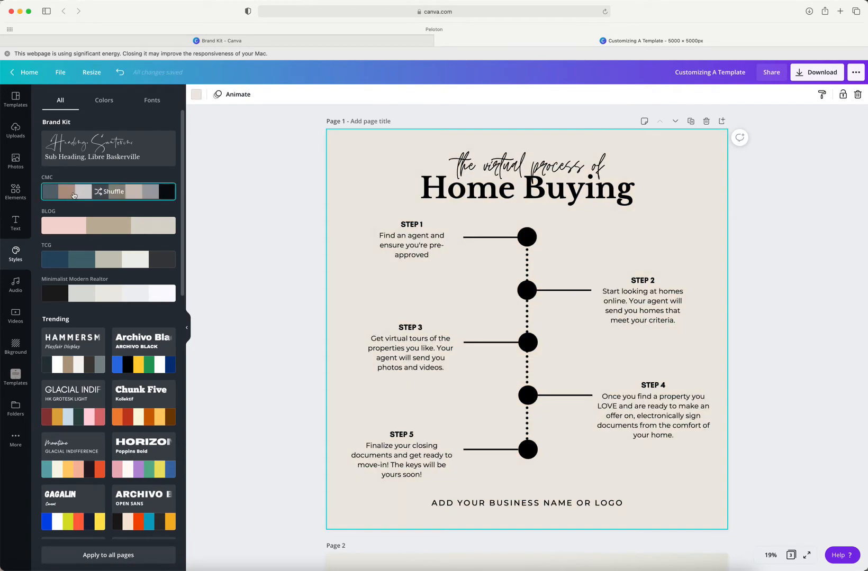
pyautogui.click(73, 196)
pyautogui.click(74, 196)
pyautogui.click(98, 195)
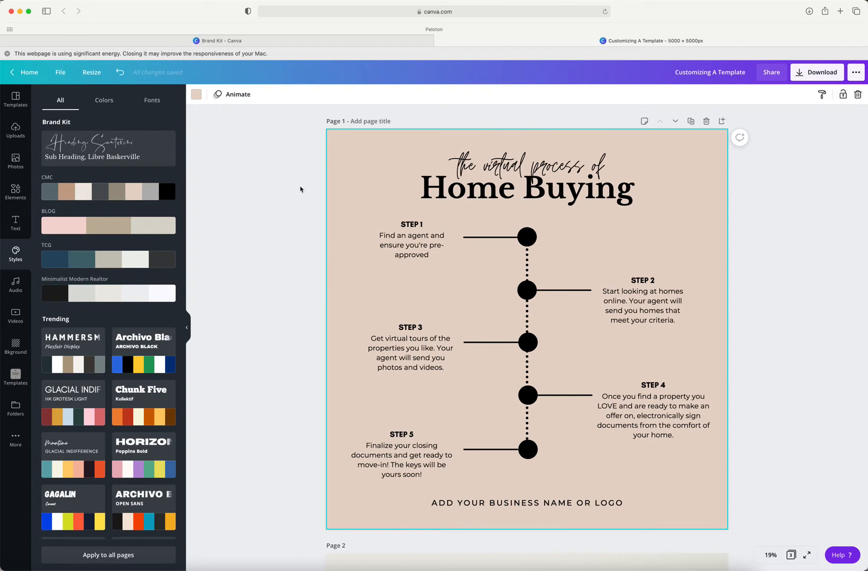
pyautogui.click(294, 177)
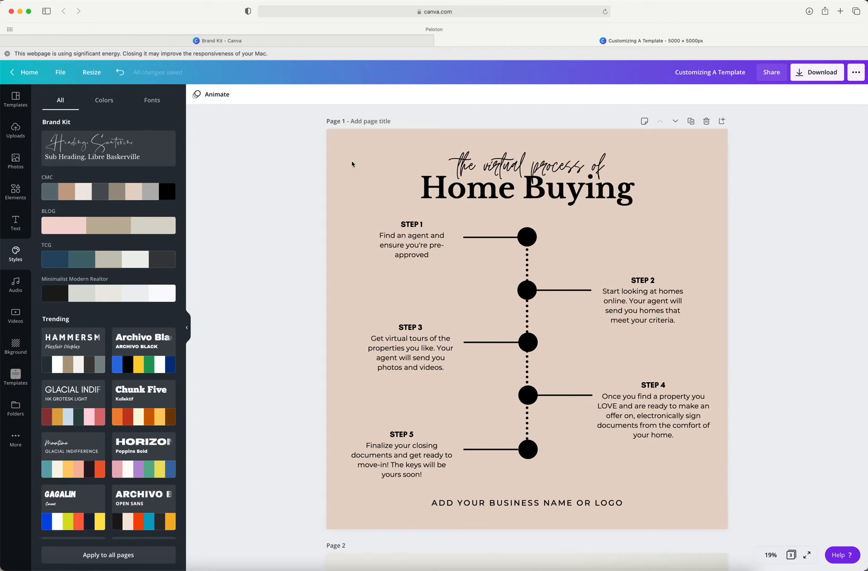
# - Set page 1's background to the CMC palette's light cream, comparing it with the palette's blush and tan colours
pyautogui.click(365, 209)
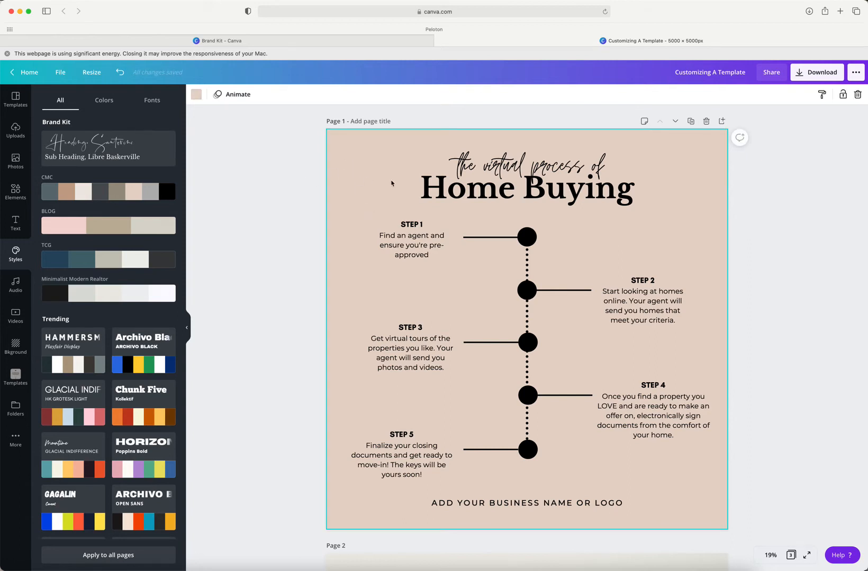
pyautogui.rightClick(193, 97)
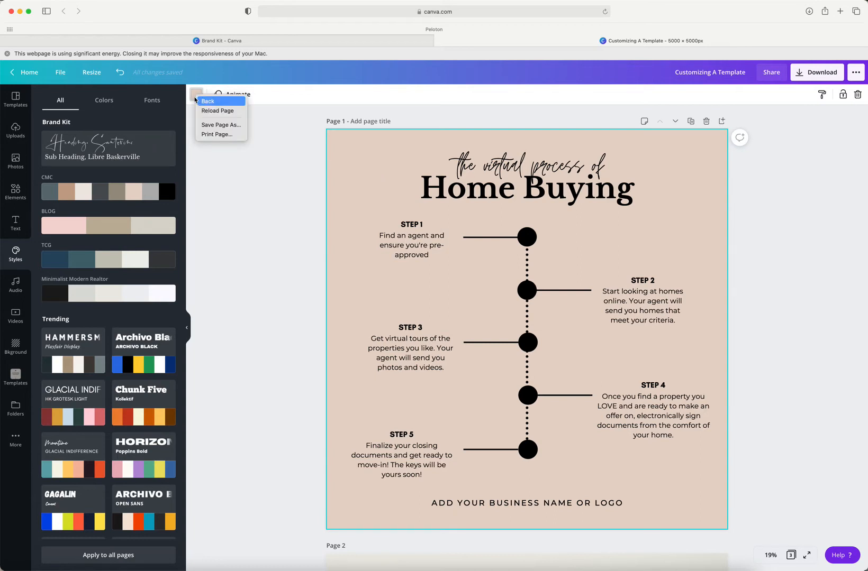
pyautogui.click(194, 97)
pyautogui.click(195, 95)
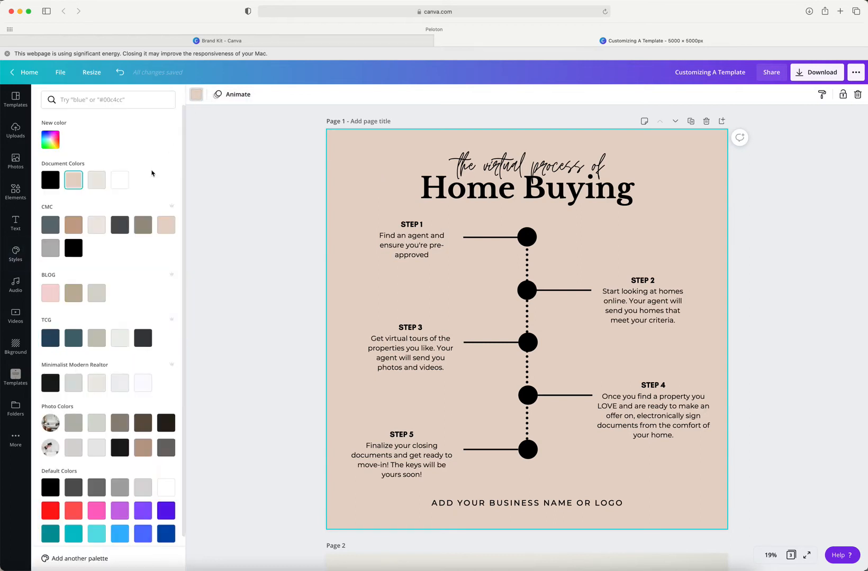
pyautogui.click(99, 231)
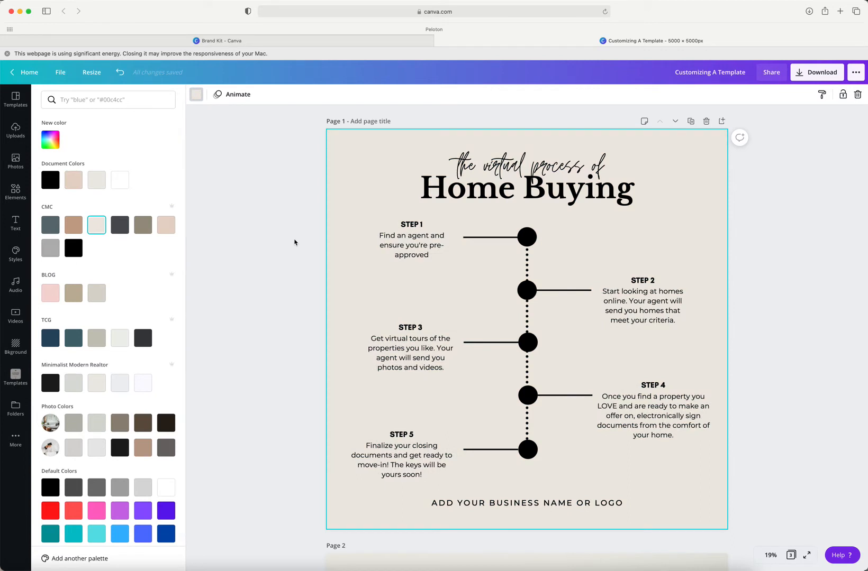
pyautogui.click(164, 231)
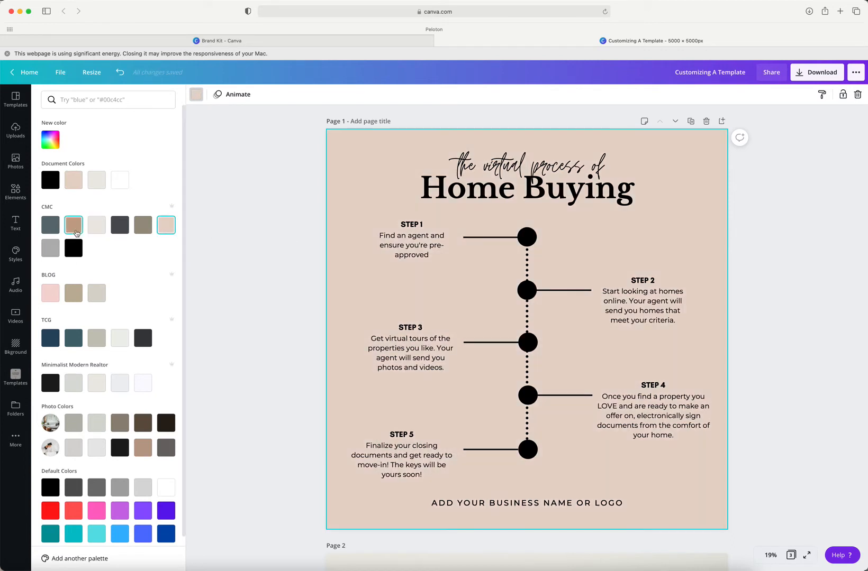
pyautogui.click(75, 233)
pyautogui.click(98, 233)
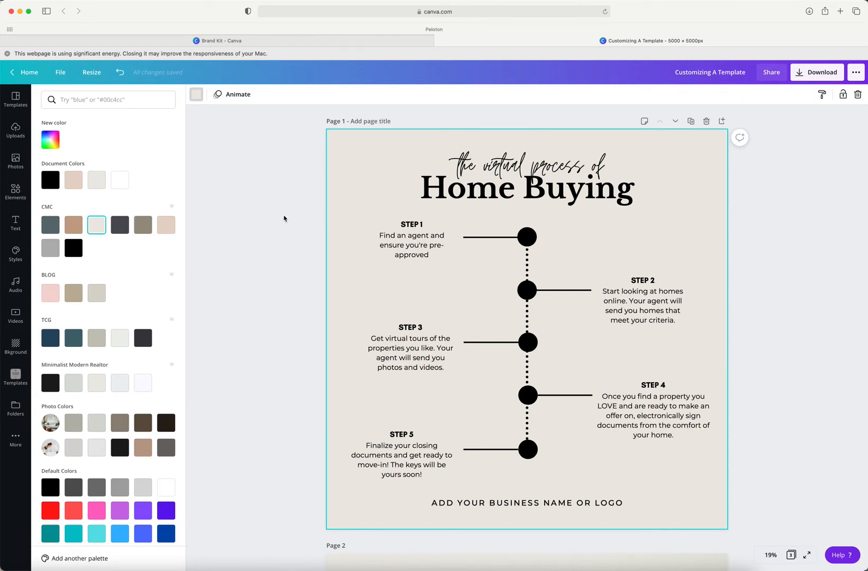
pyautogui.click(311, 203)
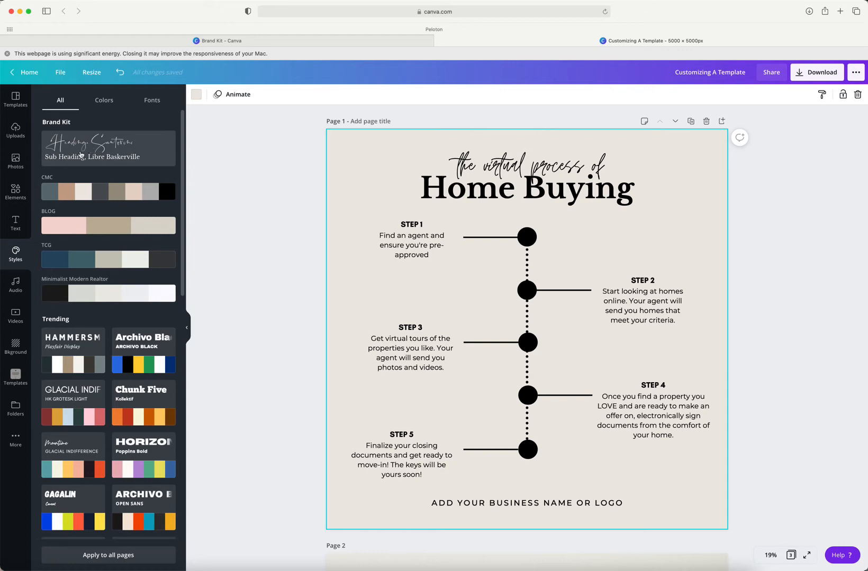
# - Try the brand kit's Santorini and Libre Baskerville font pairing on page 1, and undo it
pyautogui.click(80, 154)
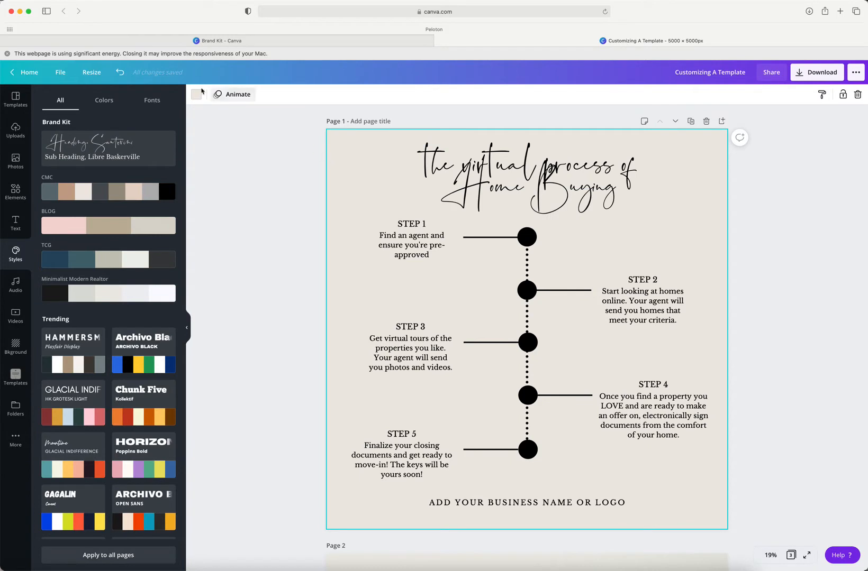
pyautogui.click(121, 74)
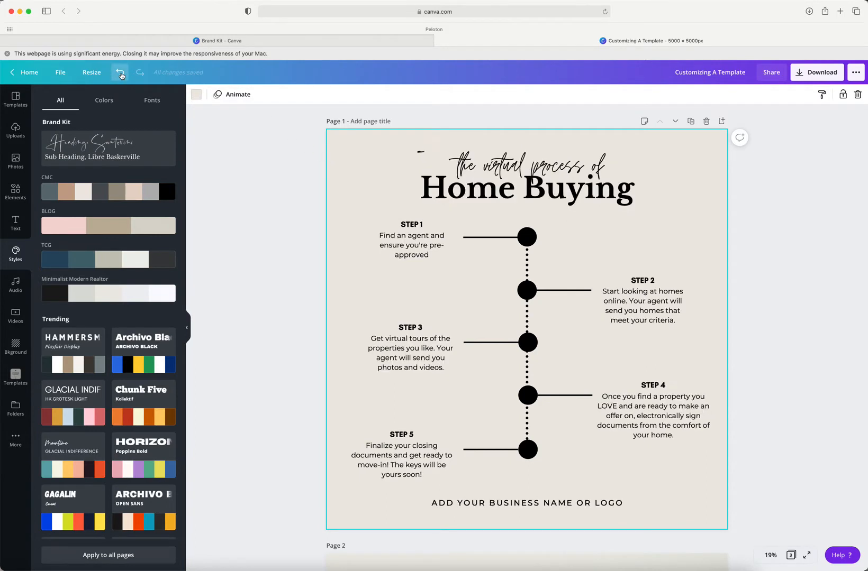
# - Change the font of page 1's script line "the virtual process of" to Santorini
pyautogui.click(493, 162)
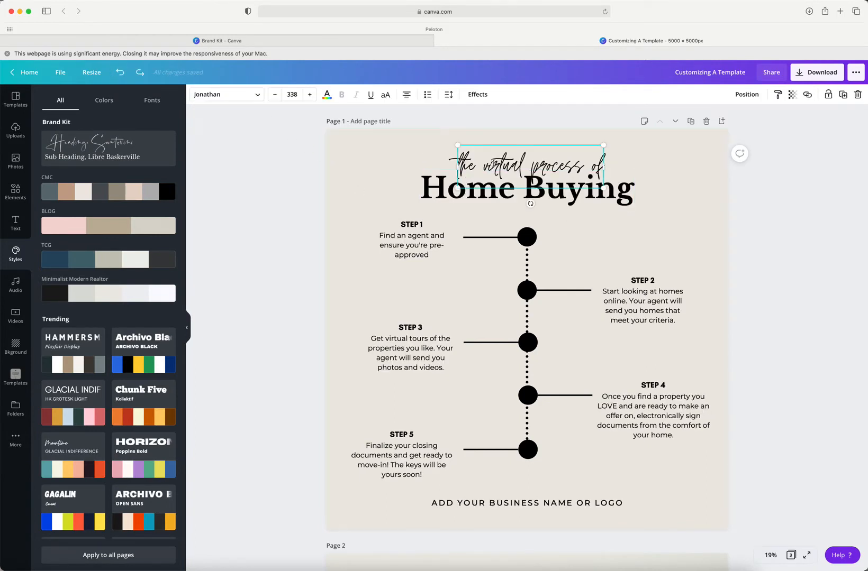
pyautogui.click(248, 95)
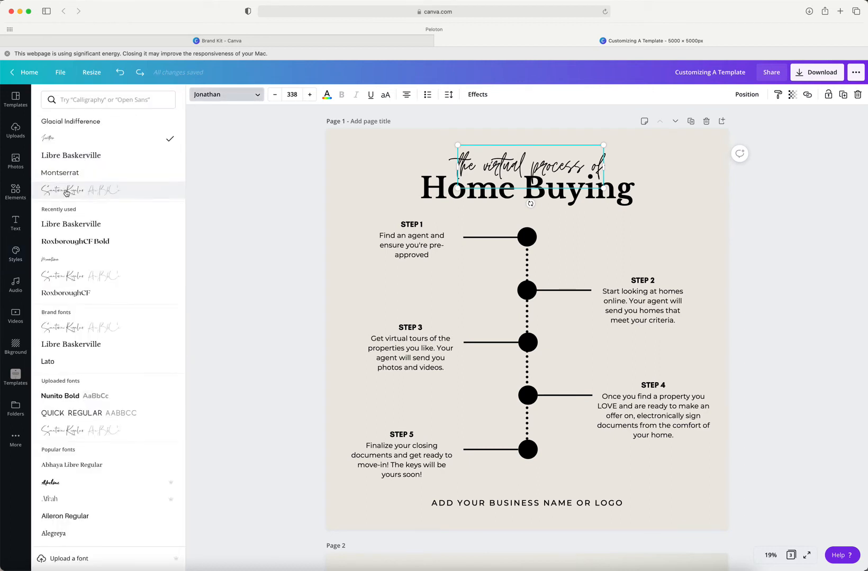
pyautogui.click(66, 191)
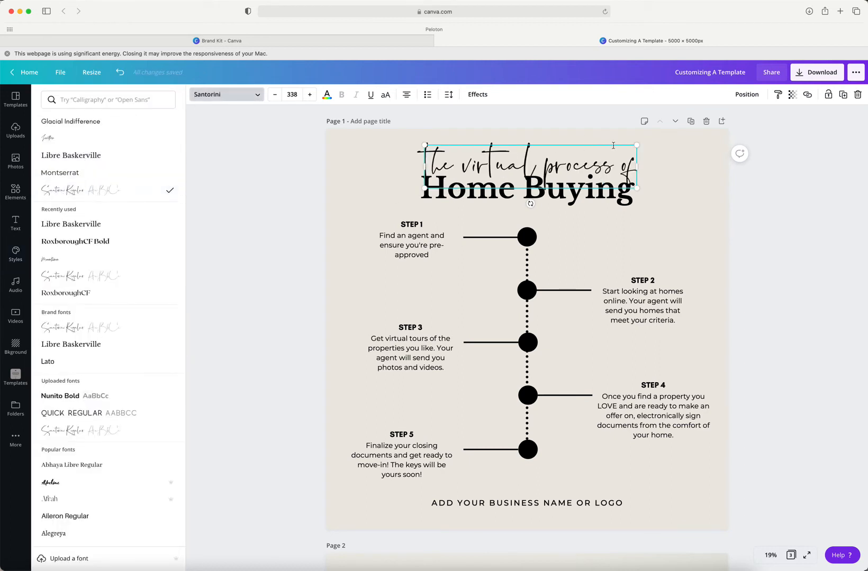
# - Set the font size of the "the virtual process of" line to 300
pyautogui.click(274, 95)
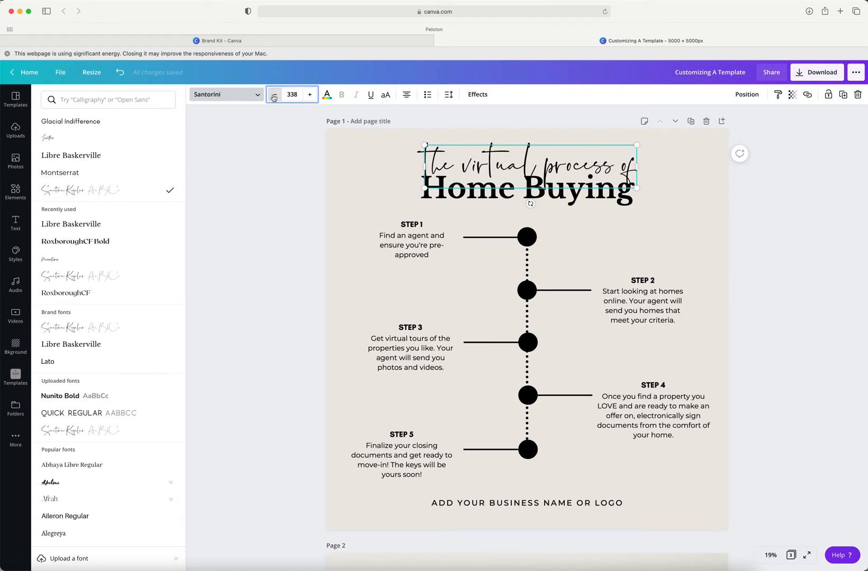
pyautogui.click(274, 95)
pyautogui.click(274, 95)
pyautogui.click(274, 95)
pyautogui.click(274, 95)
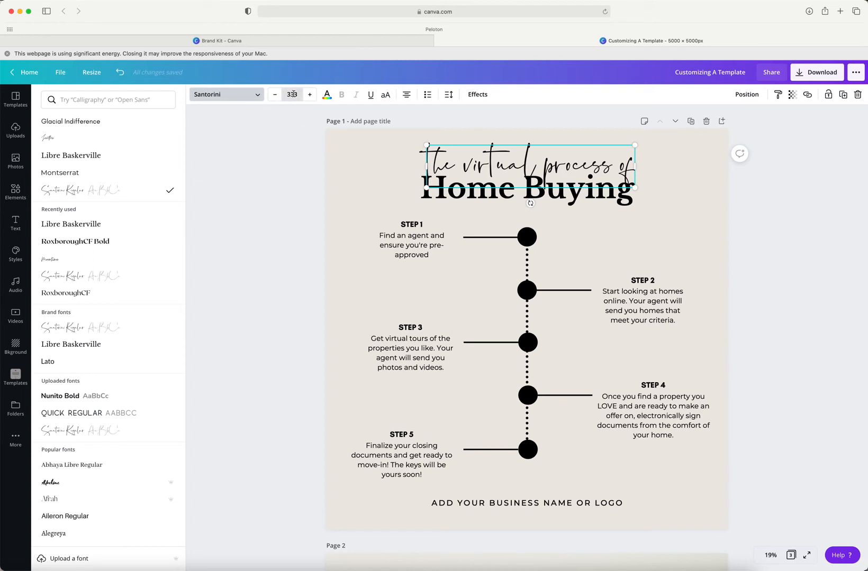
pyautogui.click(292, 94)
pyautogui.scroll(-3, 296, 333)
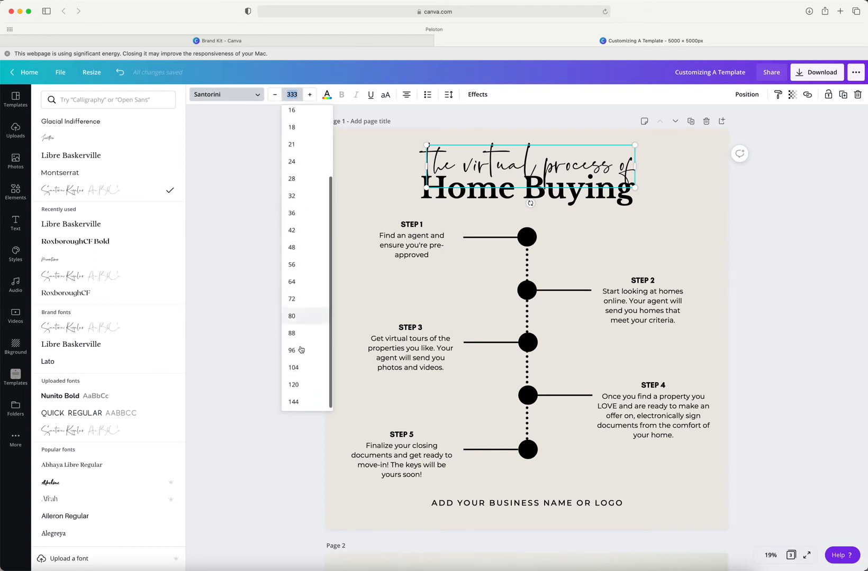
pyautogui.write('300')
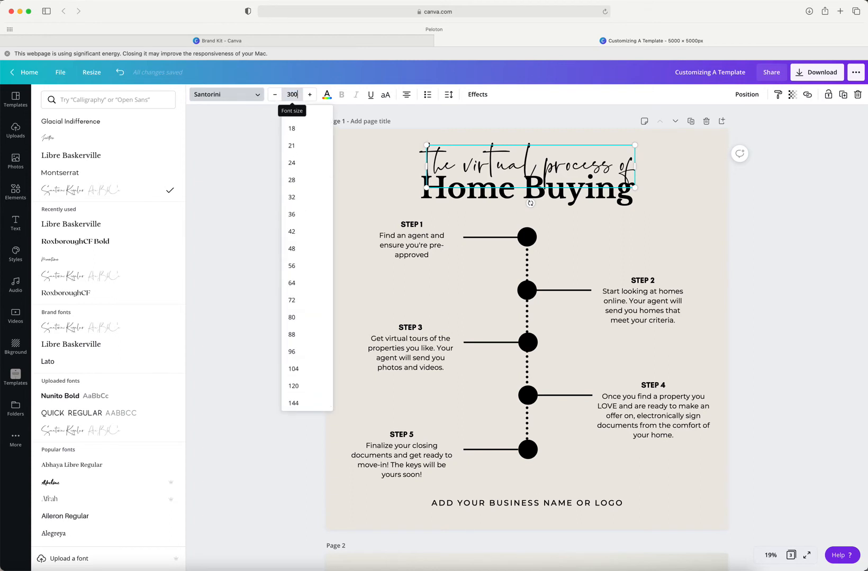
pyautogui.press('Return')
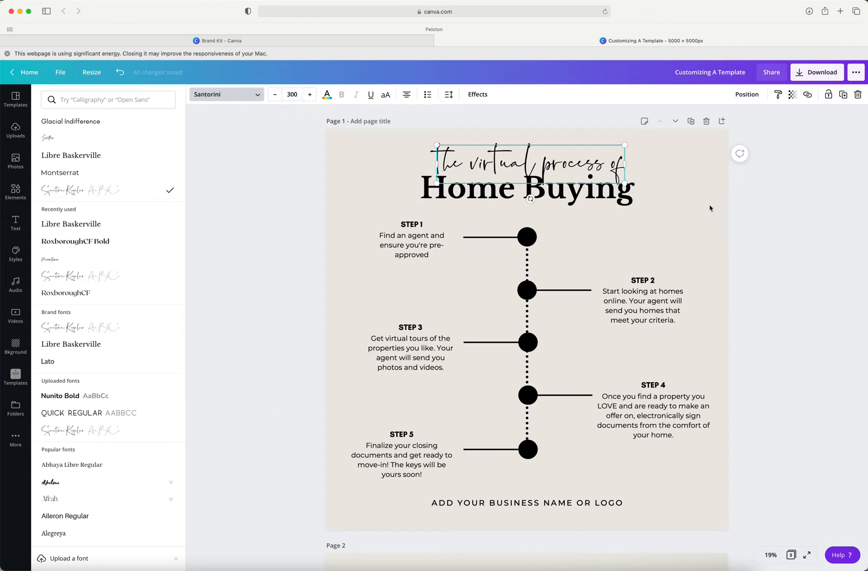
# - Convert the Home Buying title to uppercase and set its font to Montserrat
pyautogui.click(618, 202)
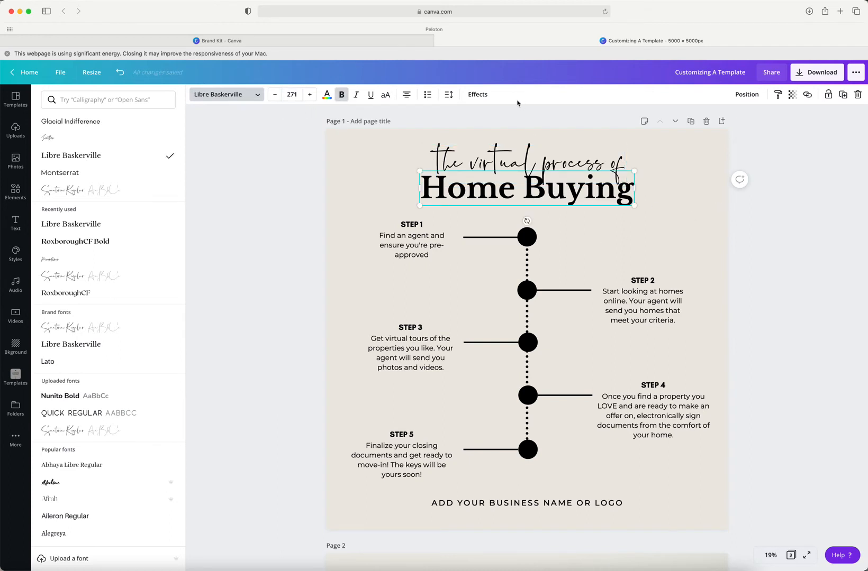
pyautogui.click(386, 96)
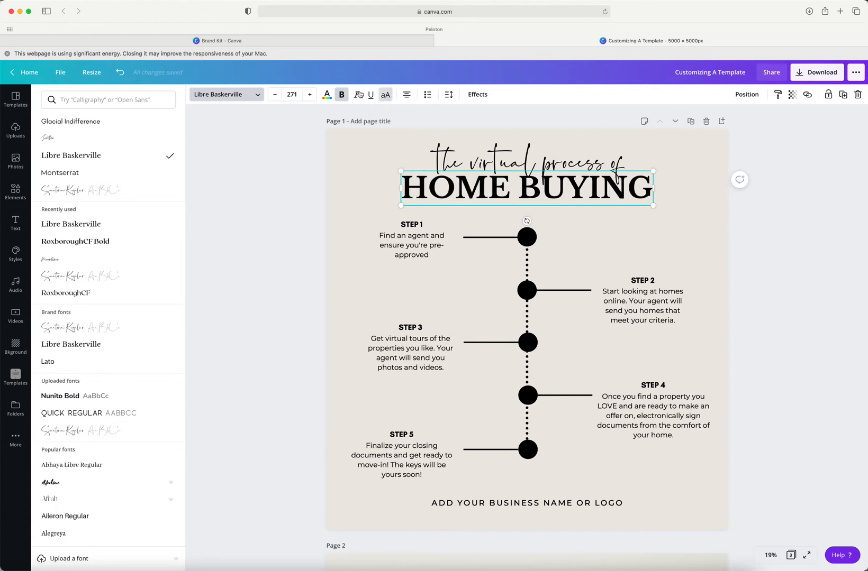
pyautogui.click(71, 174)
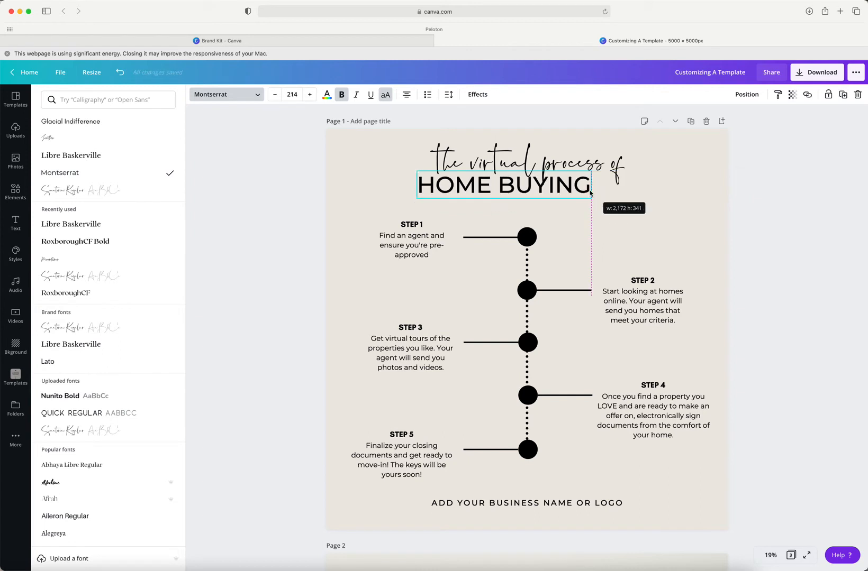
# - Scale the HOME BUYING title down to size 214 and centre it horizontally on page 1
pyautogui.moveTo(636, 205); pyautogui.dragTo(591, 197)
pyautogui.click(519, 182)
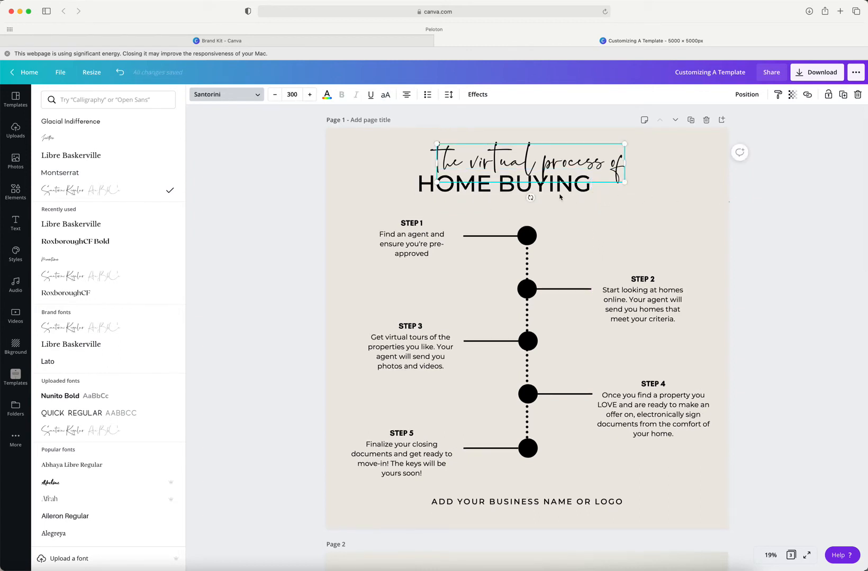
pyautogui.moveTo(577, 188); pyautogui.dragTo(623, 189)
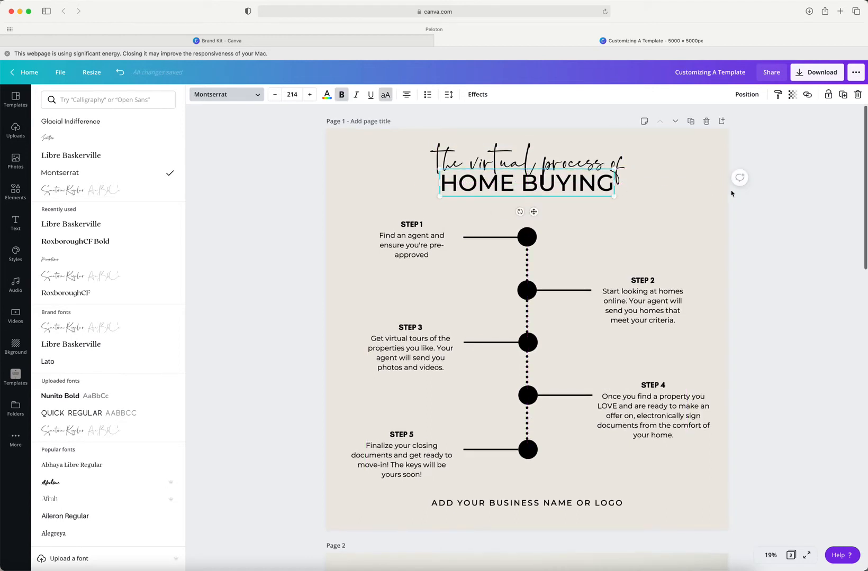
# - Enlarge the "the virtual process of" line to size 329 and centre it above the HOME BUYING title
pyautogui.click(564, 159)
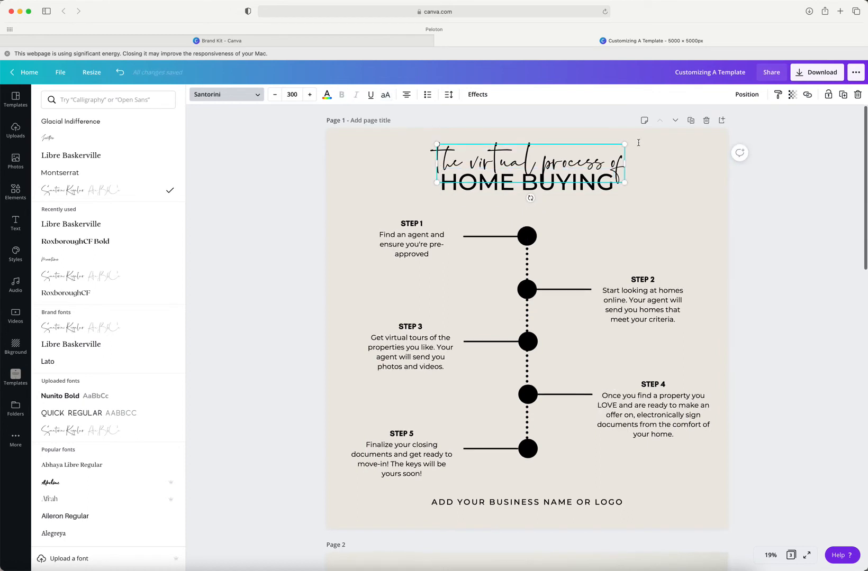
pyautogui.moveTo(625, 144); pyautogui.dragTo(642, 140)
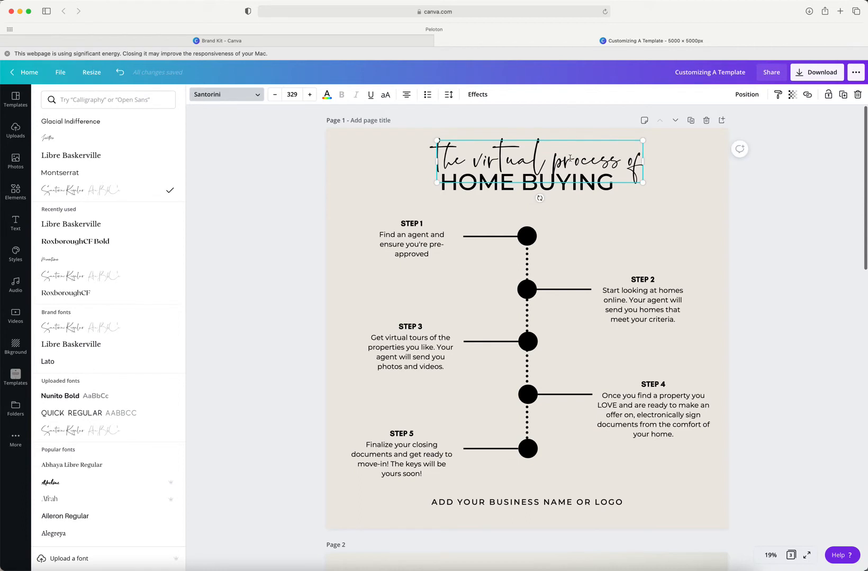
pyautogui.moveTo(569, 158); pyautogui.dragTo(566, 158)
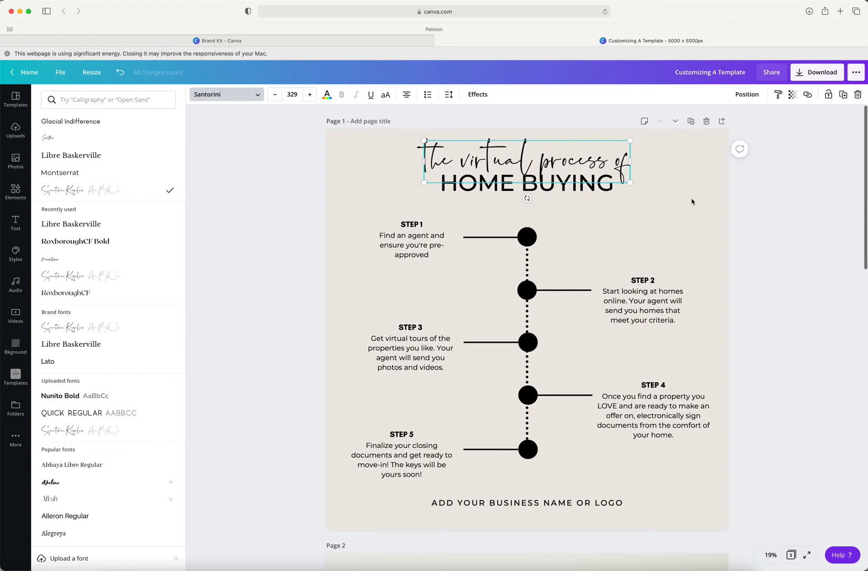
pyautogui.scroll(-1, 354, 224)
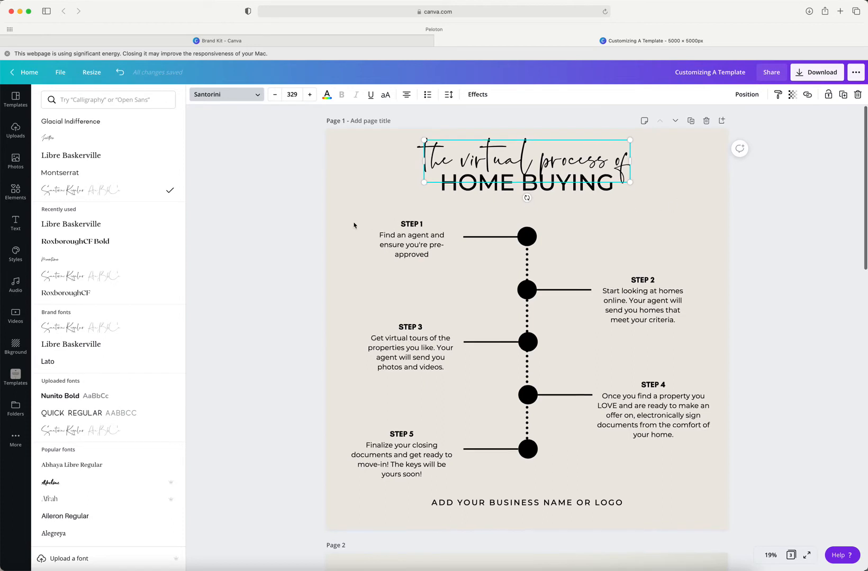
pyautogui.click(355, 223)
pyautogui.click(372, 196)
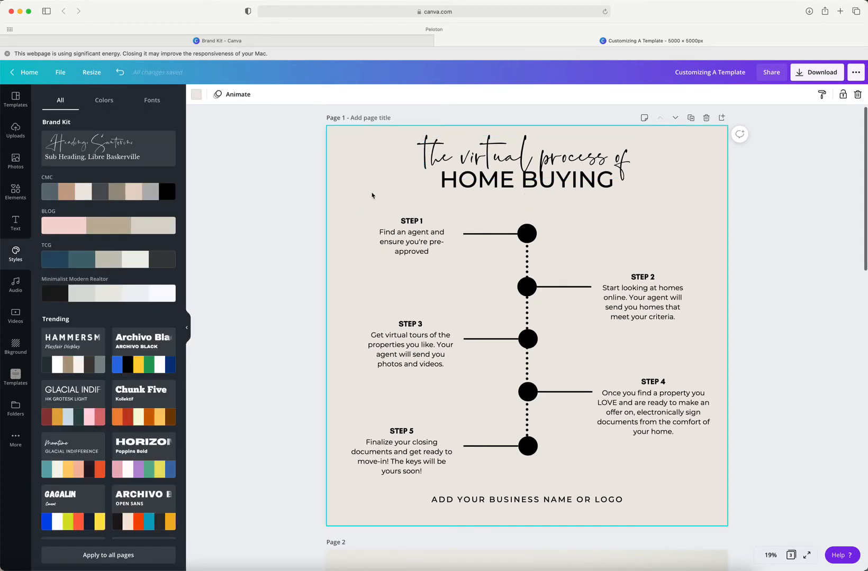
# - Change the font of all five STEP headings on page 1 to Libre Baskerville
pyautogui.click(403, 238)
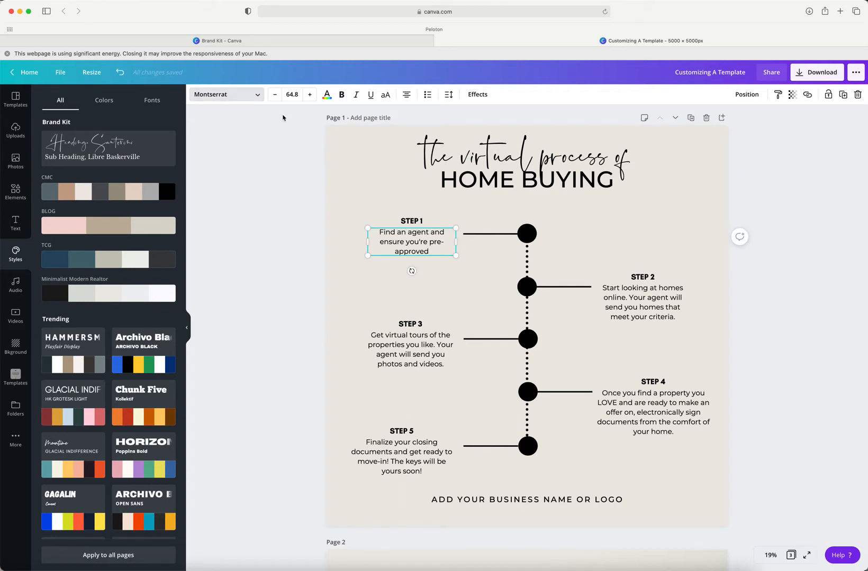
pyautogui.click(412, 220)
pyautogui.click(256, 98)
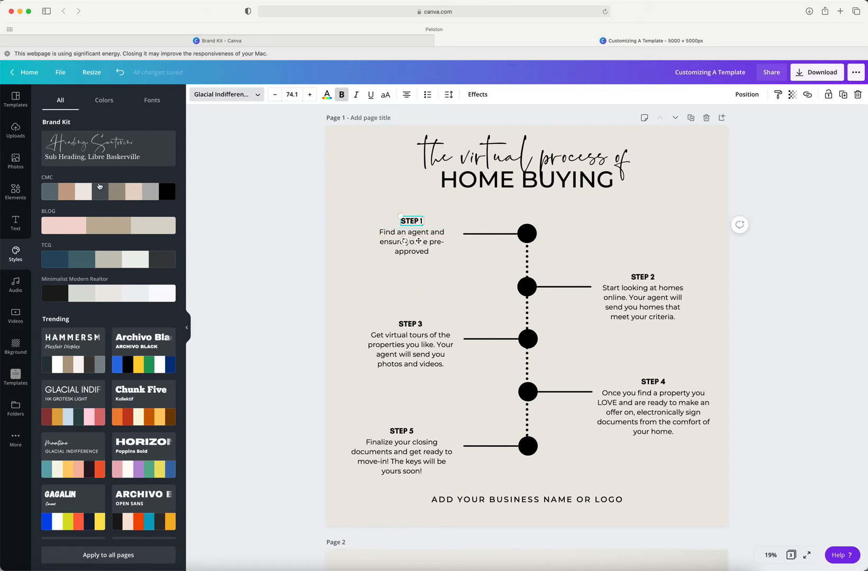
pyautogui.click(412, 324)
pyautogui.click(113, 157)
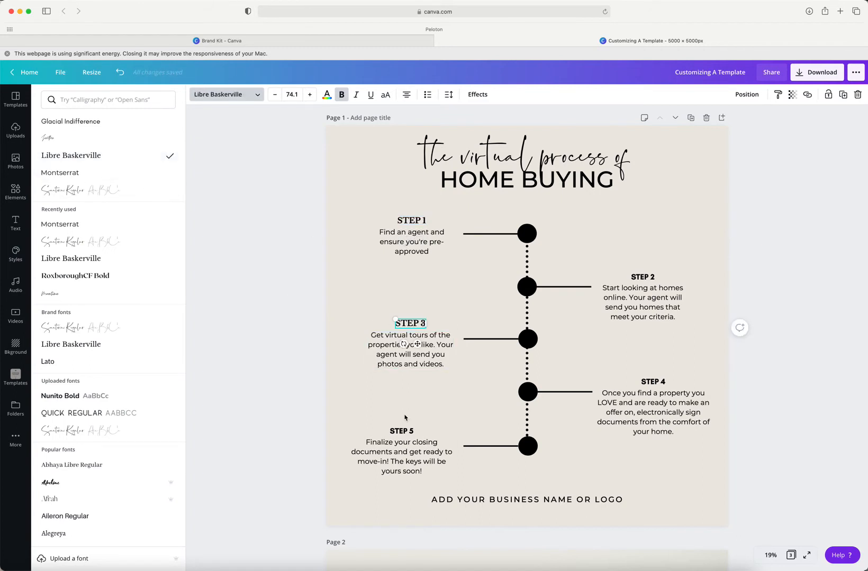
pyautogui.click(401, 430)
pyautogui.click(71, 155)
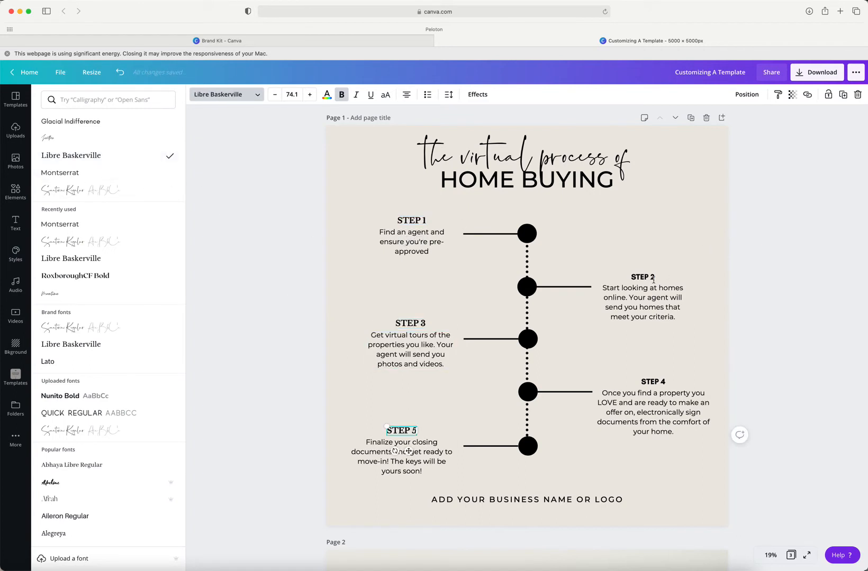
pyautogui.click(642, 276)
pyautogui.click(57, 159)
pyautogui.click(659, 380)
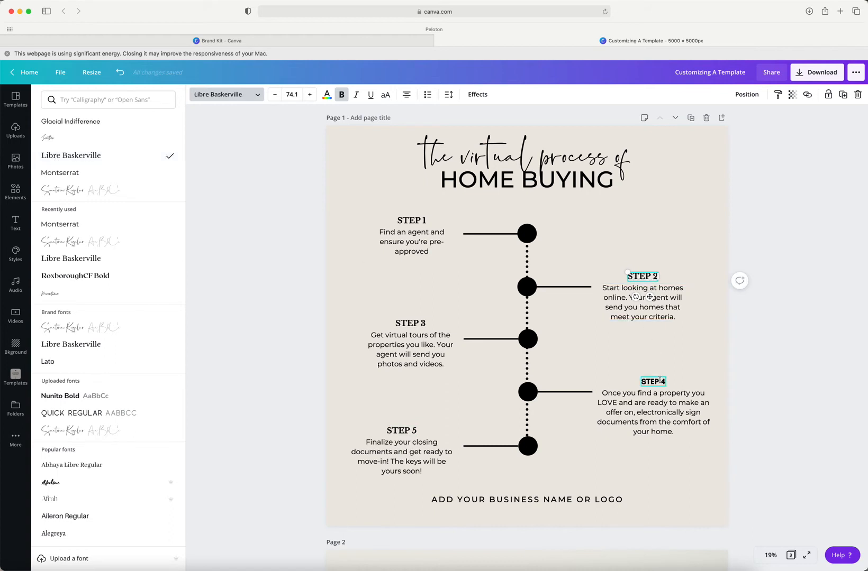
pyautogui.click(84, 155)
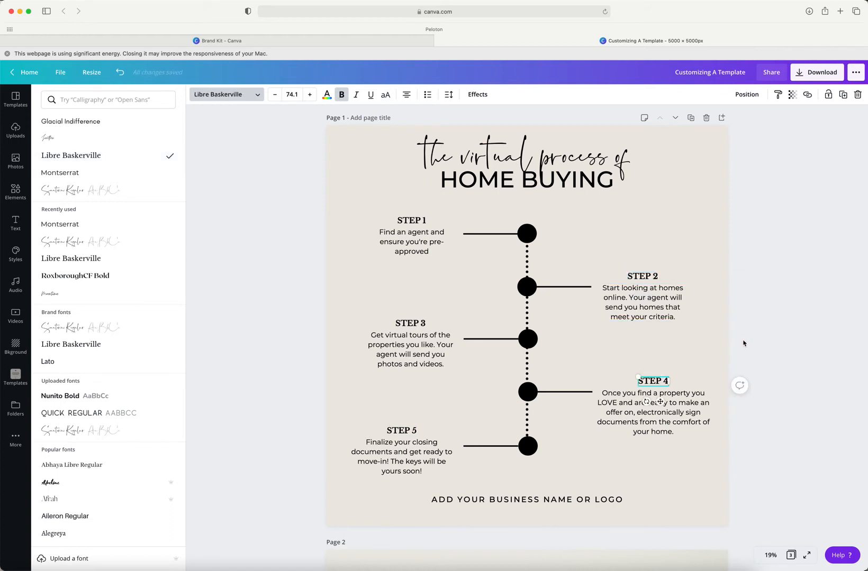
# - Replace page 1's business-name placeholder with a small, centred change media co. logo below the timeline, trying the round tan logo first
pyautogui.click(518, 499)
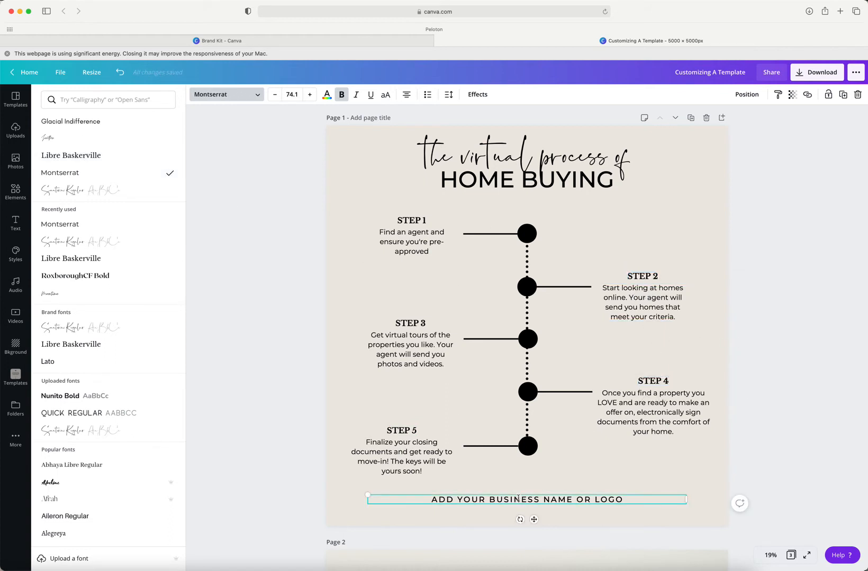
pyautogui.press('Delete')
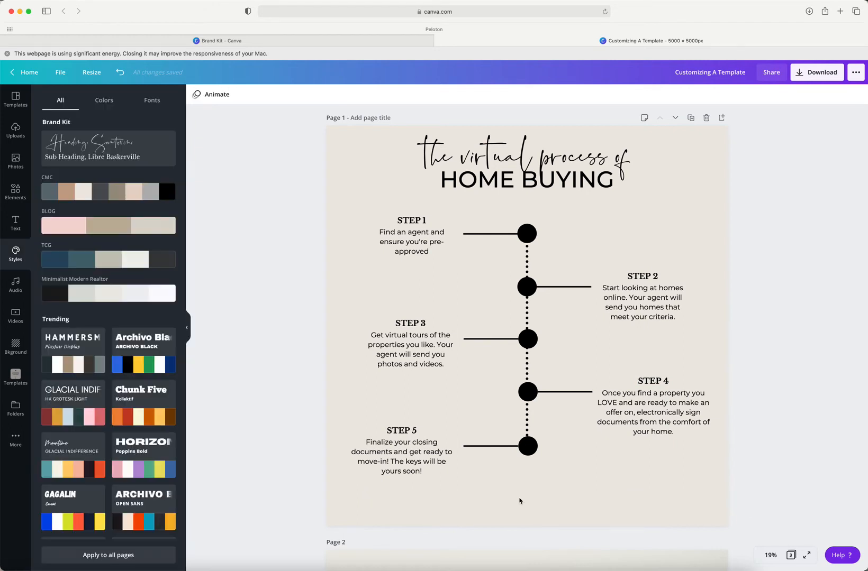
pyautogui.click(18, 412)
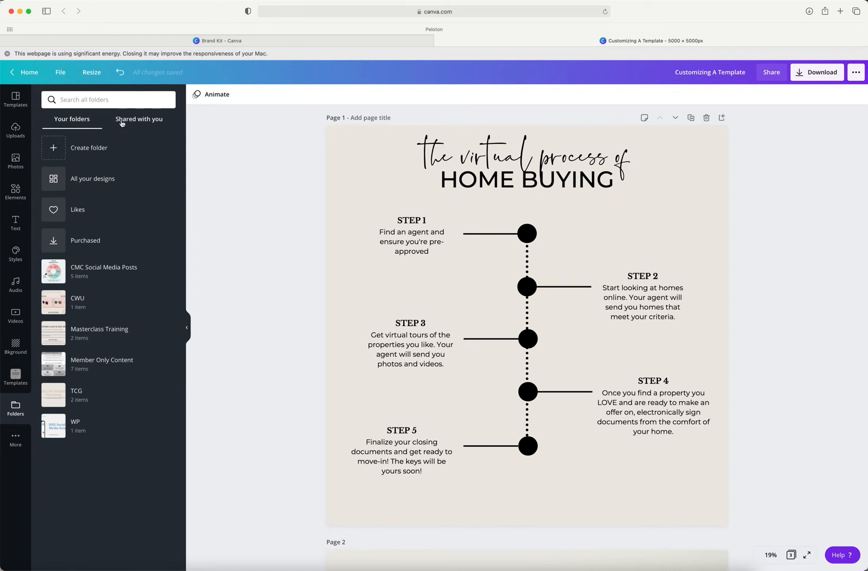
pyautogui.click(122, 122)
pyautogui.click(73, 182)
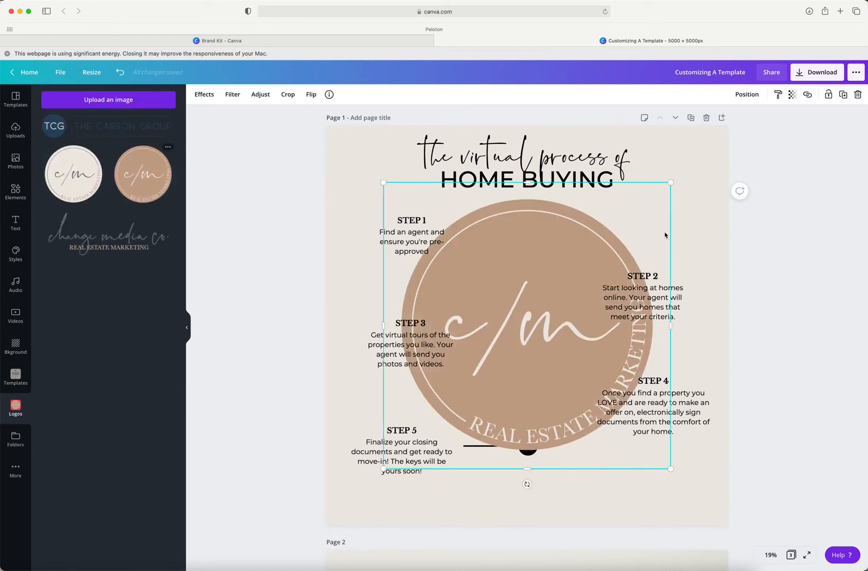
pyautogui.press('Delete')
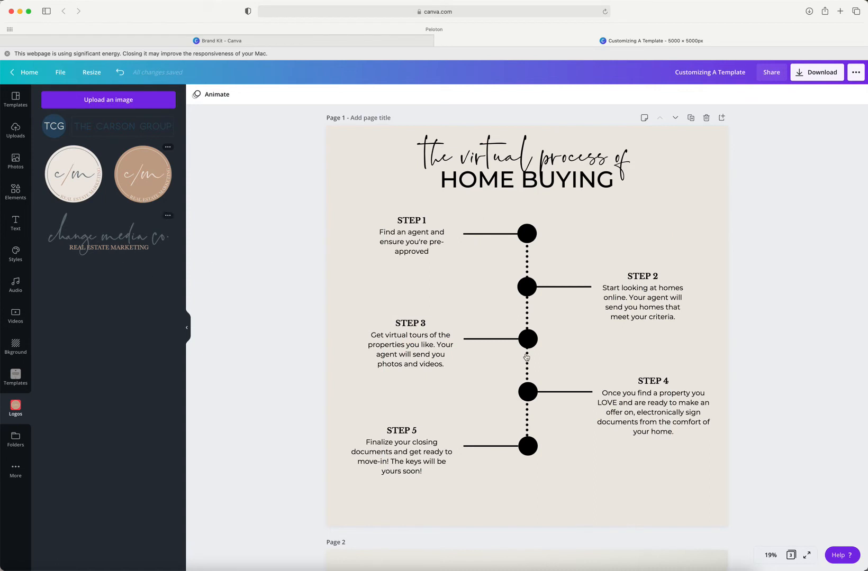
pyautogui.click(129, 252)
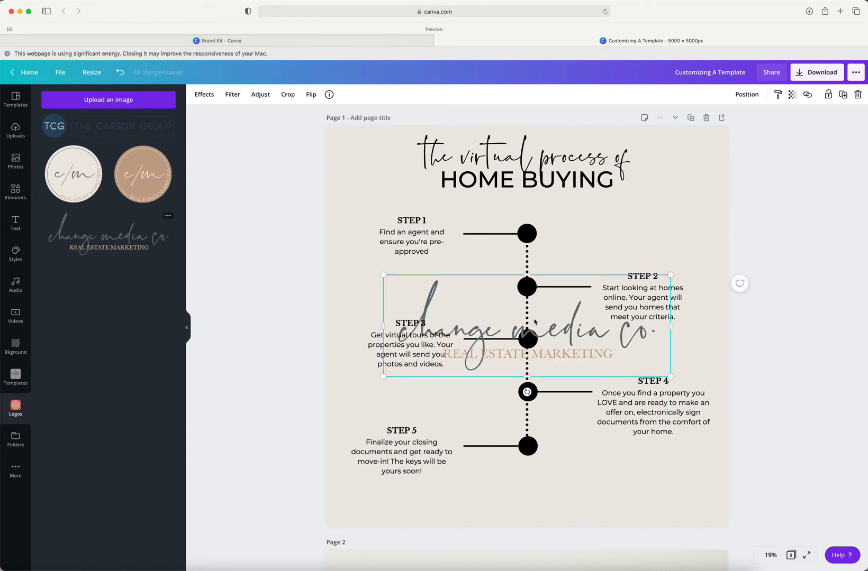
pyautogui.moveTo(670, 275); pyautogui.dragTo(538, 494)
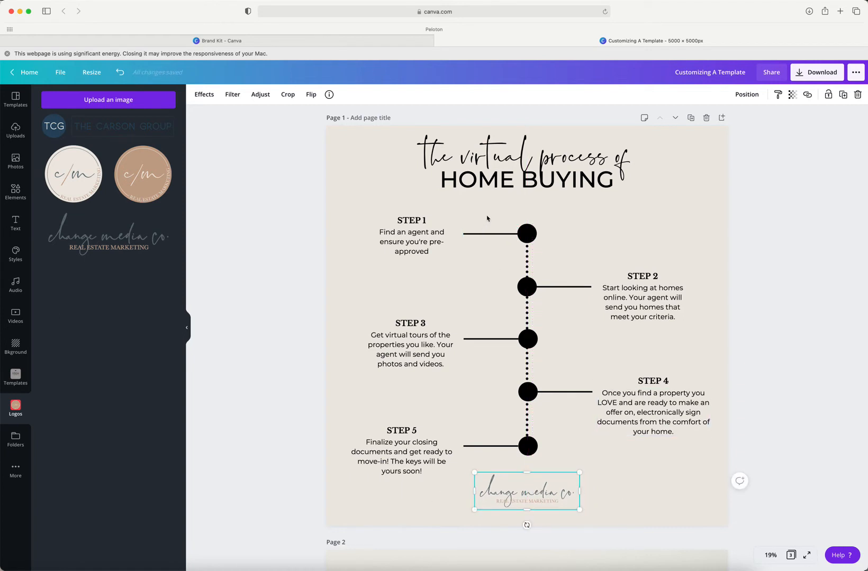
# - Recolour the timeline's circles and horizontal connector lines with the CMC palette's slate grey
pyautogui.moveTo(488, 210); pyautogui.dragTo(560, 458)
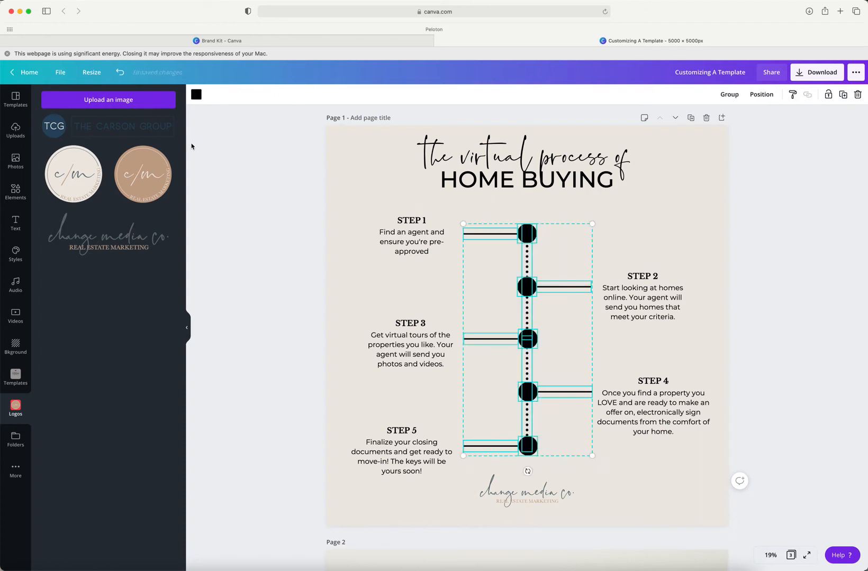
pyautogui.click(196, 95)
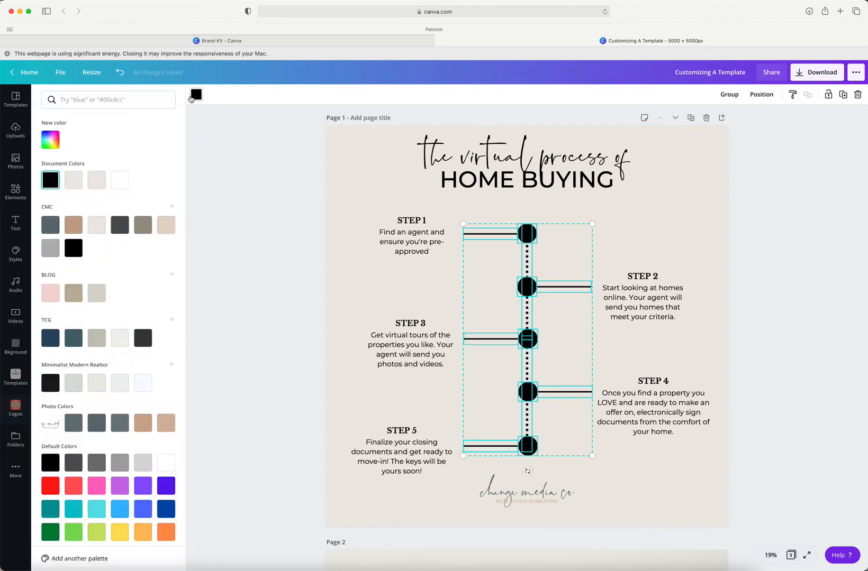
pyautogui.click(51, 224)
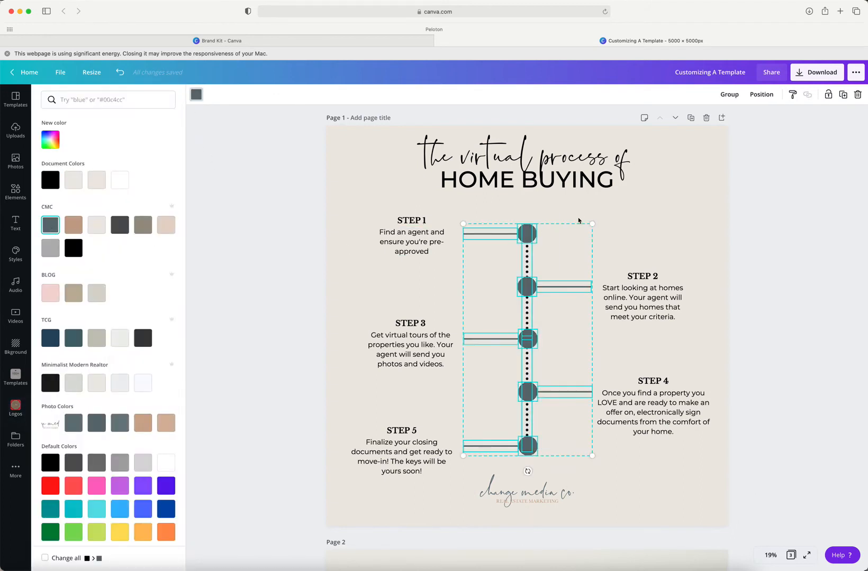
pyautogui.click(645, 236)
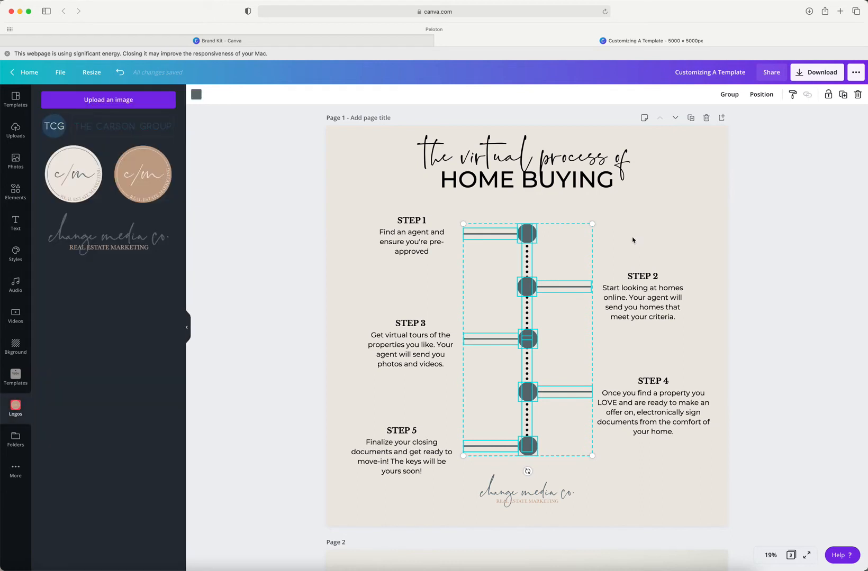
pyautogui.click(196, 95)
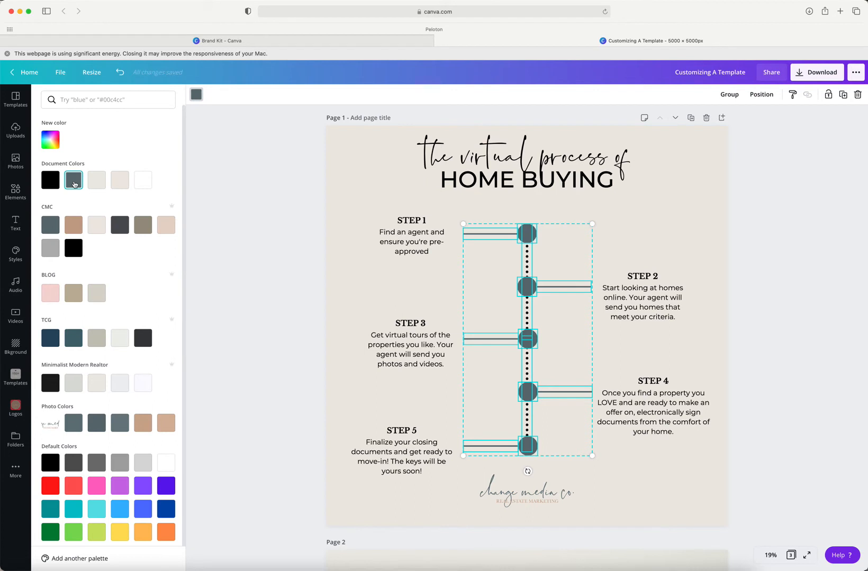
pyautogui.click(51, 180)
pyautogui.click(73, 180)
pyautogui.press('Escape')
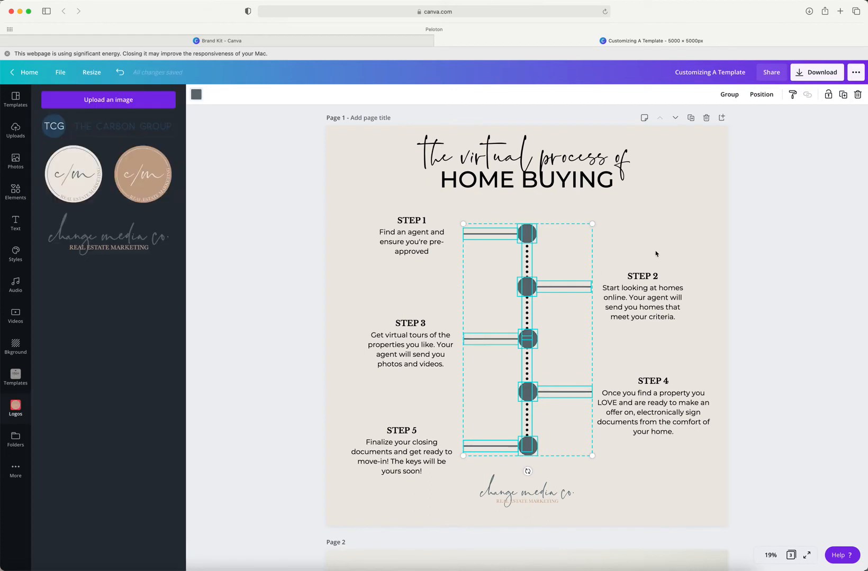
pyautogui.click(656, 244)
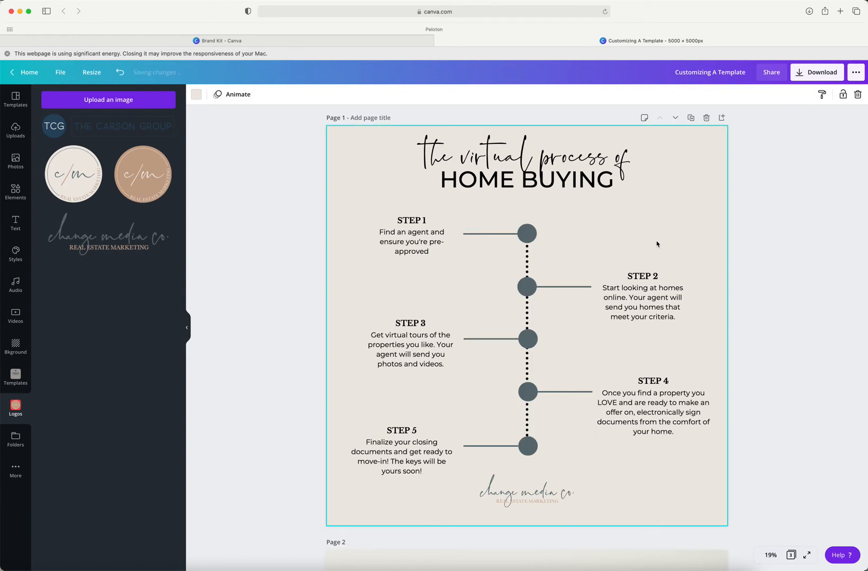
# - Recolour both dotted vertical line segments of the timeline with the CMC palette's slate grey
pyautogui.click(527, 265)
pyautogui.click(196, 94)
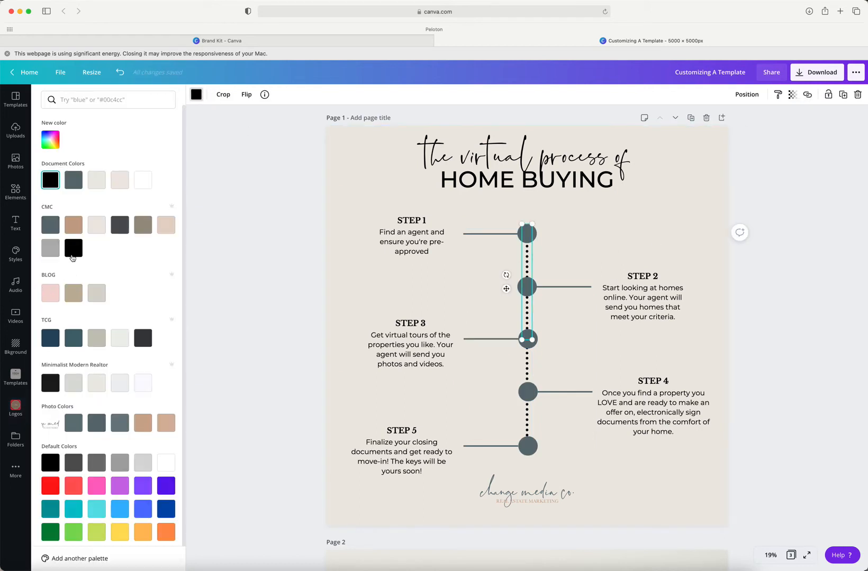
pyautogui.click(50, 225)
pyautogui.click(529, 364)
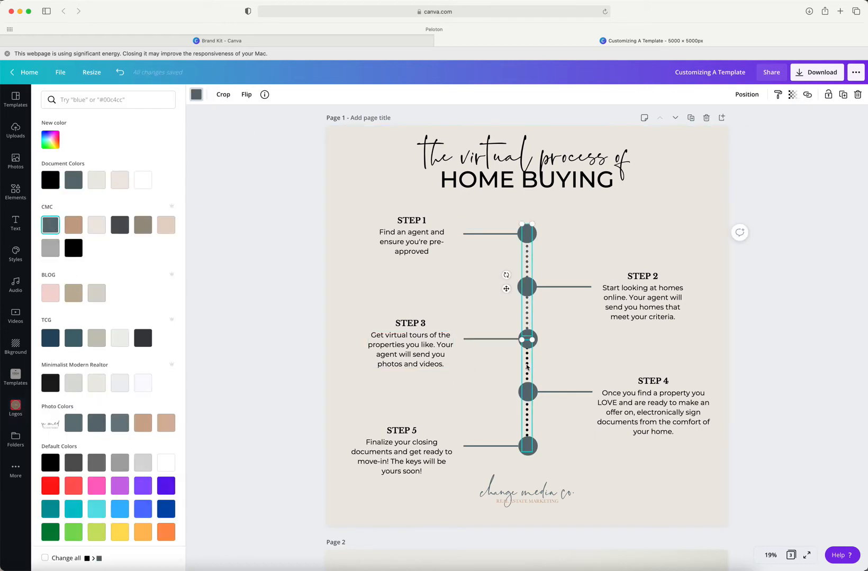
pyautogui.click(59, 231)
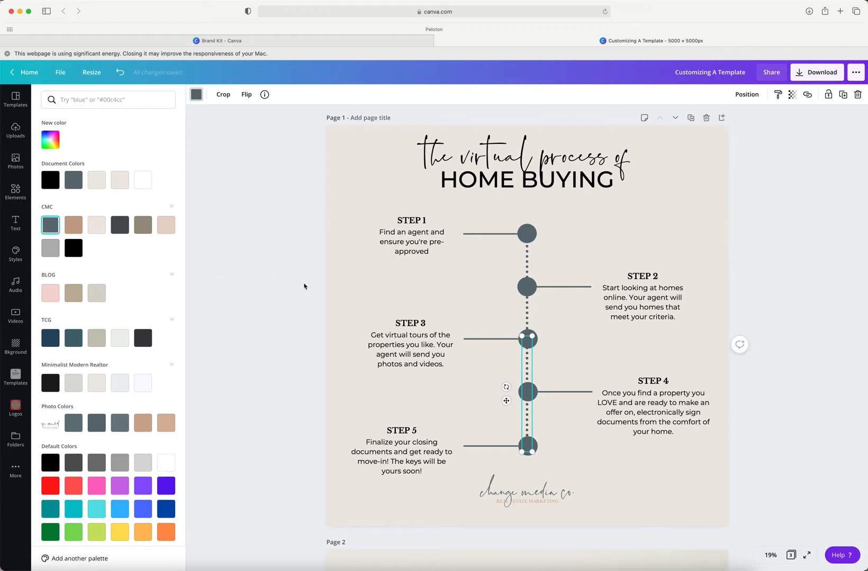
pyautogui.click(417, 278)
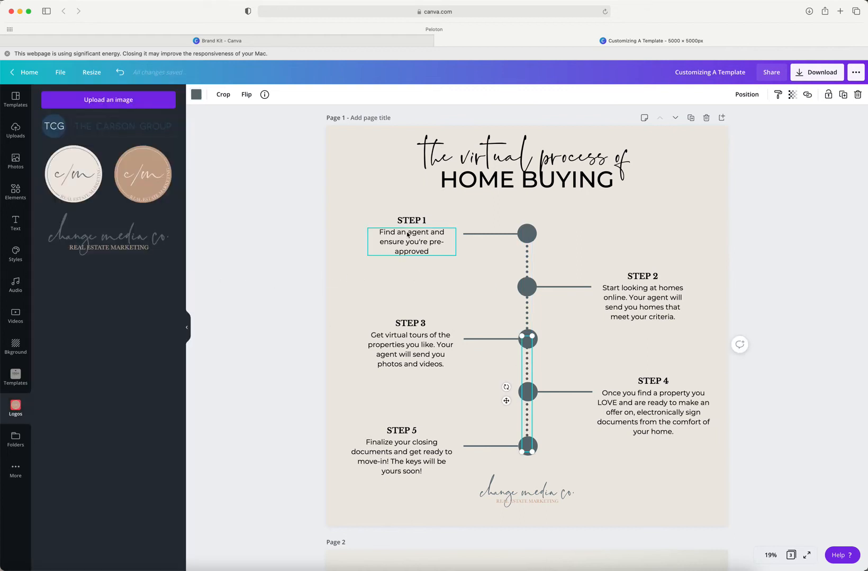
# - Recolour the STEP 1 heading with the CMC palette's tan
pyautogui.click(408, 222)
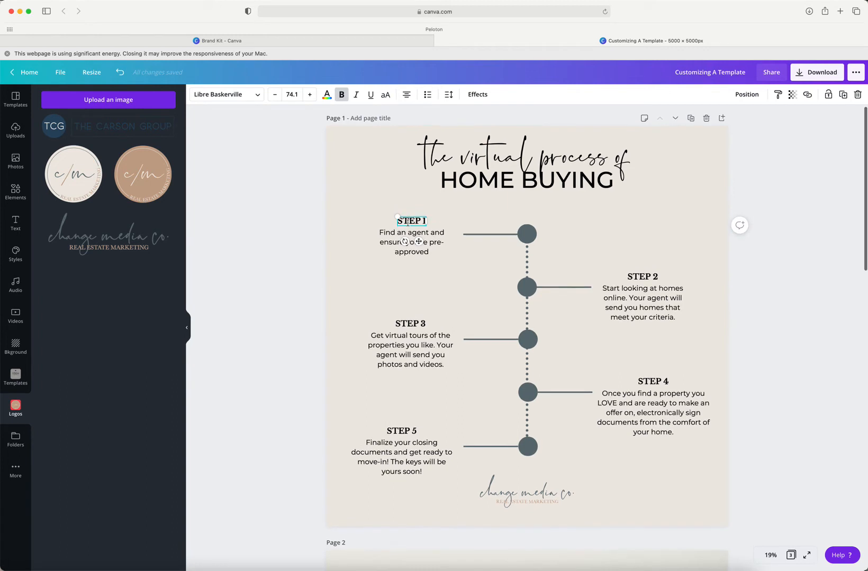
pyautogui.click(326, 94)
pyautogui.click(75, 227)
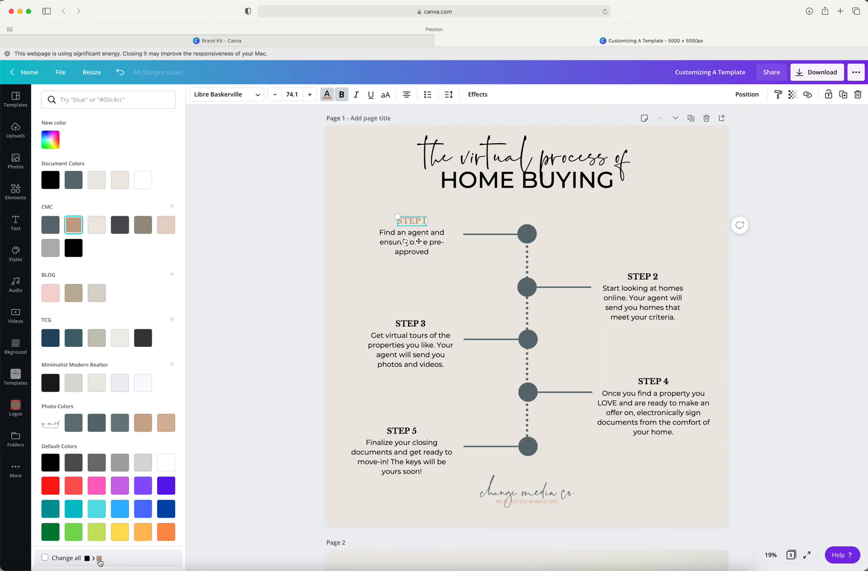
# - Try changing all black elements across the whole design to the same tan, check pages 2 and 3, and undo the change
pyautogui.click(46, 558)
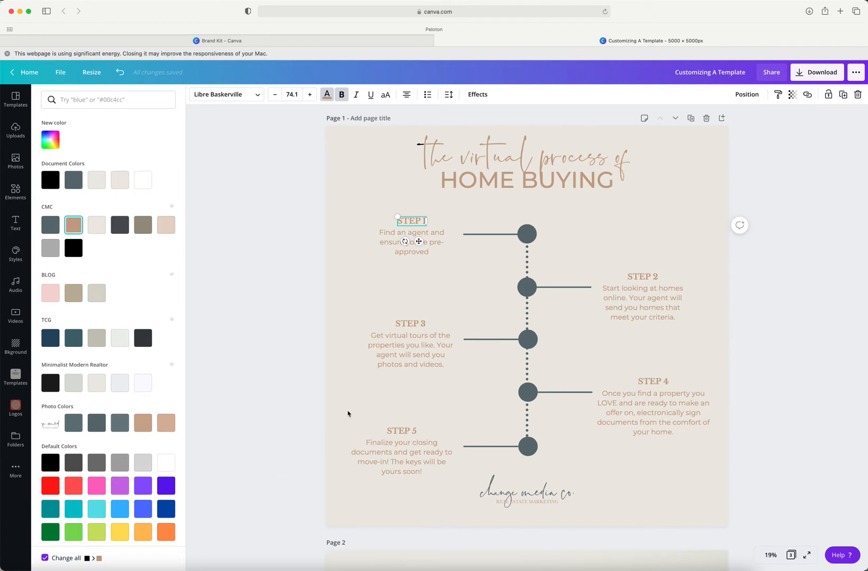
pyautogui.scroll(-10, 368, 396)
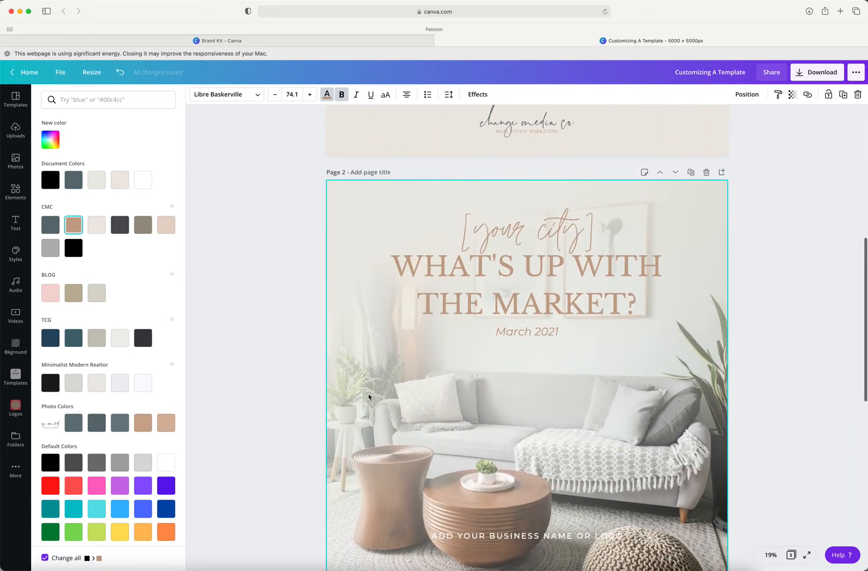
pyautogui.scroll(-10, 369, 397)
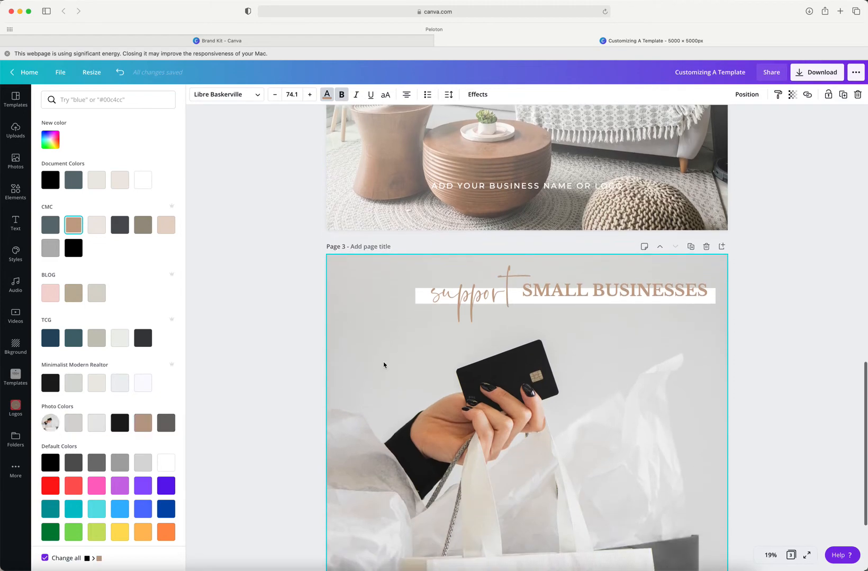
pyautogui.scroll(-5, 386, 355)
pyautogui.scroll(20, 393, 344)
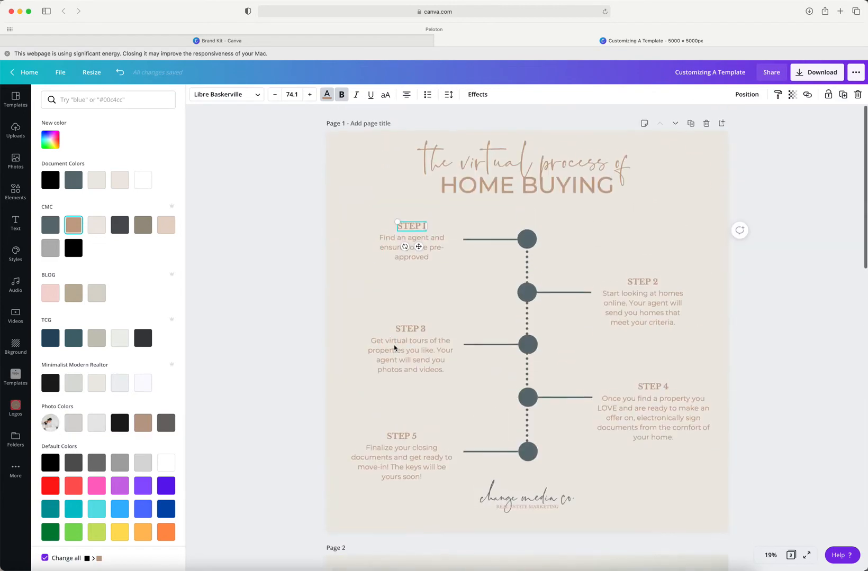
pyautogui.click(120, 74)
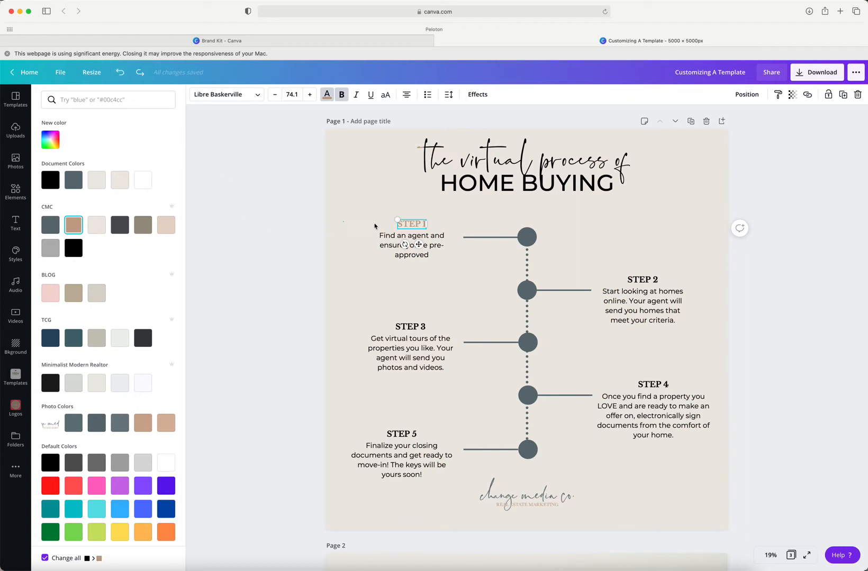
# - Recolour the STEP 2, STEP 3, STEP 4 and STEP 5 headings individually with the CMC palette's tan
pyautogui.click(394, 200)
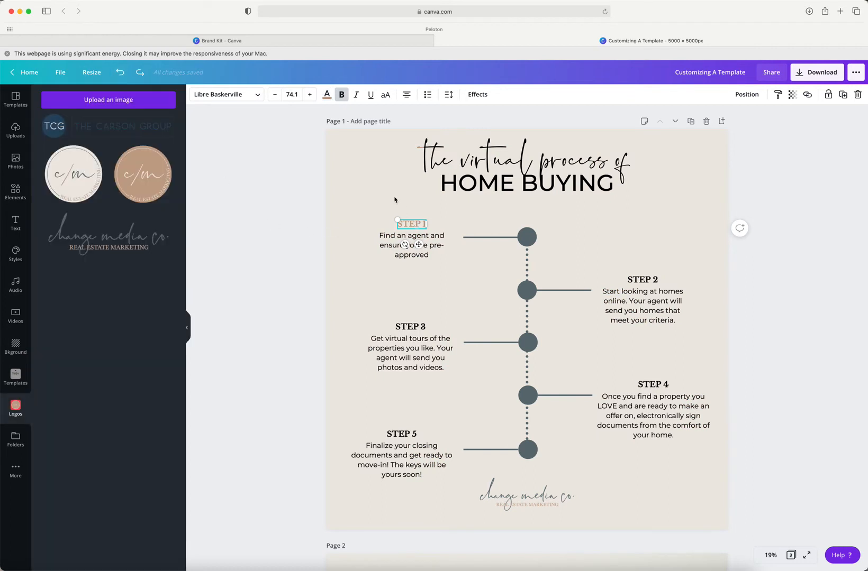
pyautogui.click(411, 326)
pyautogui.click(327, 95)
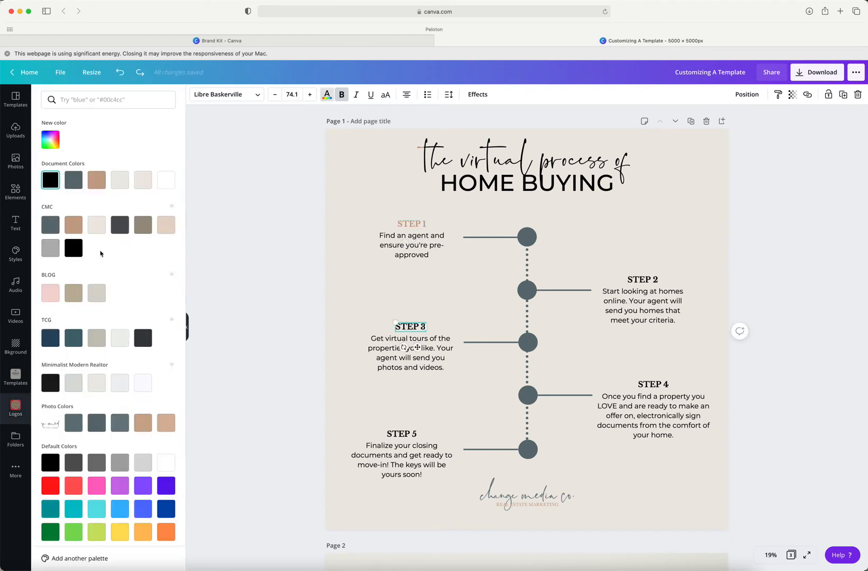
pyautogui.click(77, 227)
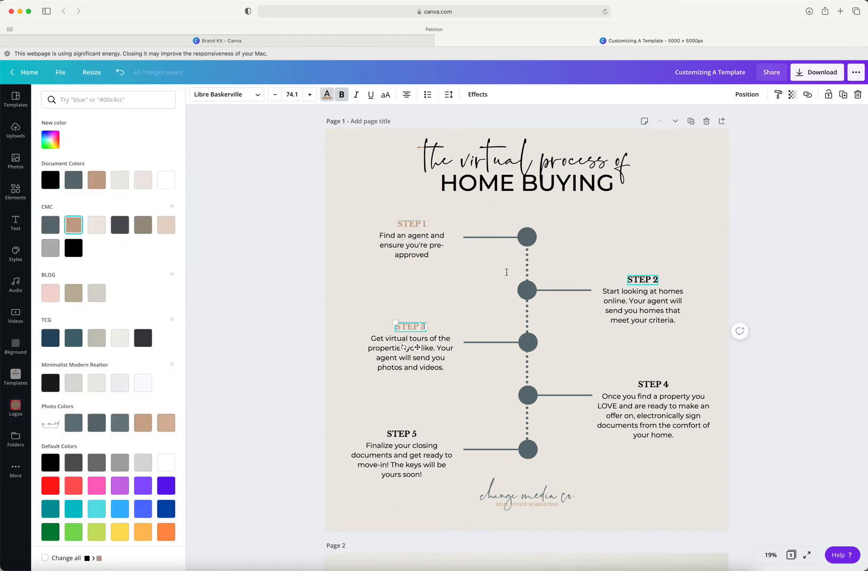
pyautogui.click(642, 279)
pyautogui.click(96, 180)
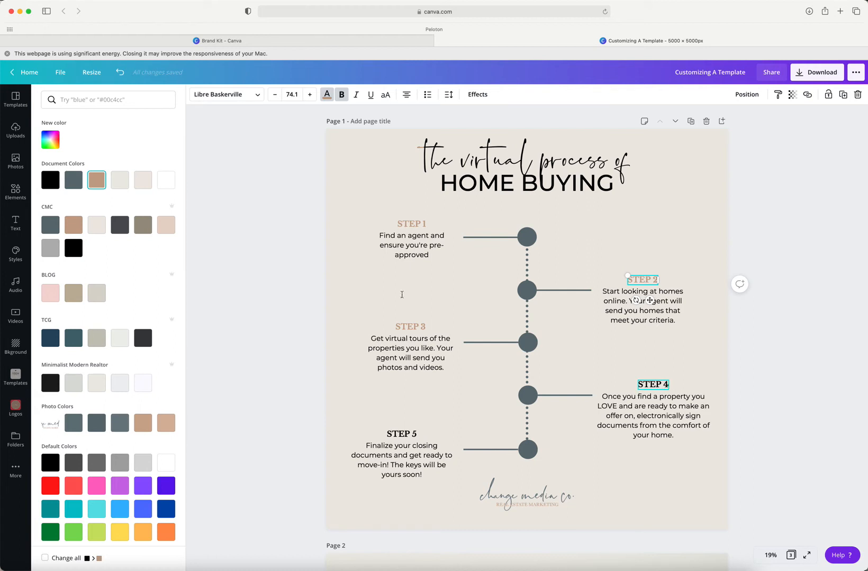
pyautogui.click(653, 384)
pyautogui.click(96, 180)
pyautogui.click(401, 434)
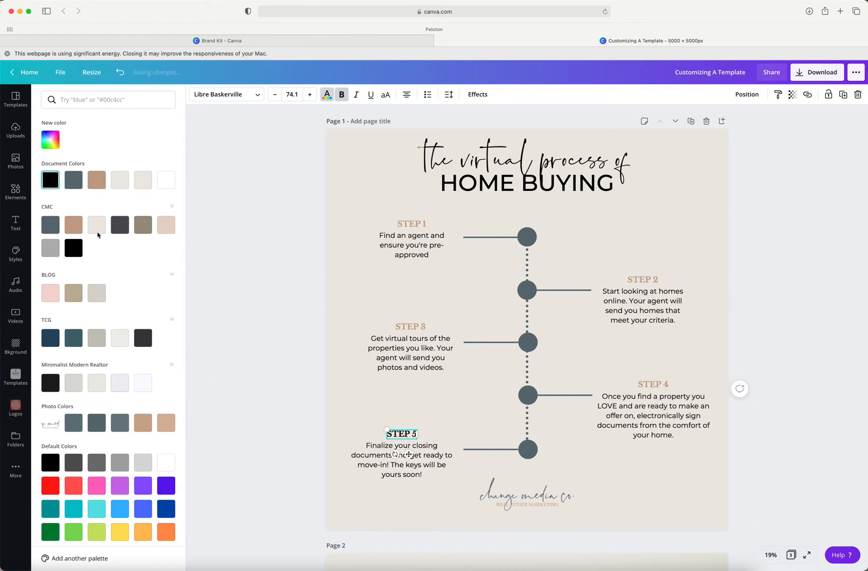
pyautogui.click(74, 227)
# - Recolour the description paragraphs under all five STEP headings with the brand's slate grey
pyautogui.click(411, 255)
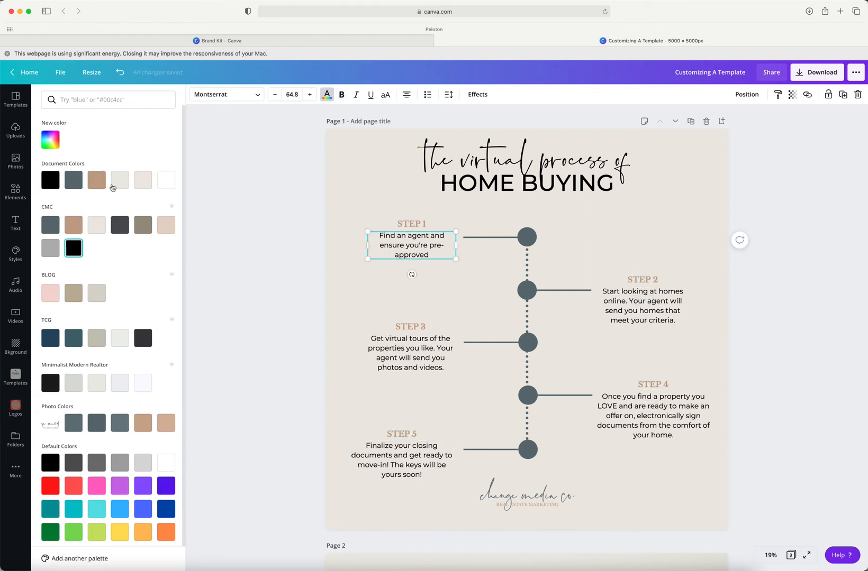
pyautogui.click(75, 182)
pyautogui.click(406, 366)
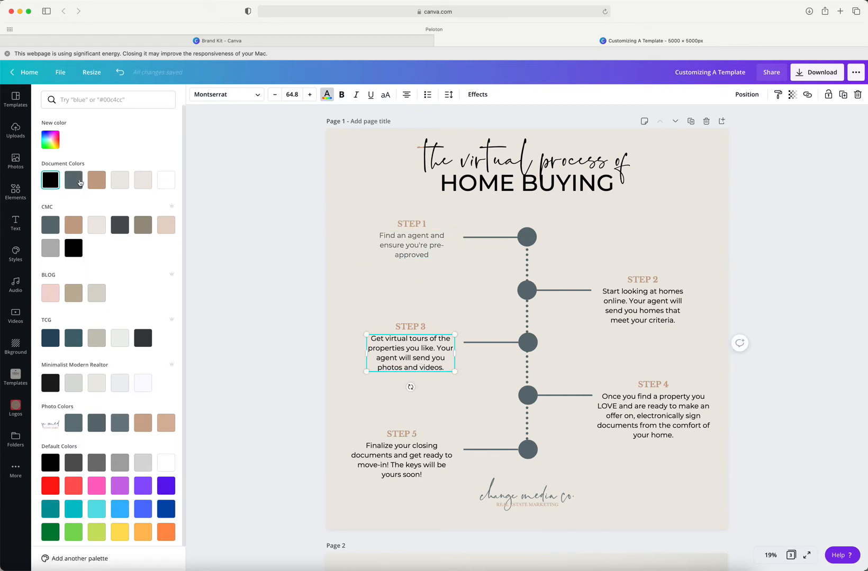
pyautogui.click(80, 183)
pyautogui.click(642, 306)
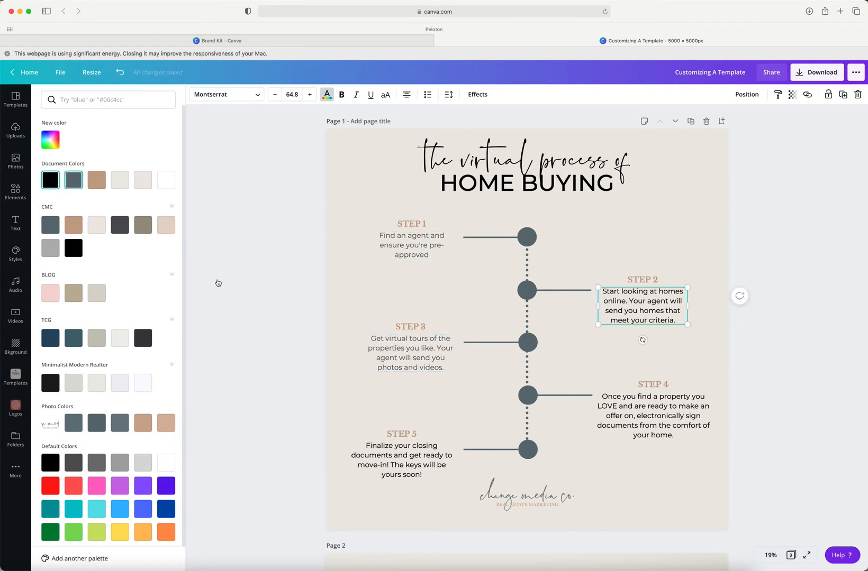
pyautogui.click(73, 180)
pyautogui.click(651, 430)
pyautogui.click(73, 181)
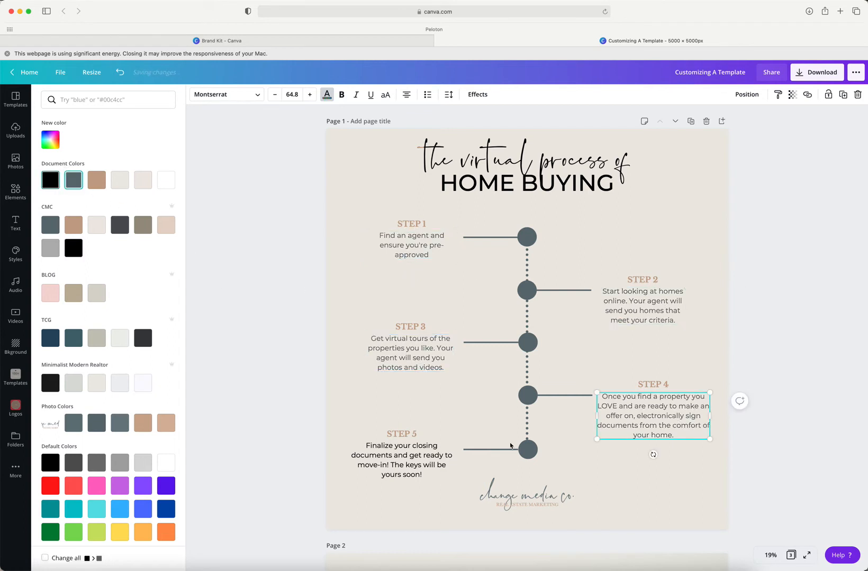
pyautogui.click(392, 448)
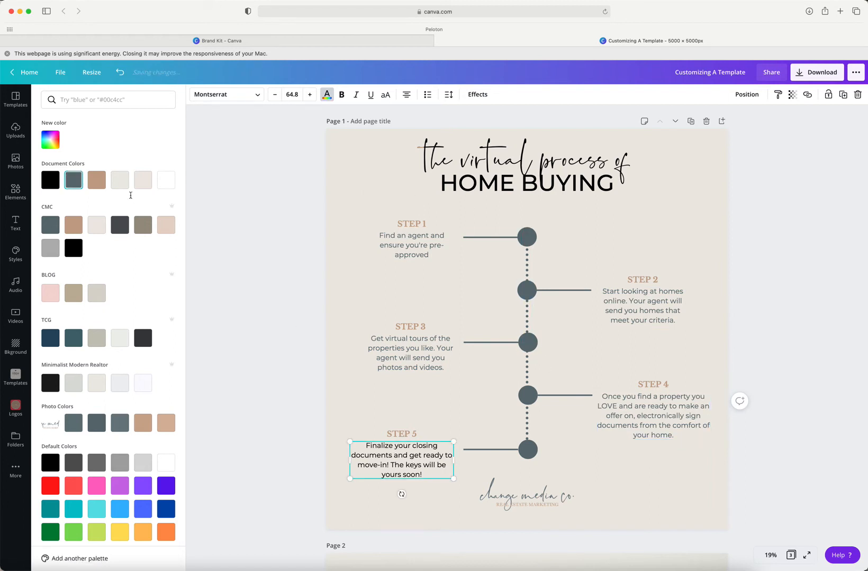
pyautogui.click(74, 181)
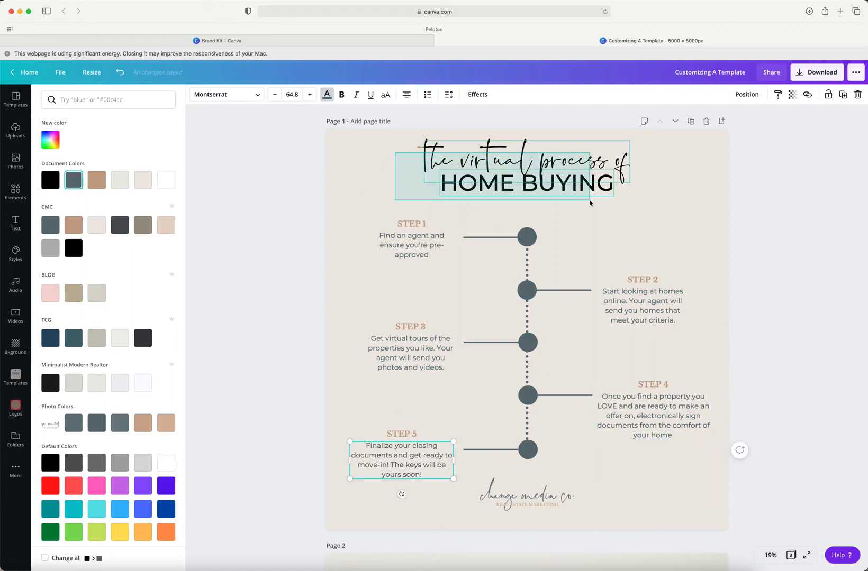
# - Recolour both title lines at the head of page 1 with the brand's tan, trying slate grey first
pyautogui.click(589, 198)
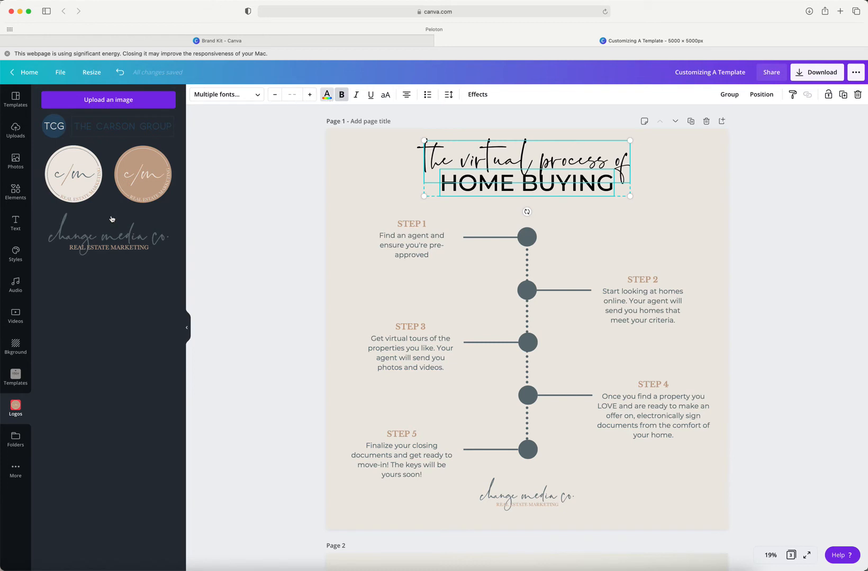
pyautogui.click(74, 181)
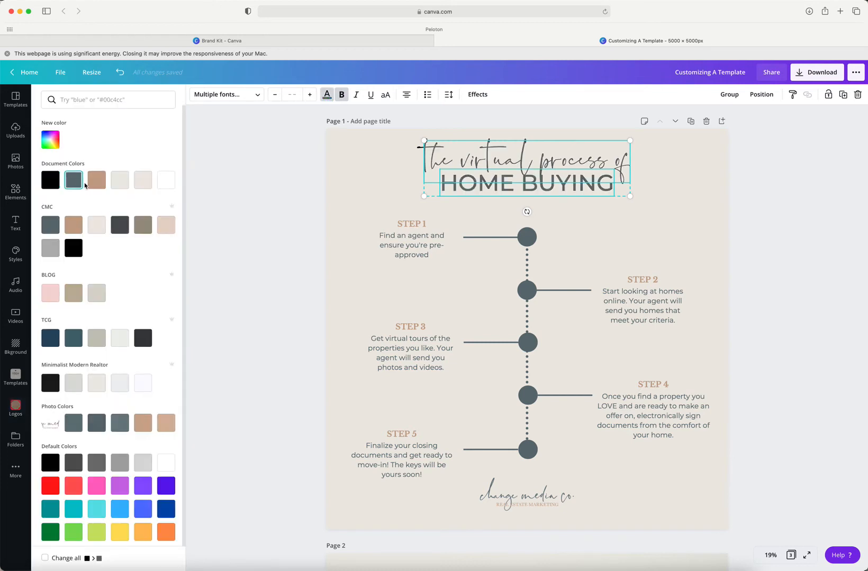
pyautogui.click(96, 180)
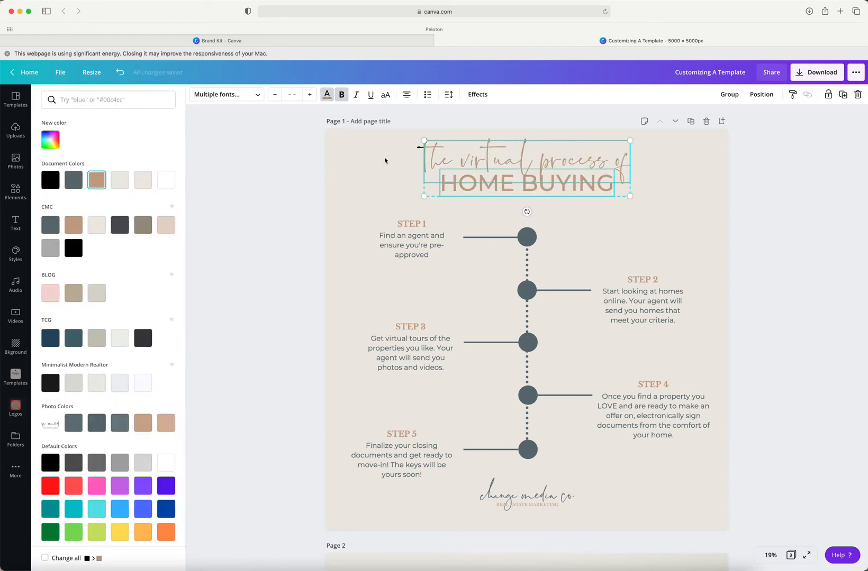
# - Recolour only the script line "the virtual process of" with the brand's slate grey
pyautogui.click(429, 152)
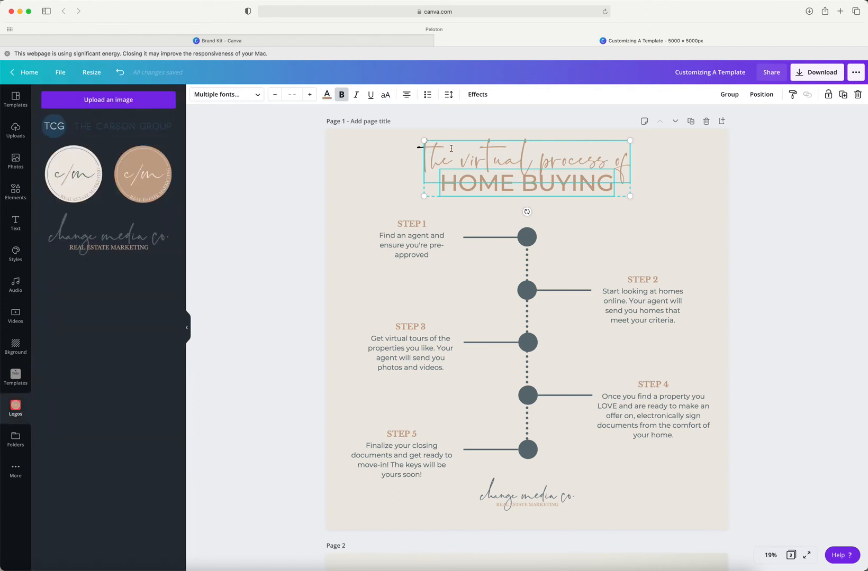
pyautogui.click(392, 163)
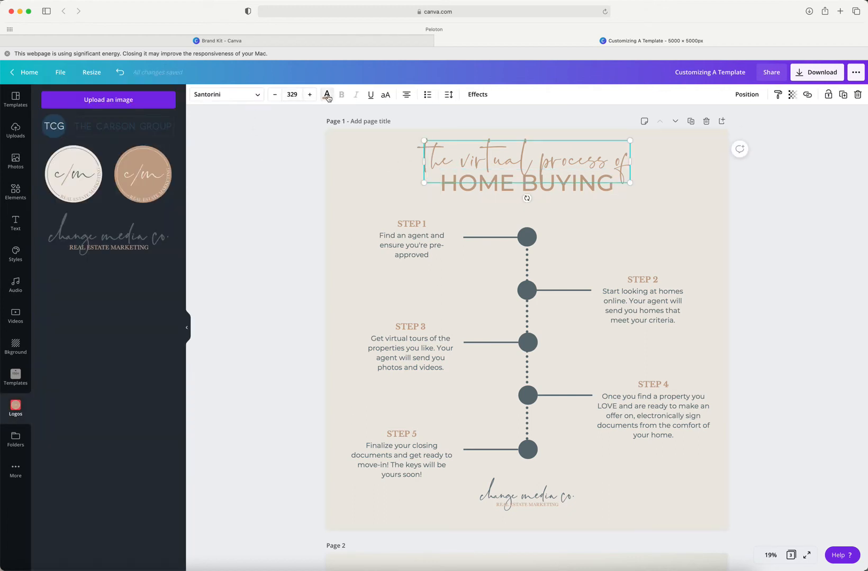
pyautogui.click(327, 95)
pyautogui.click(77, 183)
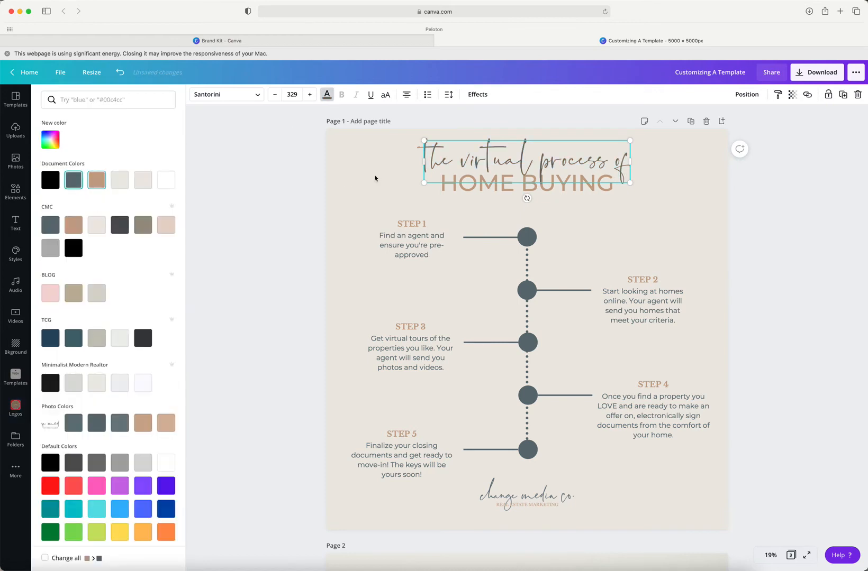
pyautogui.press('Escape')
pyautogui.click(684, 202)
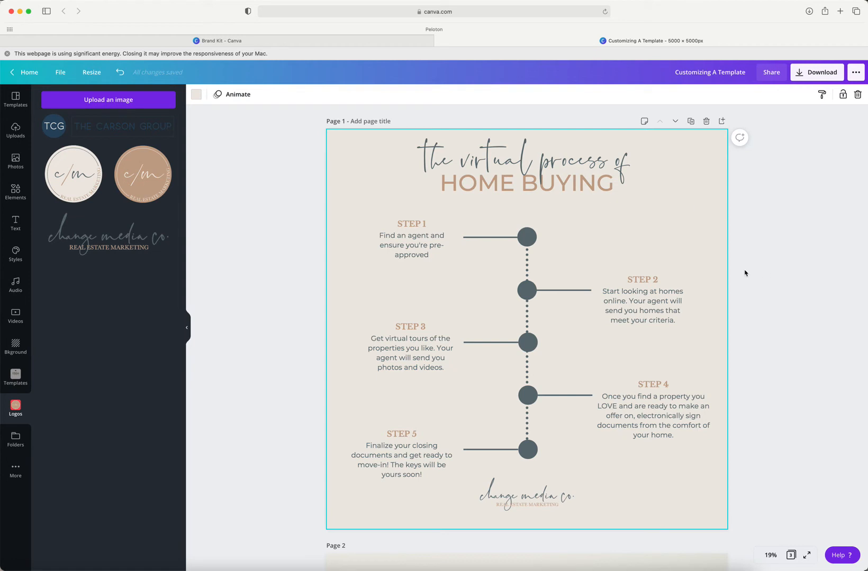
# - Enlarge the HOME BUYING title line on page 1 to font size 304 and shrink the script line above it
pyautogui.click(512, 190)
pyautogui.click(557, 199)
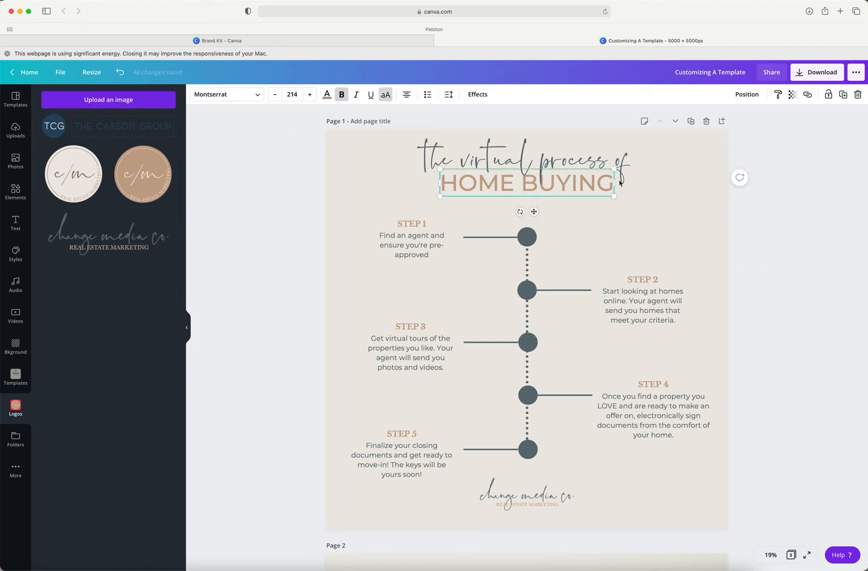
pyautogui.moveTo(615, 201); pyautogui.dragTo(681, 229)
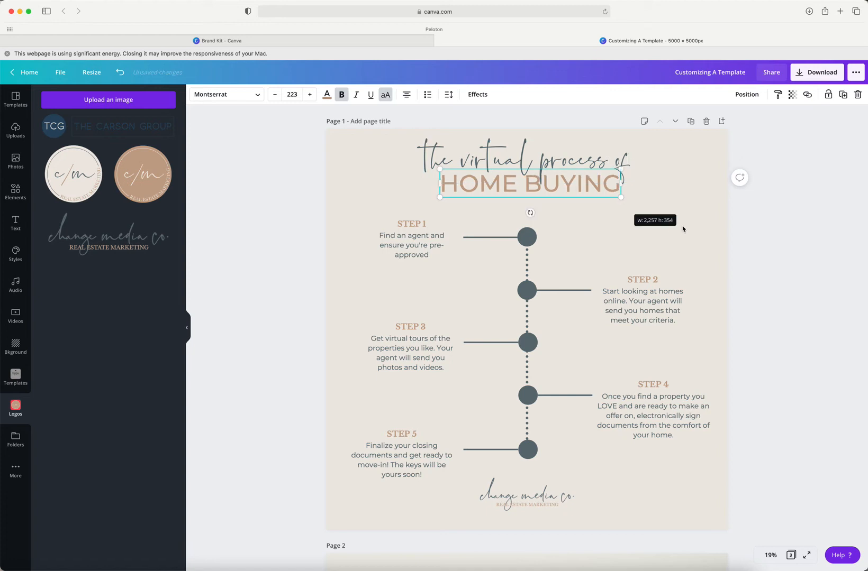
pyautogui.click(589, 184)
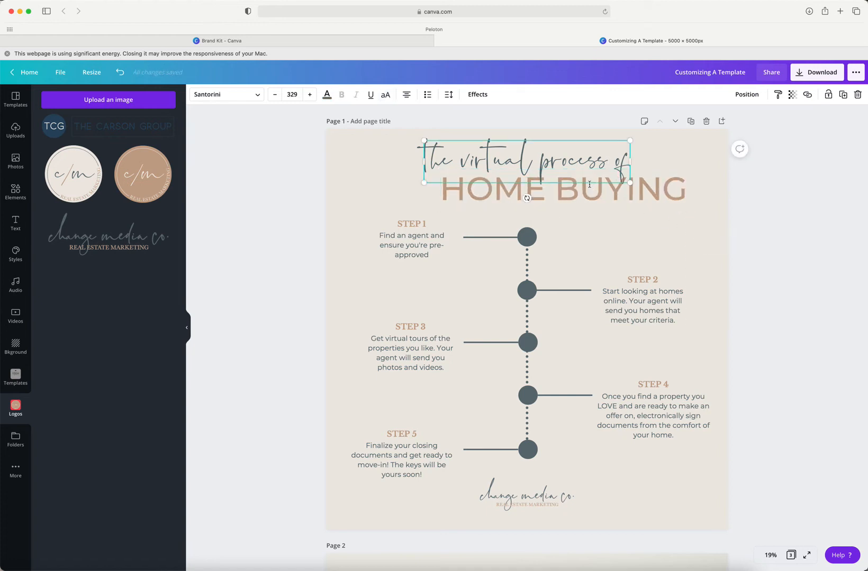
pyautogui.moveTo(630, 183); pyautogui.dragTo(591, 175)
# - Align the script line and HOME BUYING on their centres and centre the pair horizontally on page 1
pyautogui.moveTo(709, 198); pyautogui.dragTo(495, 144)
pyautogui.click(761, 95)
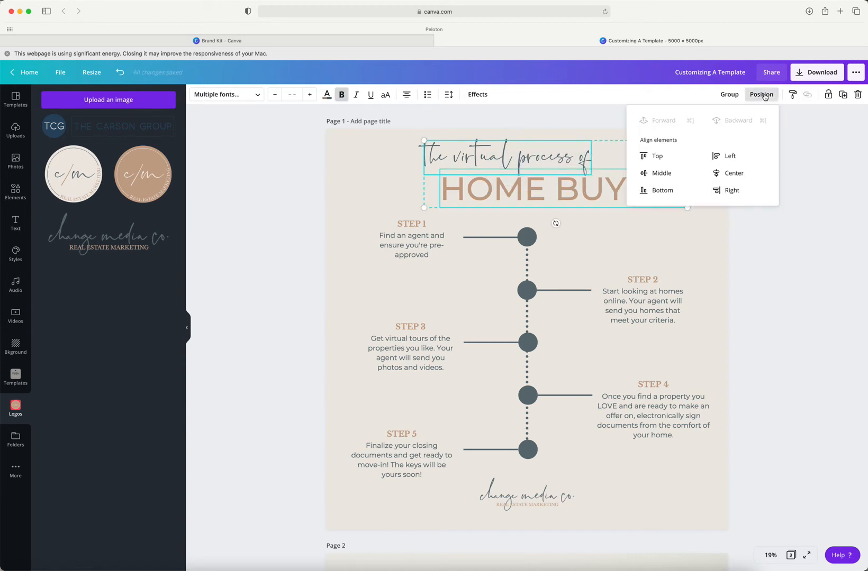
pyautogui.click(725, 176)
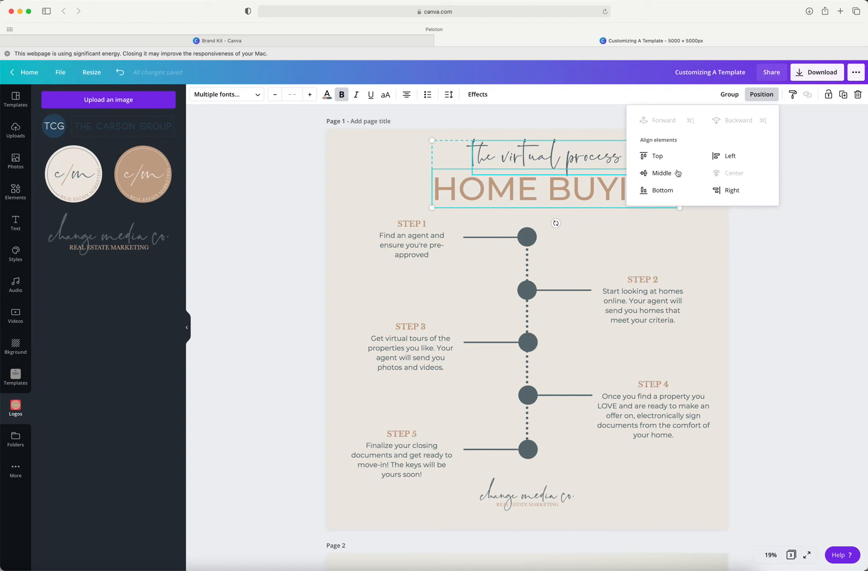
pyautogui.moveTo(521, 159); pyautogui.dragTo(493, 159)
pyautogui.moveTo(629, 196); pyautogui.dragTo(629, 197)
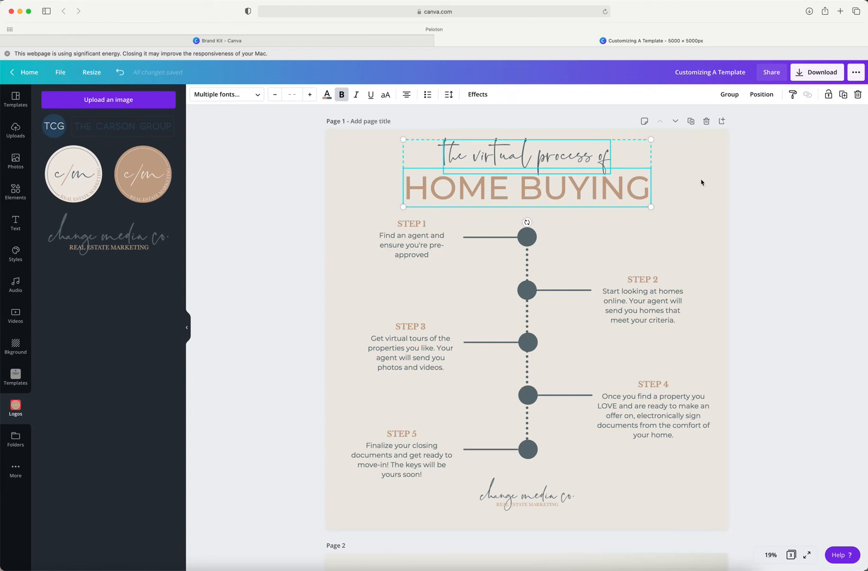
pyautogui.click(684, 189)
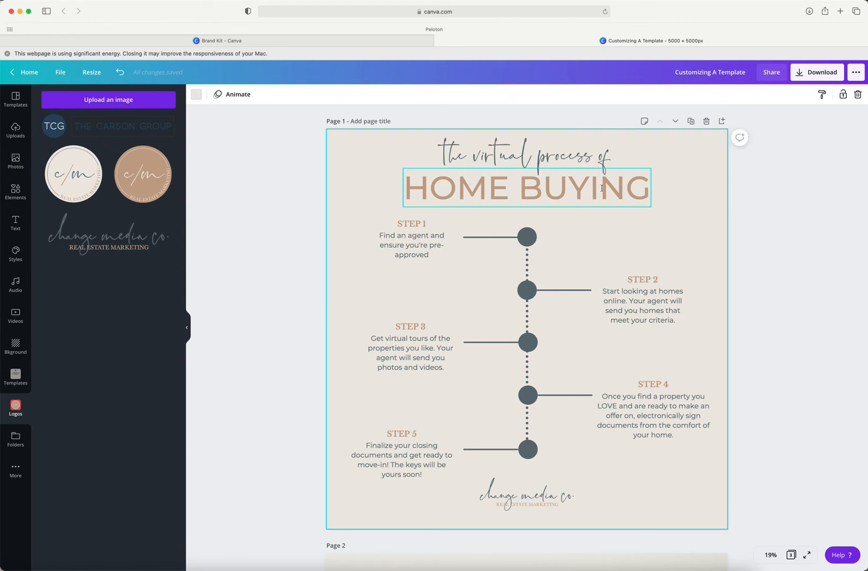
# - Move HOME BUYING up to overlap the script line and shift both title lines together slightly down the page
pyautogui.moveTo(591, 183); pyautogui.dragTo(592, 179)
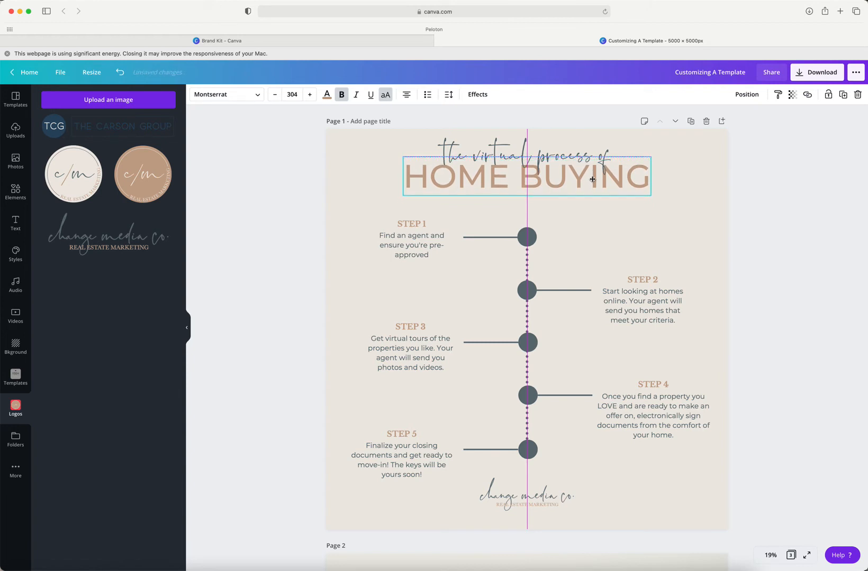
pyautogui.moveTo(666, 184); pyautogui.dragTo(665, 184)
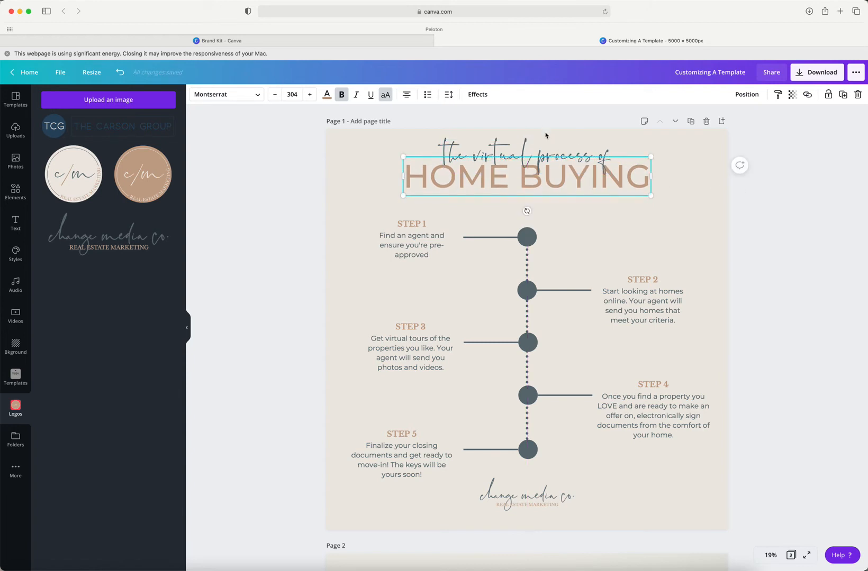
pyautogui.keyDown('shift'); pyautogui.click(546, 165); pyautogui.keyUp('shift')
pyautogui.moveTo(545, 169); pyautogui.dragTo(545, 175)
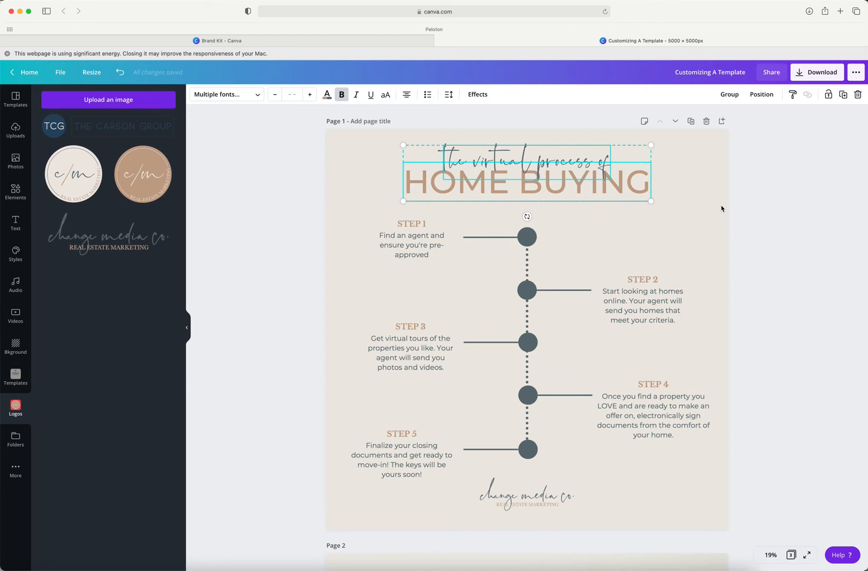
pyautogui.click(711, 193)
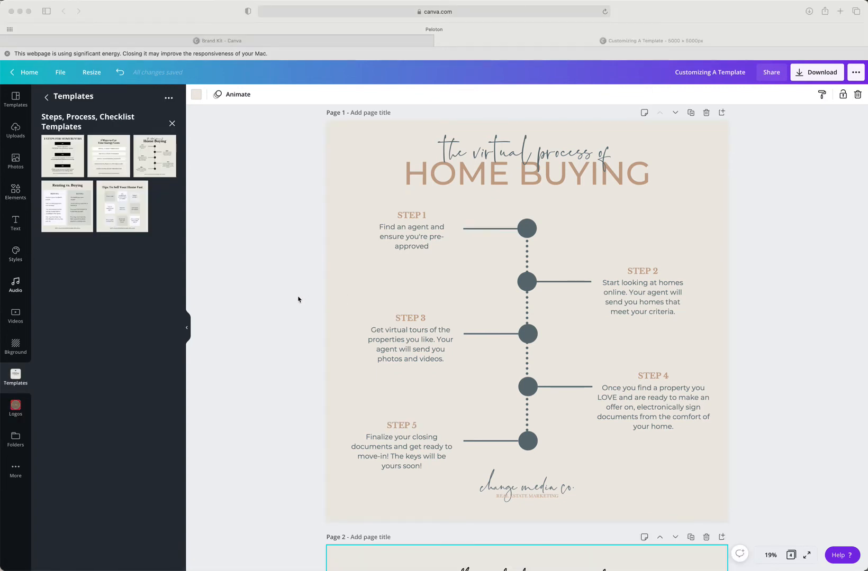
# - Compare the customized Home Buying design on page 1 with the original template on page 2
pyautogui.click(298, 300)
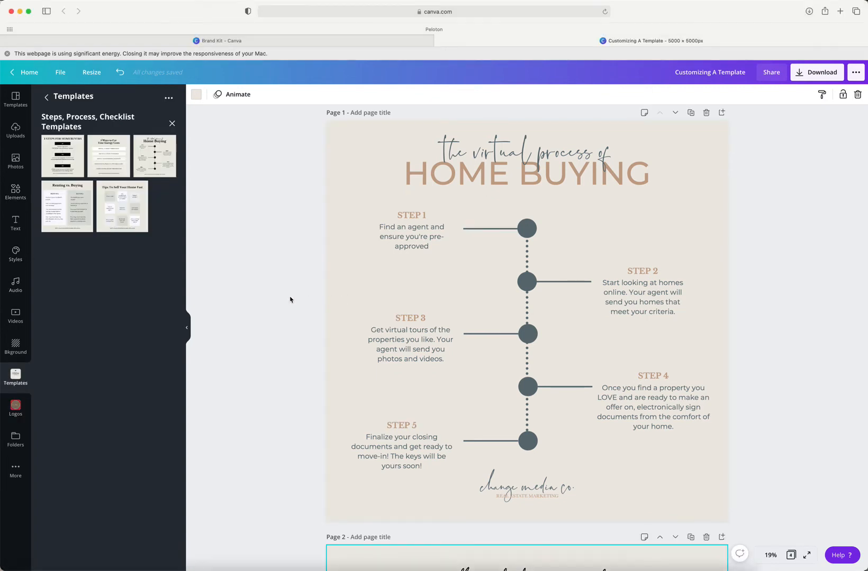
pyautogui.scroll(-10, 293, 300)
pyautogui.scroll(-3, 290, 299)
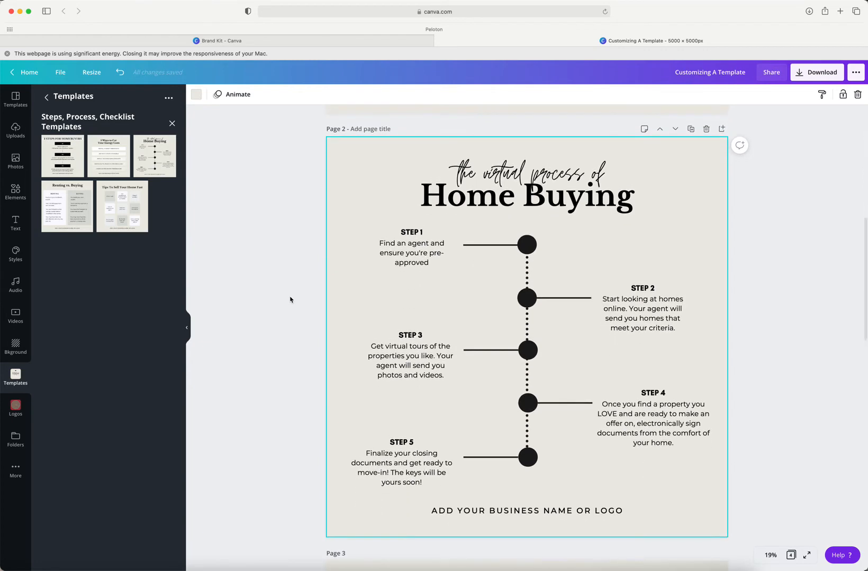
pyautogui.scroll(15, 290, 299)
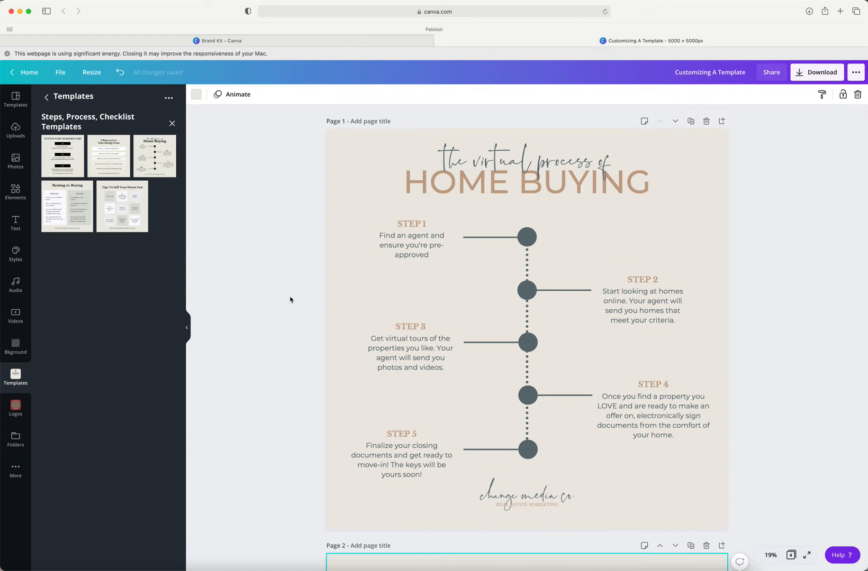
pyautogui.scroll(-14, 290, 299)
pyautogui.scroll(-1, 290, 299)
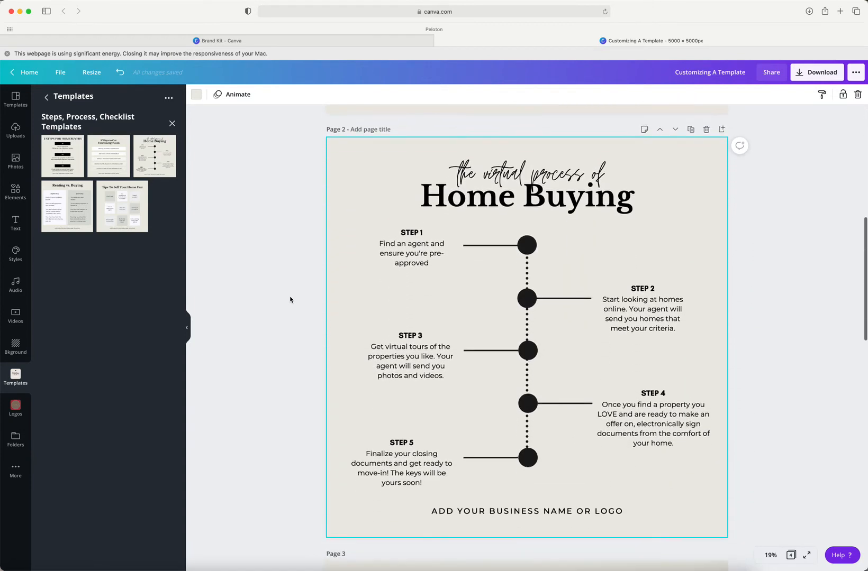
pyautogui.scroll(1, 290, 299)
pyautogui.scroll(14, 290, 299)
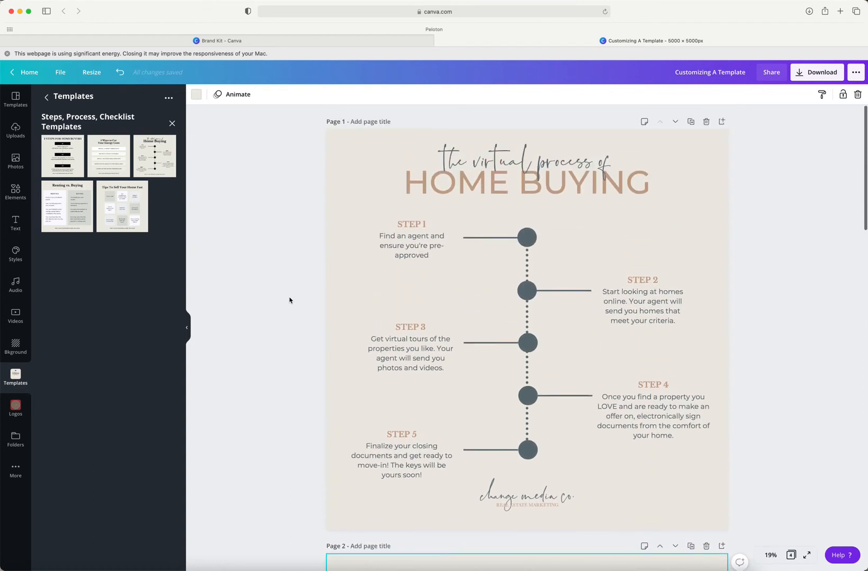
pyautogui.scroll(-3, 290, 300)
pyautogui.scroll(-9, 290, 300)
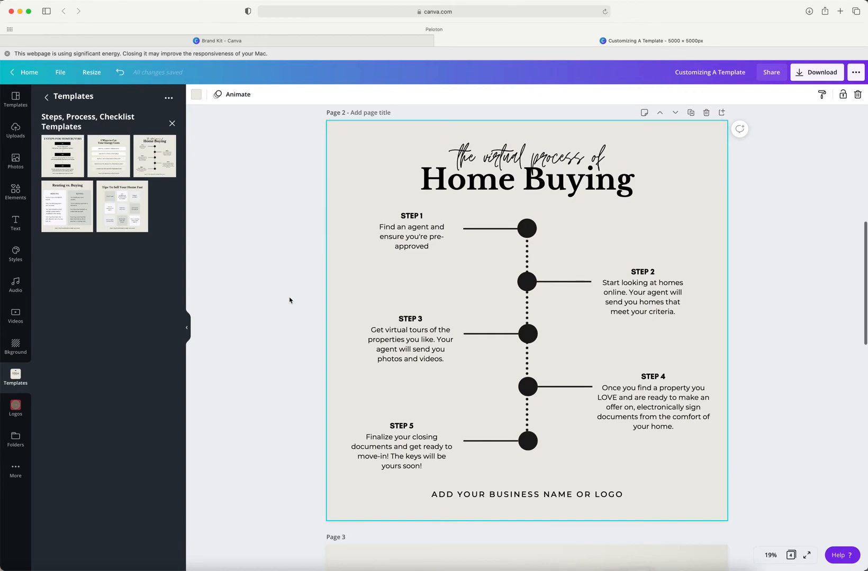
pyautogui.scroll(12, 290, 300)
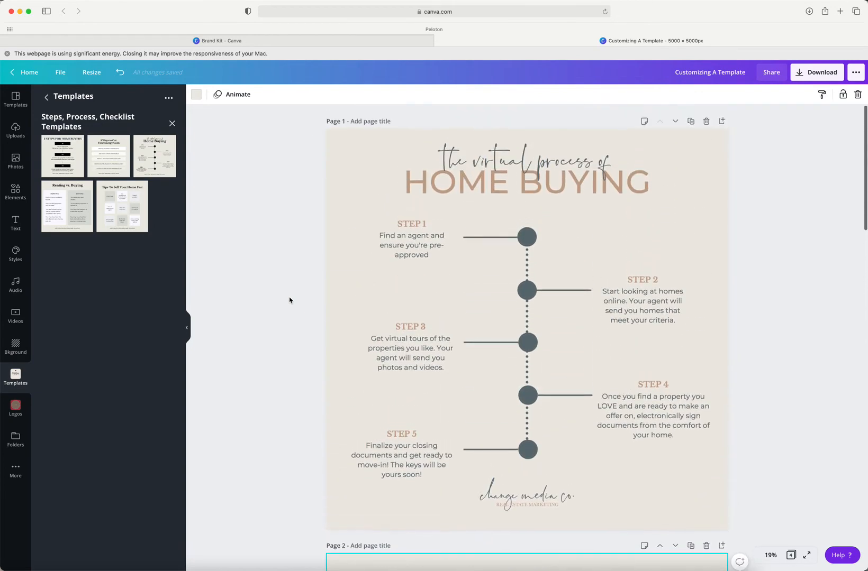
pyautogui.scroll(-1, 290, 300)
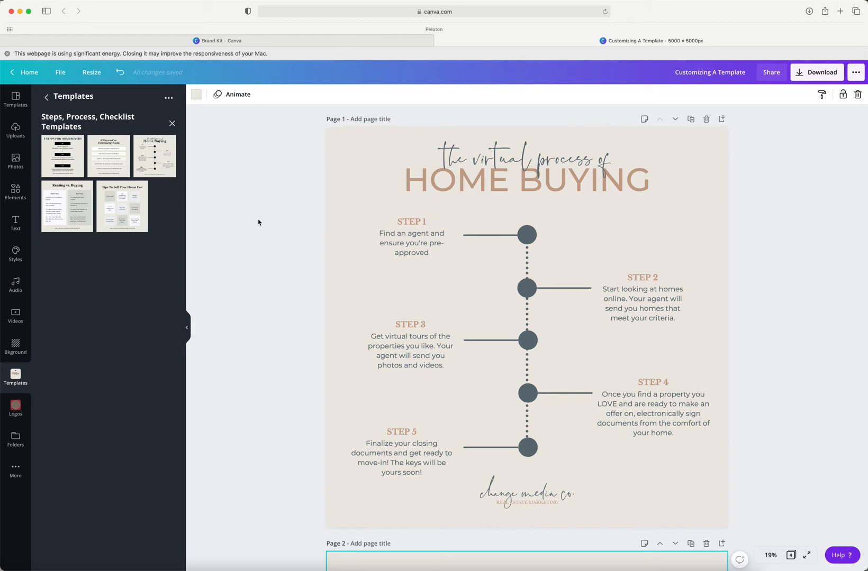
pyautogui.scroll(-10, 270, 223)
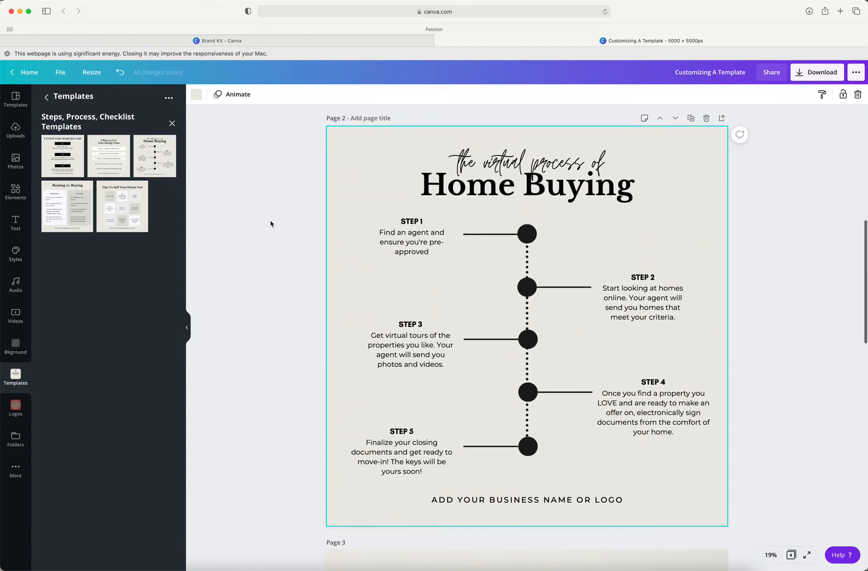
pyautogui.scroll(10, 270, 223)
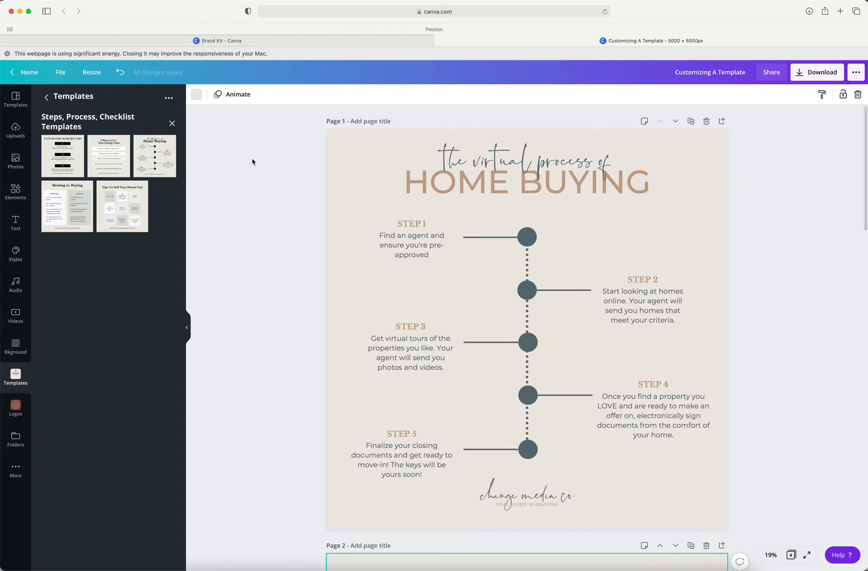
# - Recolour the gradient overlay over the living-room photo on page 3 with the CMC palette's tan, trying its peach and cream shades first
pyautogui.scroll(-15, 268, 211)
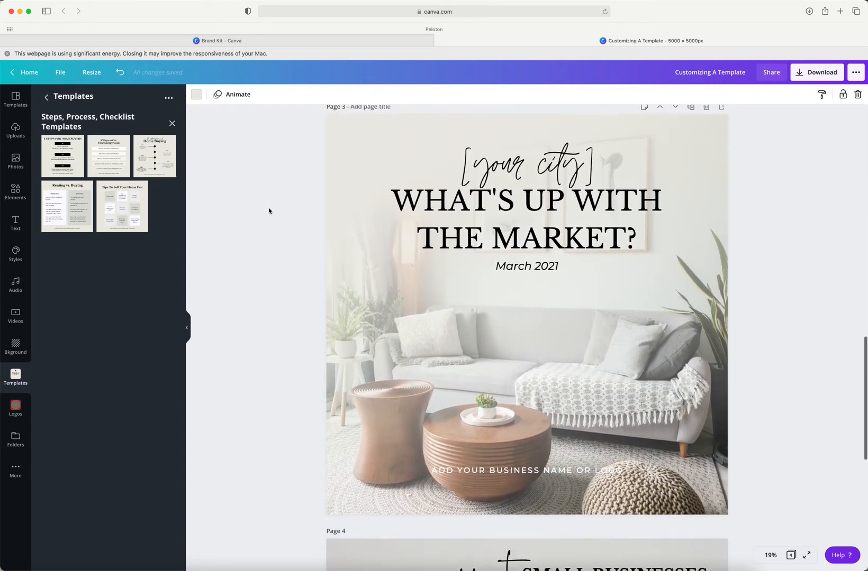
pyautogui.scroll(1, 268, 211)
pyautogui.scroll(-1, 269, 211)
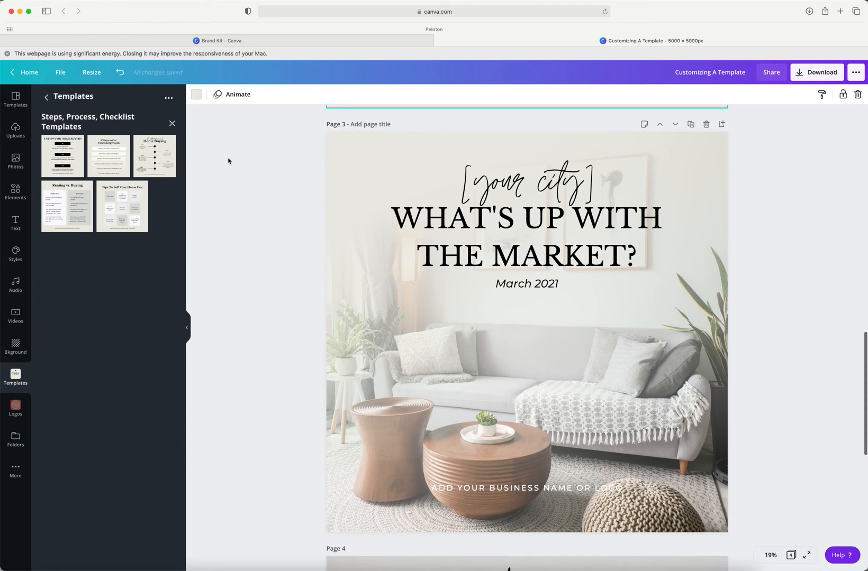
pyautogui.click(367, 157)
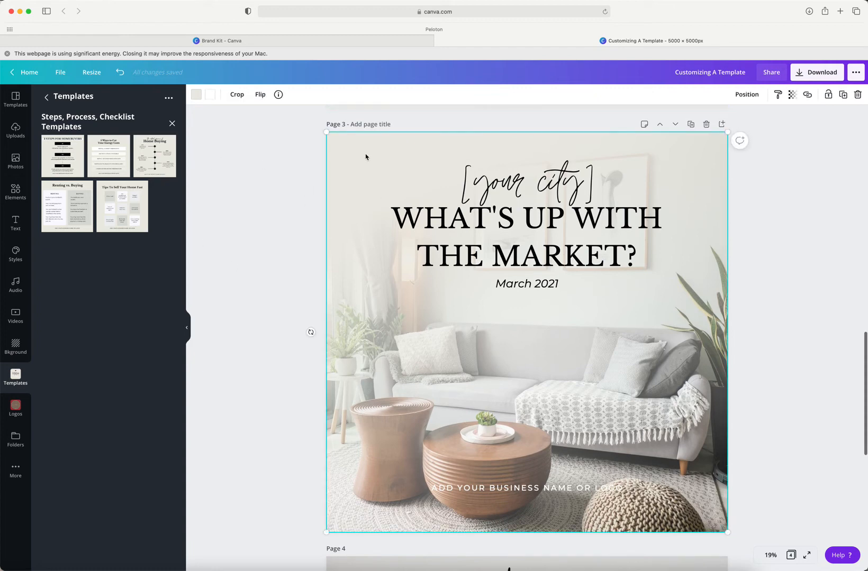
pyautogui.moveTo(372, 167)
pyautogui.mouseDown()
pyautogui.moveTo(418, 229)
pyautogui.moveTo(418, 273)
pyautogui.moveTo(343, 188)
pyautogui.moveTo(399, 180)
pyautogui.moveTo(377, 219)
pyautogui.moveTo(351, 167)
pyautogui.moveTo(378, 162)
pyautogui.moveTo(371, 164)
pyautogui.mouseUp()
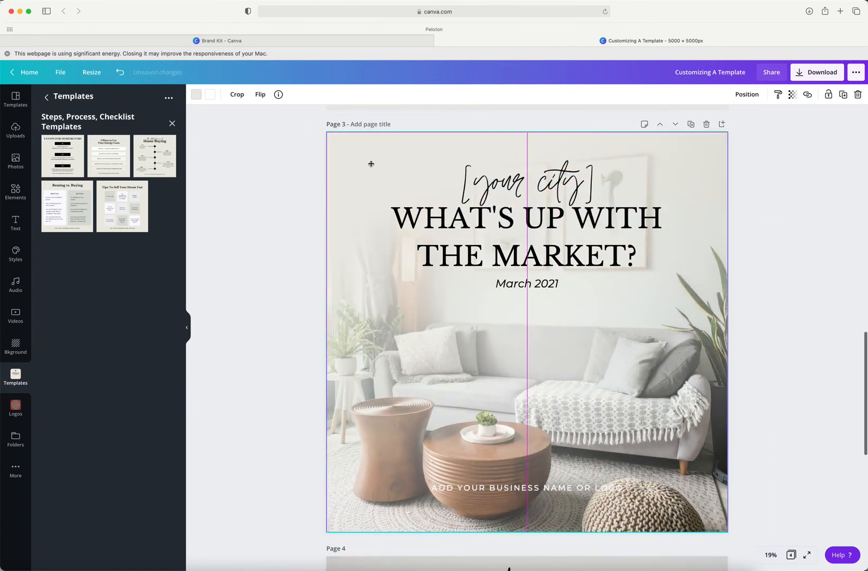
pyautogui.click(196, 94)
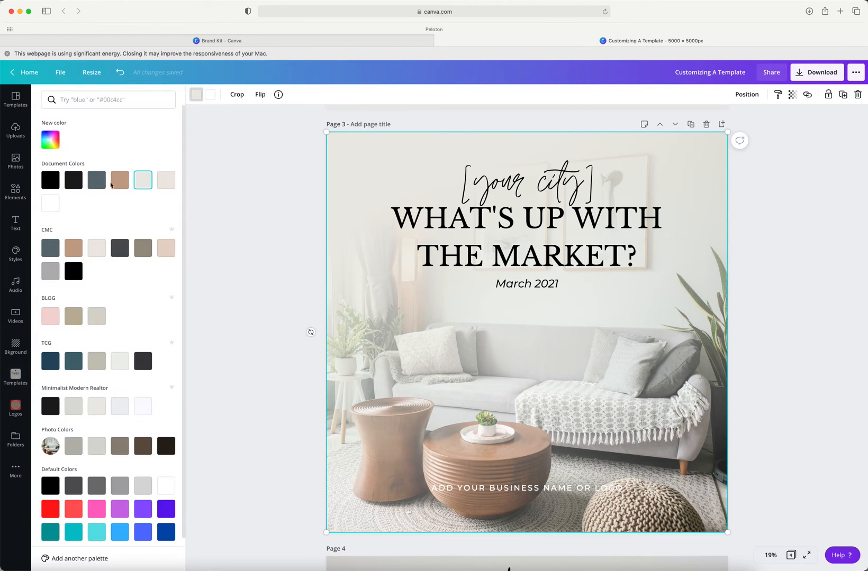
pyautogui.click(124, 185)
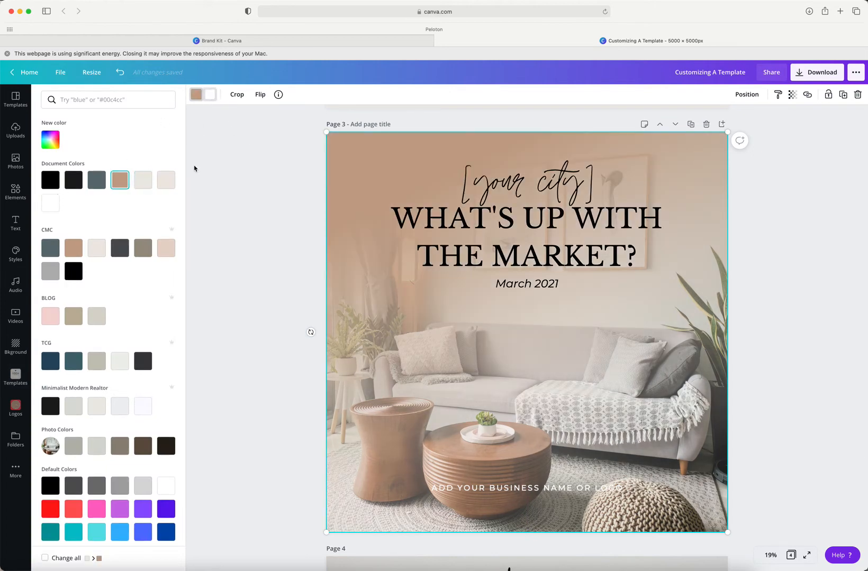
pyautogui.click(168, 252)
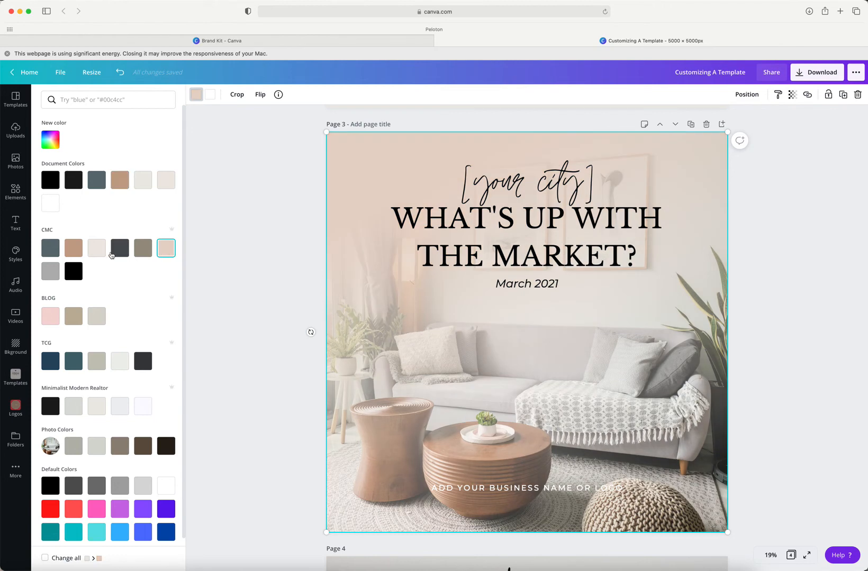
pyautogui.click(98, 254)
pyautogui.click(72, 254)
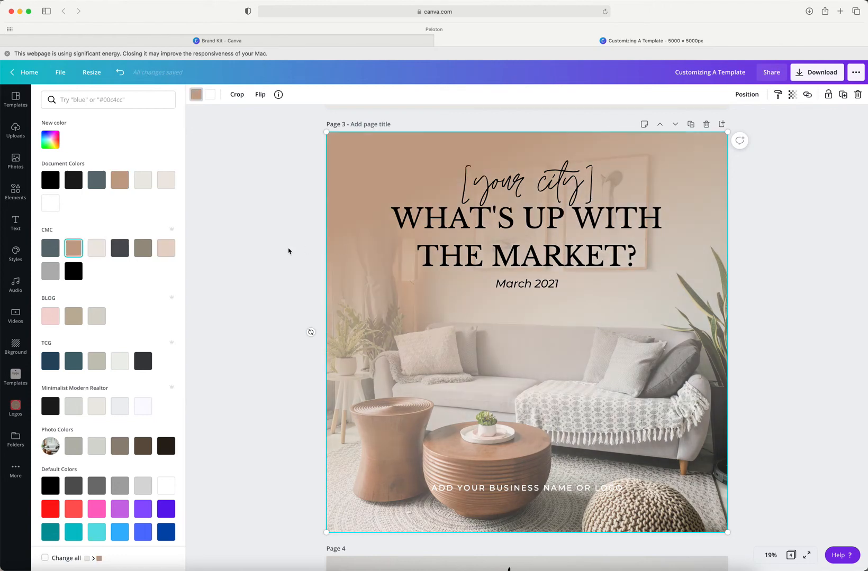
pyautogui.click(313, 194)
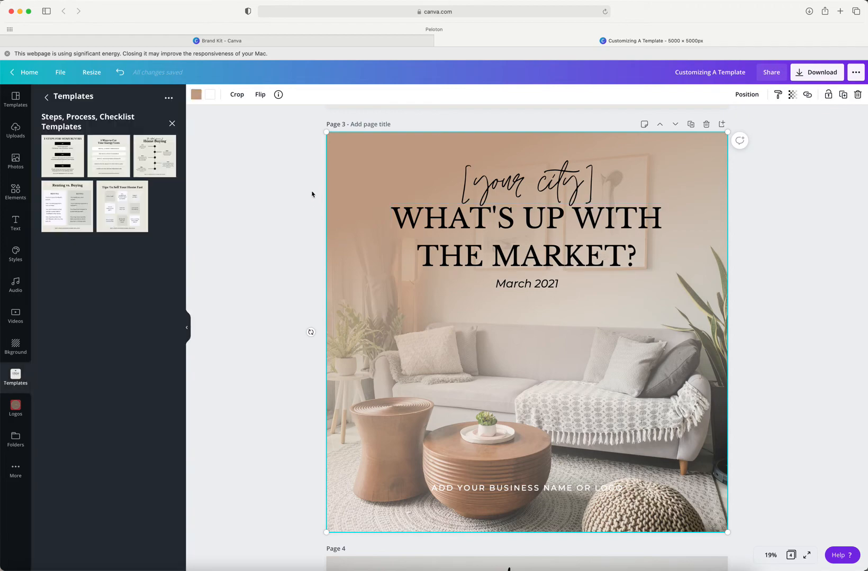
# - Delete the "[your city]" script line from page 3 and move the WHAT'S UP WITH THE MARKET? headline slightly up
pyautogui.click(20, 127)
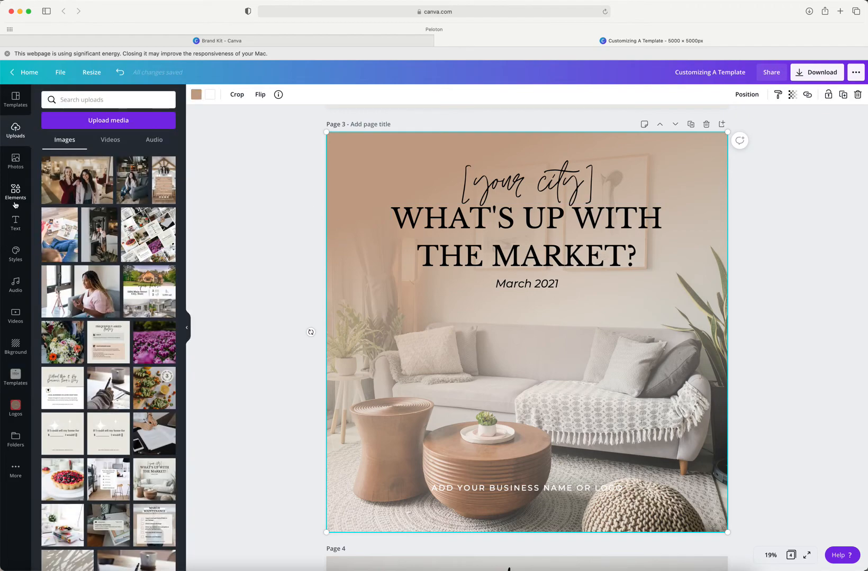
pyautogui.click(16, 199)
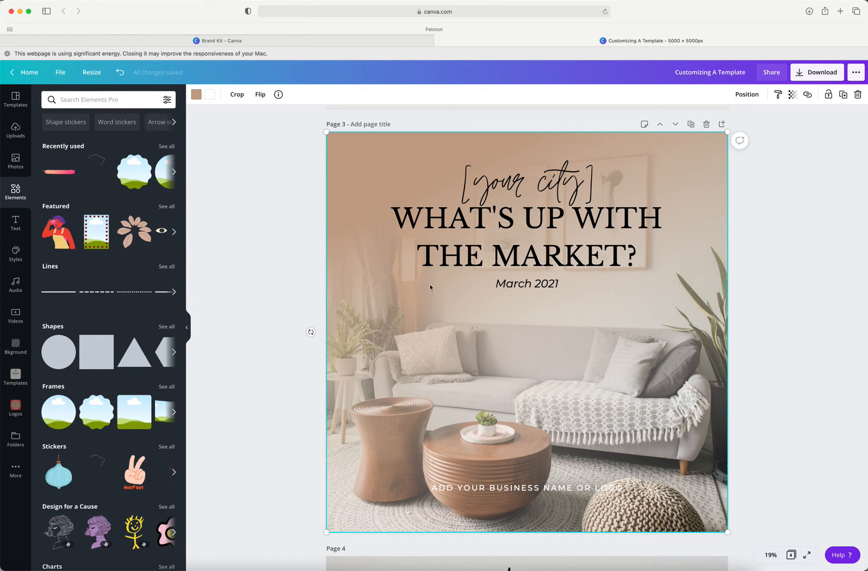
pyautogui.click(518, 188)
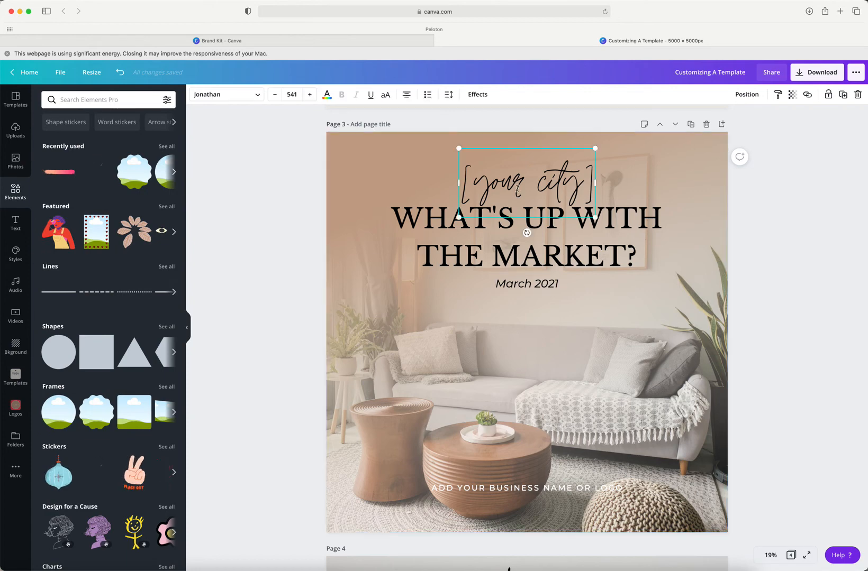
pyautogui.press('Delete')
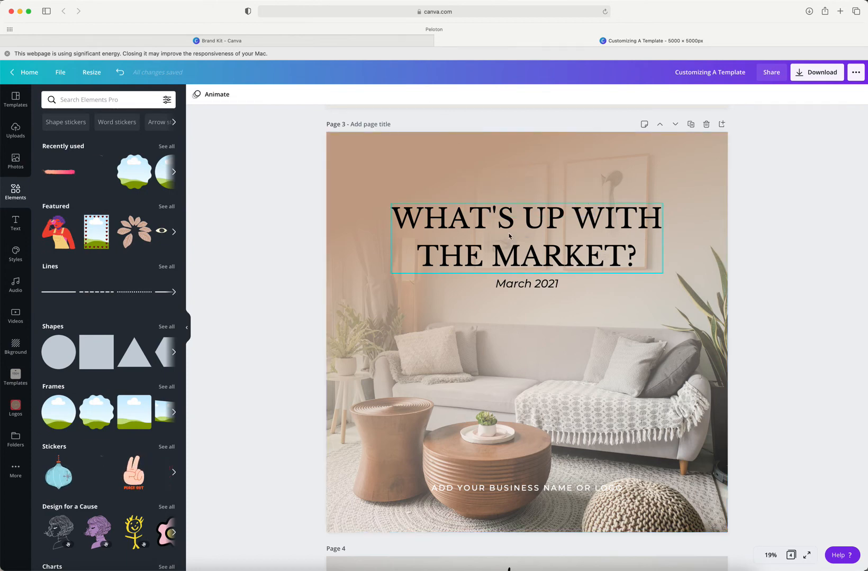
pyautogui.moveTo(509, 236); pyautogui.dragTo(509, 224)
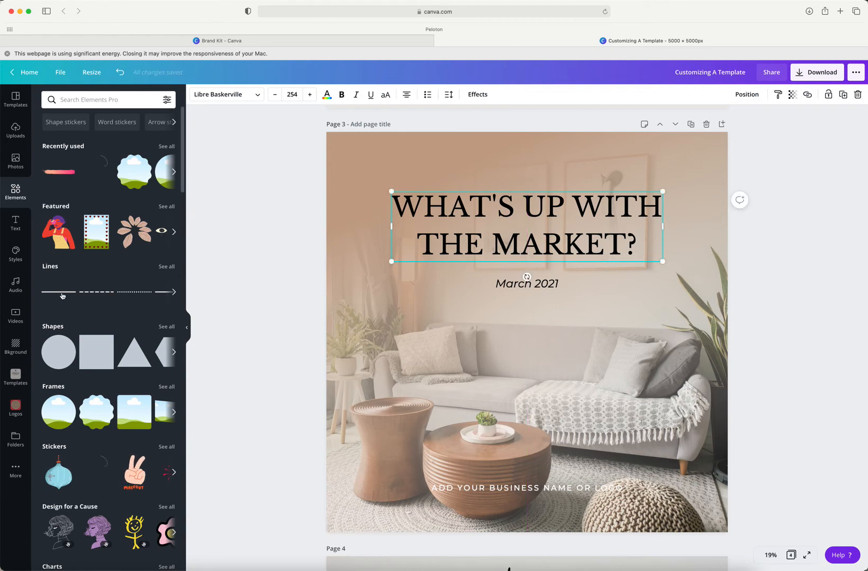
# - Add a black line to page 3, set its weight to 17 and place it beneath the headline, starting at the page's left edge
pyautogui.press('l')
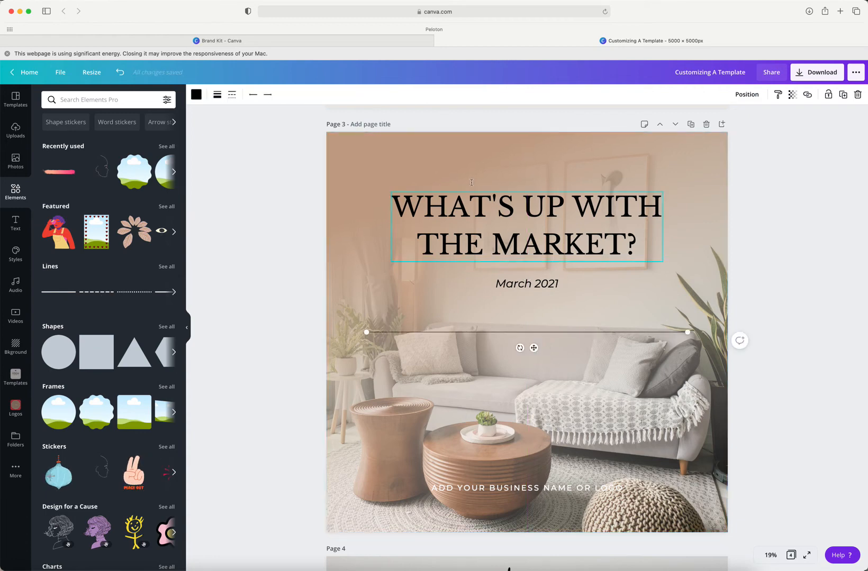
pyautogui.click(231, 99)
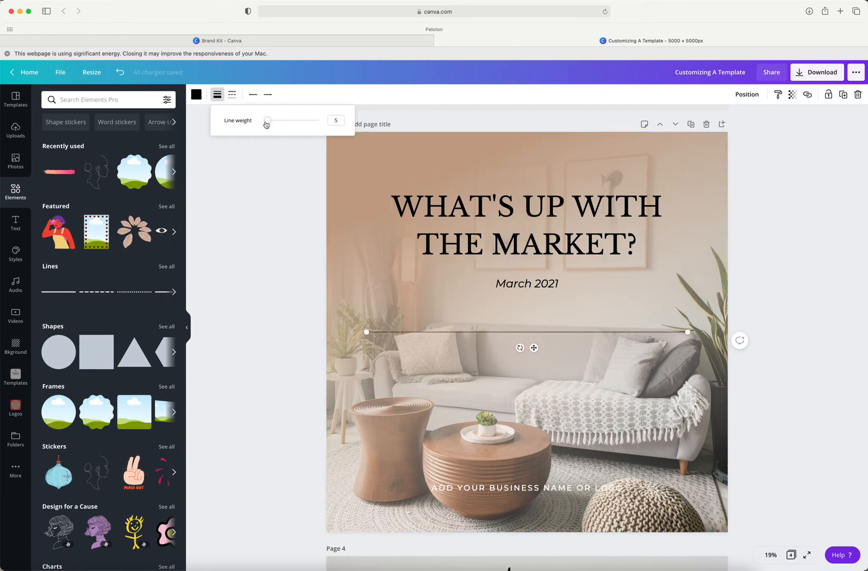
pyautogui.moveTo(266, 124); pyautogui.dragTo(275, 125)
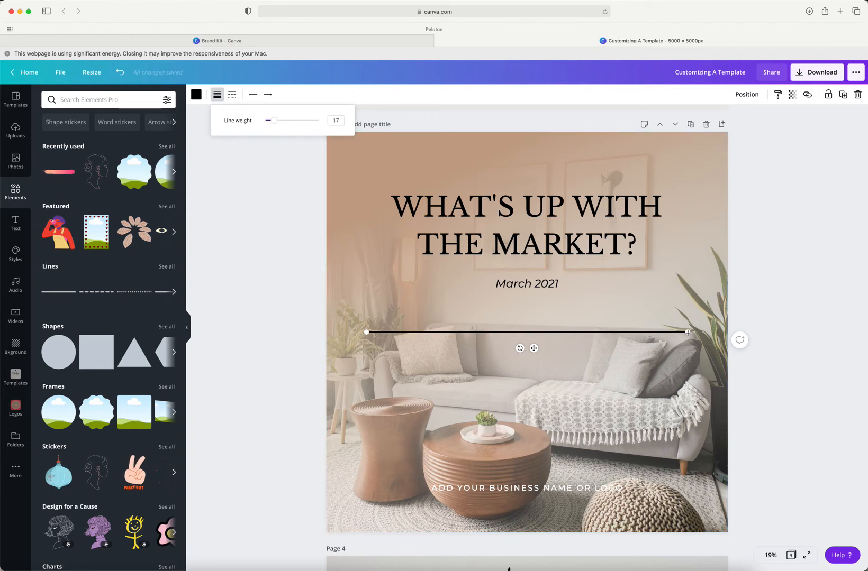
pyautogui.moveTo(687, 332); pyautogui.dragTo(392, 285)
pyautogui.moveTo(450, 264); pyautogui.dragTo(578, 266)
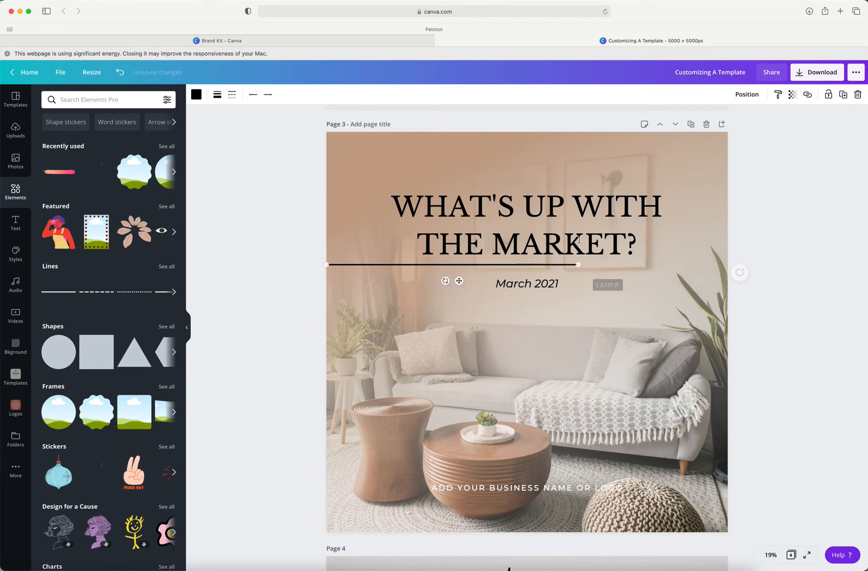
# - Left-align the headline, move it close to the page's left edge and extend the line to the headline's right end
pyautogui.click(653, 229)
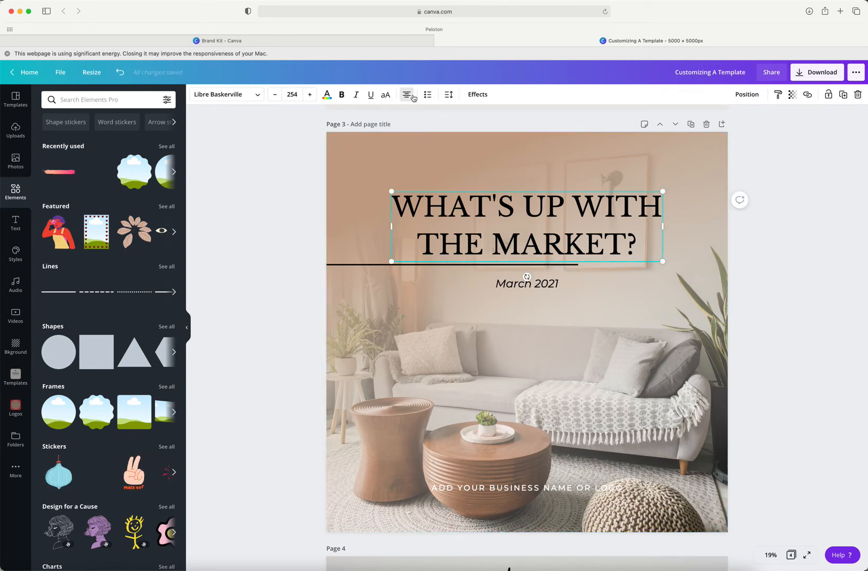
pyautogui.click(406, 94)
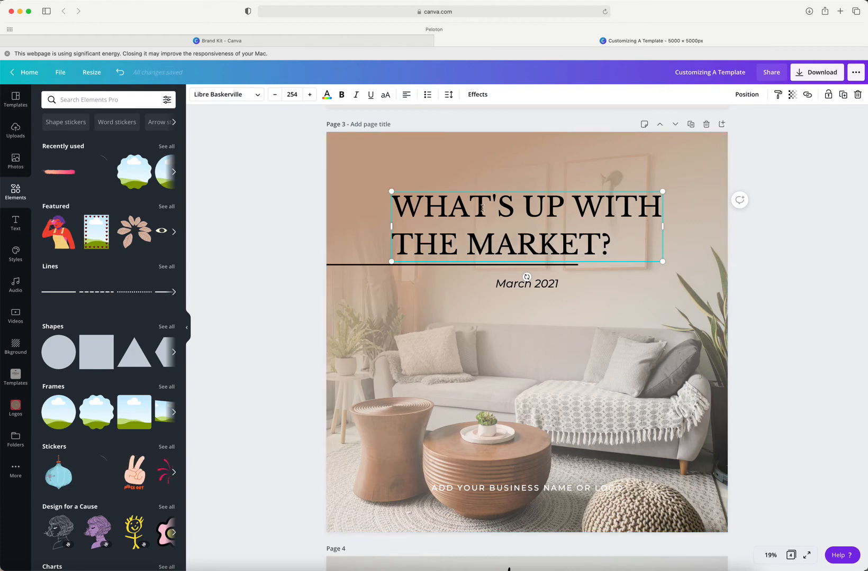
pyautogui.moveTo(482, 208); pyautogui.dragTo(422, 206)
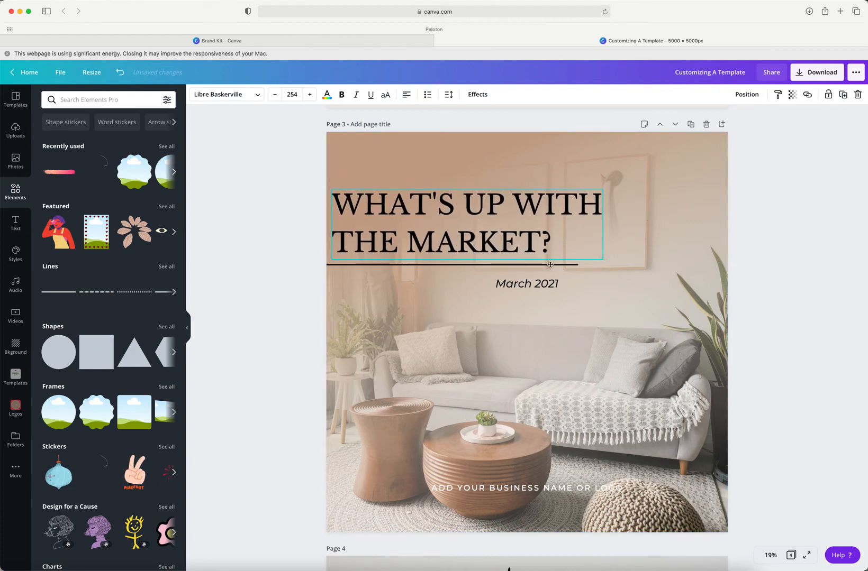
pyautogui.click(577, 265)
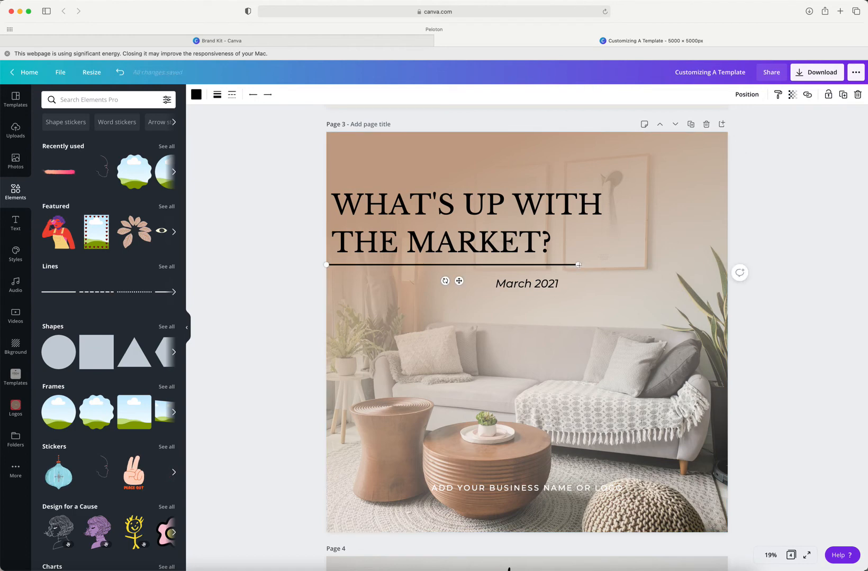
pyautogui.moveTo(578, 266); pyautogui.dragTo(602, 265)
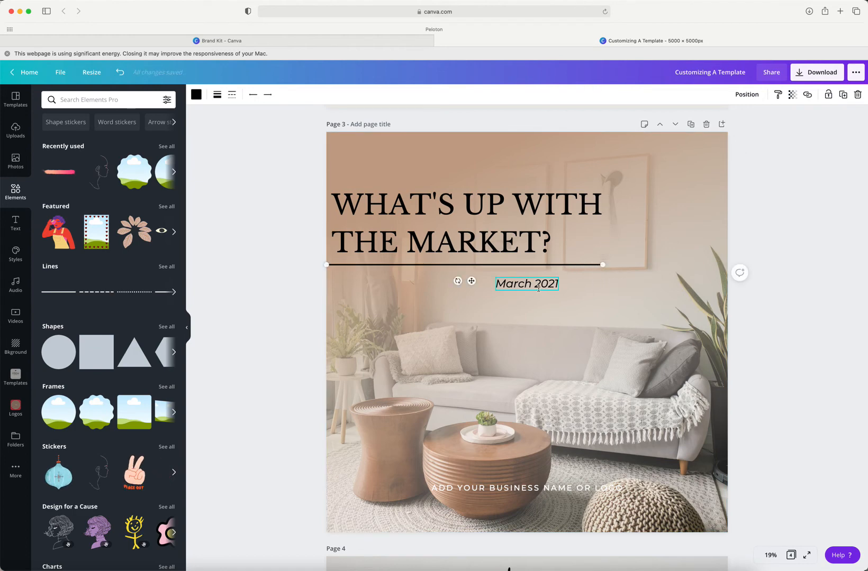
# - Move March 2021 just beneath the line's right end and extend the line slightly past the date
pyautogui.click(537, 287)
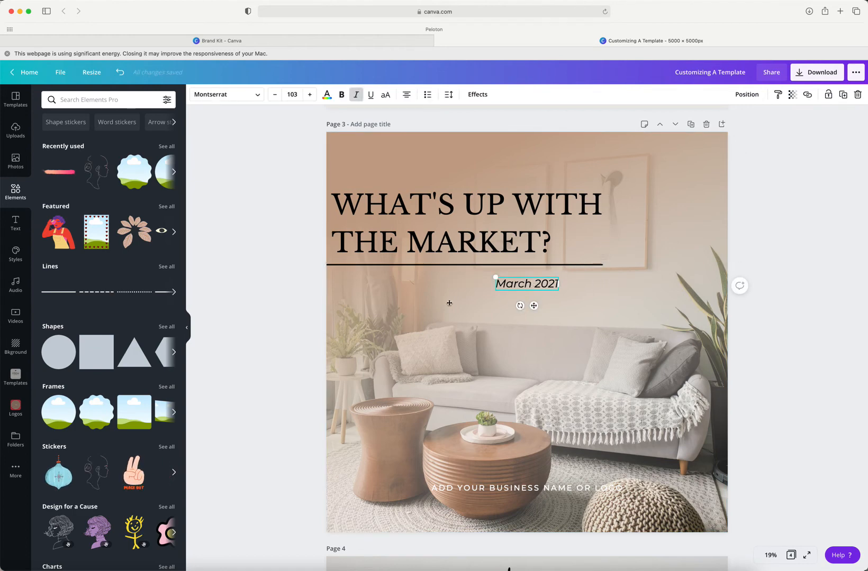
pyautogui.moveTo(449, 304); pyautogui.dragTo(579, 298)
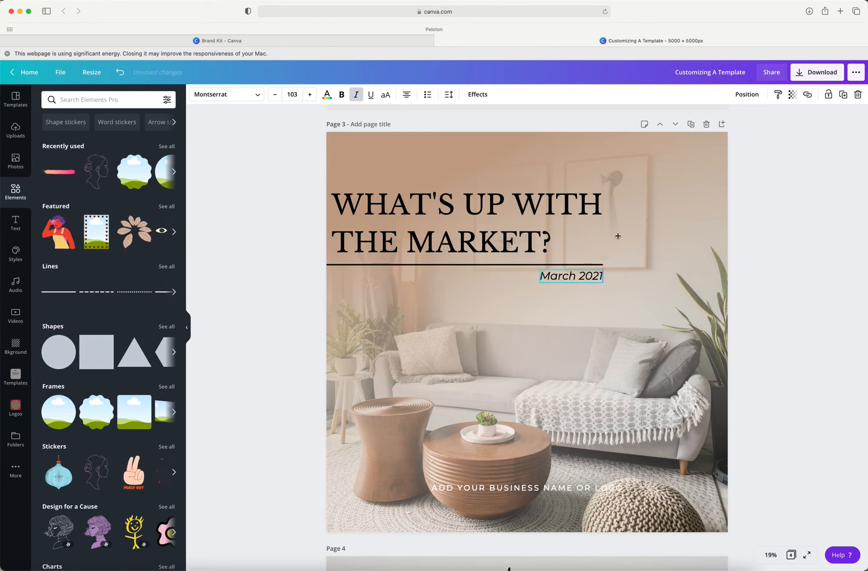
pyautogui.click(598, 211)
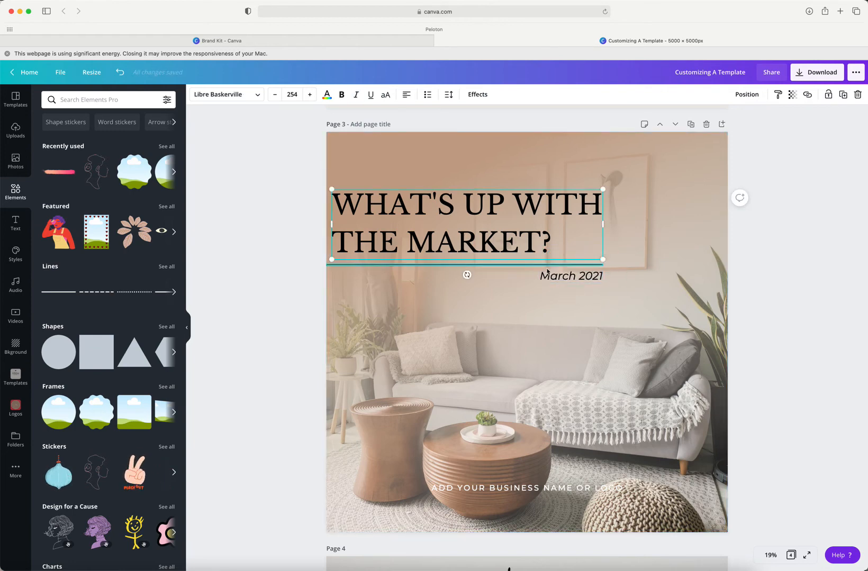
pyautogui.click(585, 267)
pyautogui.moveTo(606, 265); pyautogui.dragTo(610, 266)
# - Delete the ADD YOUR BUSINESS NAME OR LOGO text from page 3
pyautogui.click(621, 304)
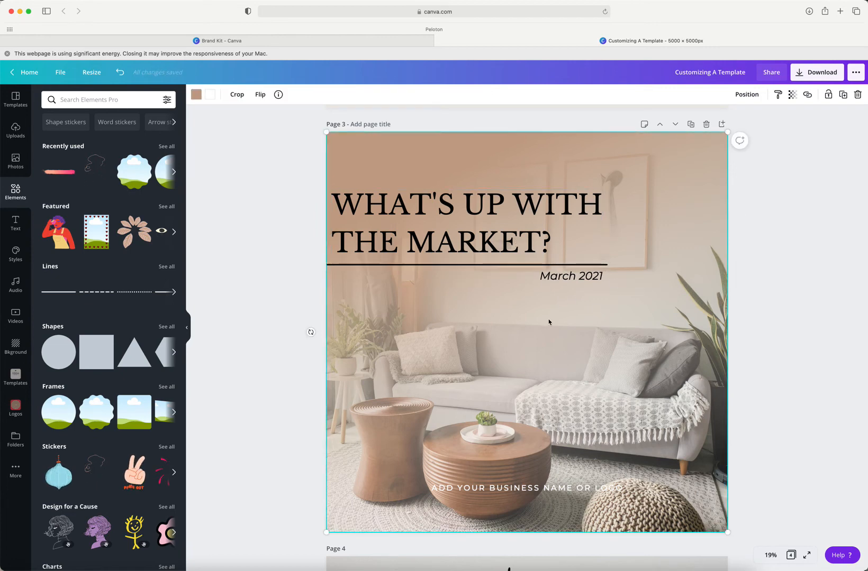
pyautogui.click(532, 487)
pyautogui.press('Delete')
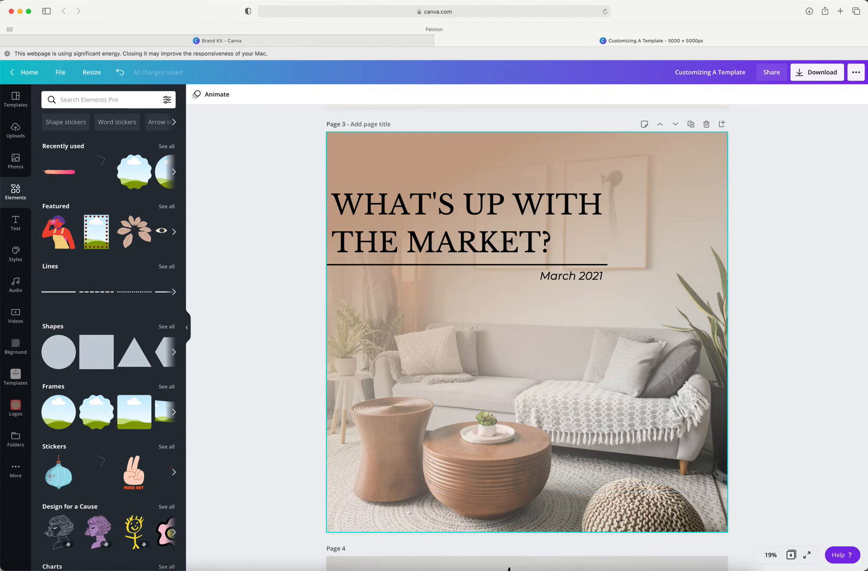
# - Set the headline's font size to 120 and widen its text box to nearly the length of the line
pyautogui.click(602, 231)
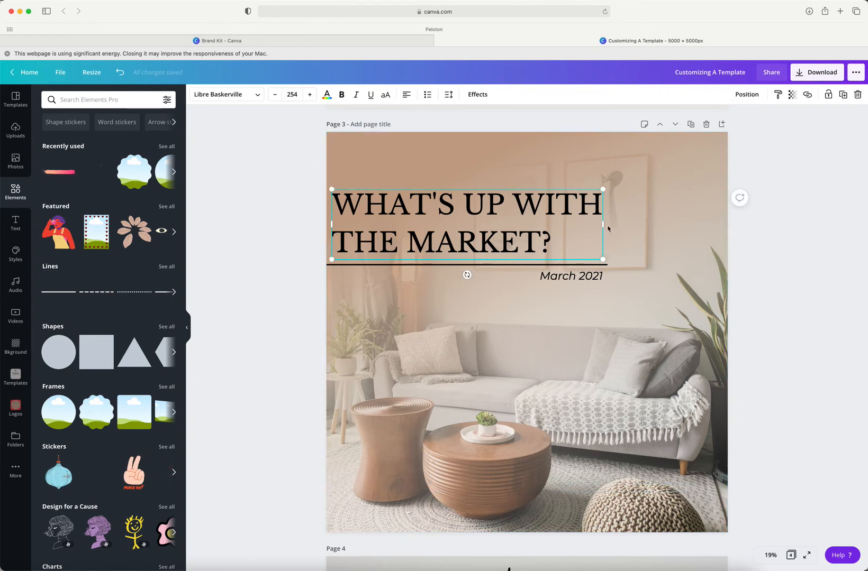
pyautogui.click(292, 94)
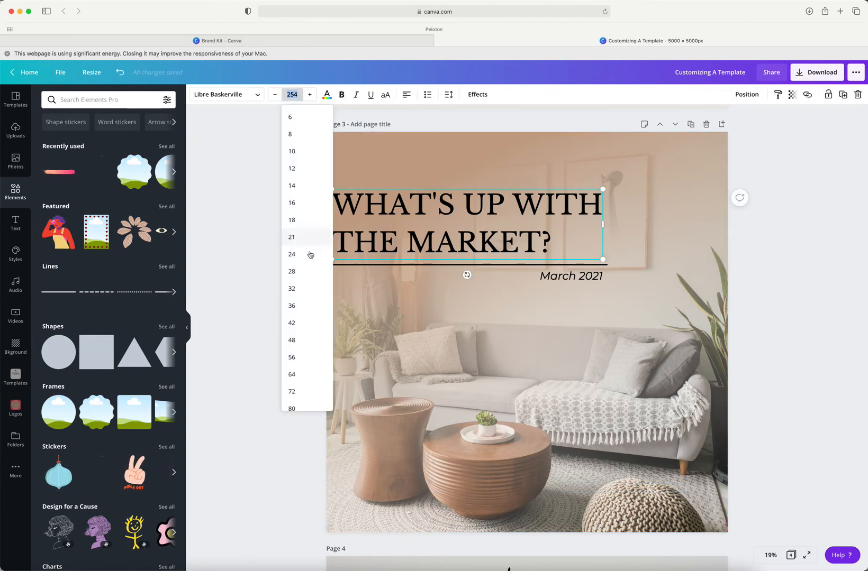
pyautogui.scroll(-3, 309, 315)
pyautogui.click(313, 389)
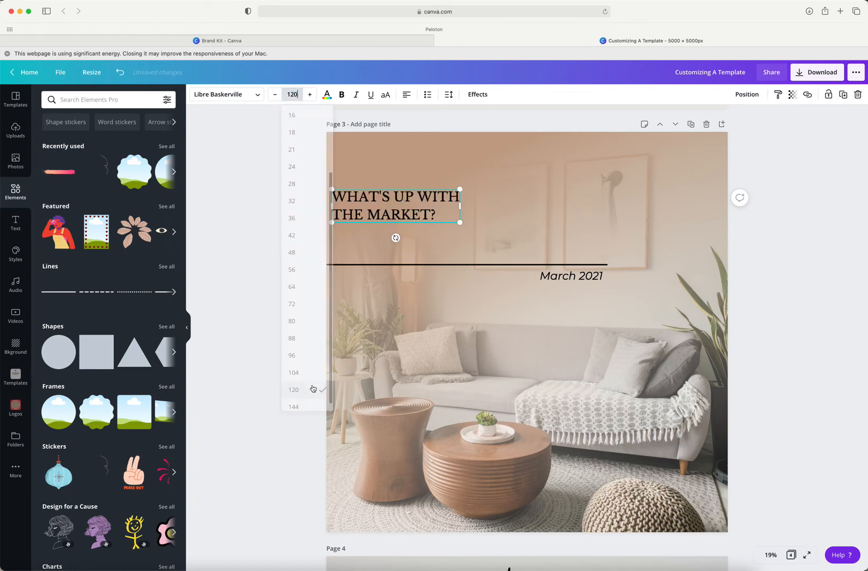
pyautogui.moveTo(459, 205); pyautogui.dragTo(583, 203)
pyautogui.moveTo(318, 214); pyautogui.dragTo(335, 216)
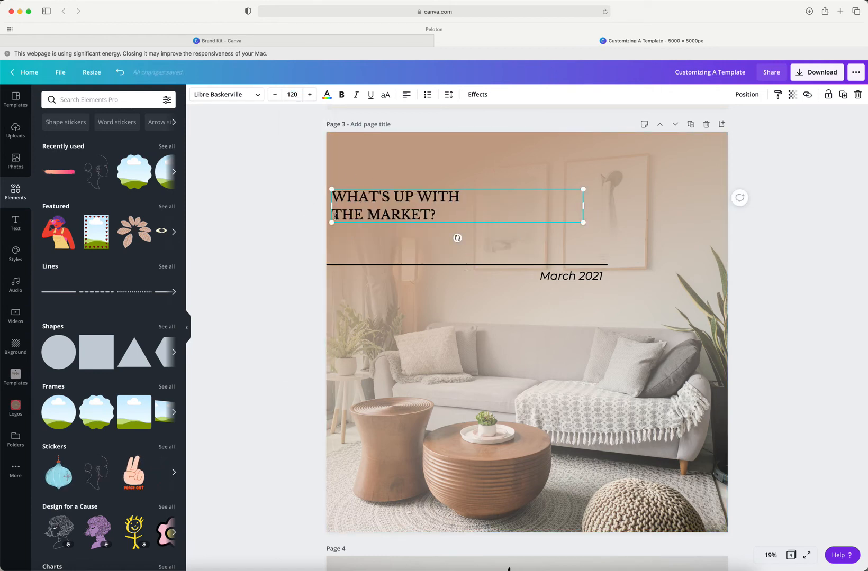
# - Remove the line break so WHAT'S UP WITH THE MARKET? runs on a single line
pyautogui.press('super+a')
pyautogui.press('BackSpace')
pyautogui.write("WHAT'S UP WITH THE MARKET?")
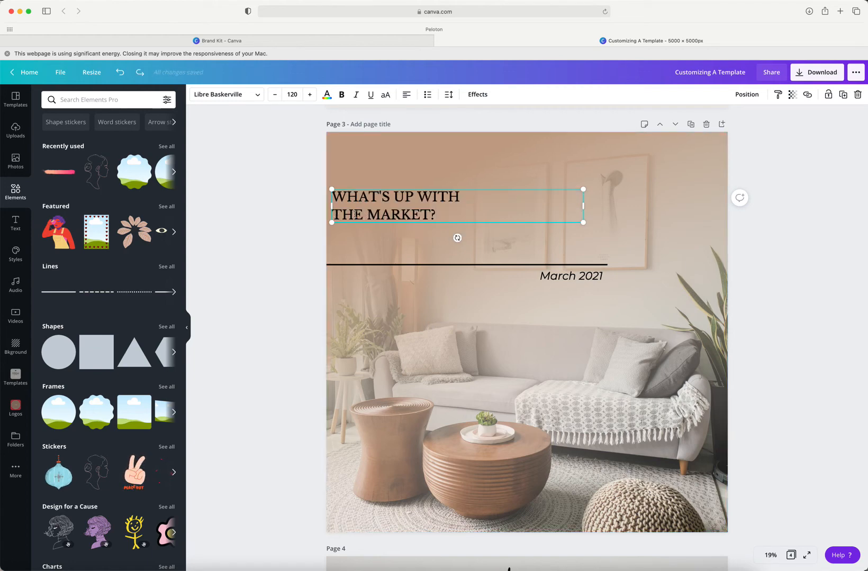
pyautogui.press('BackSpace')
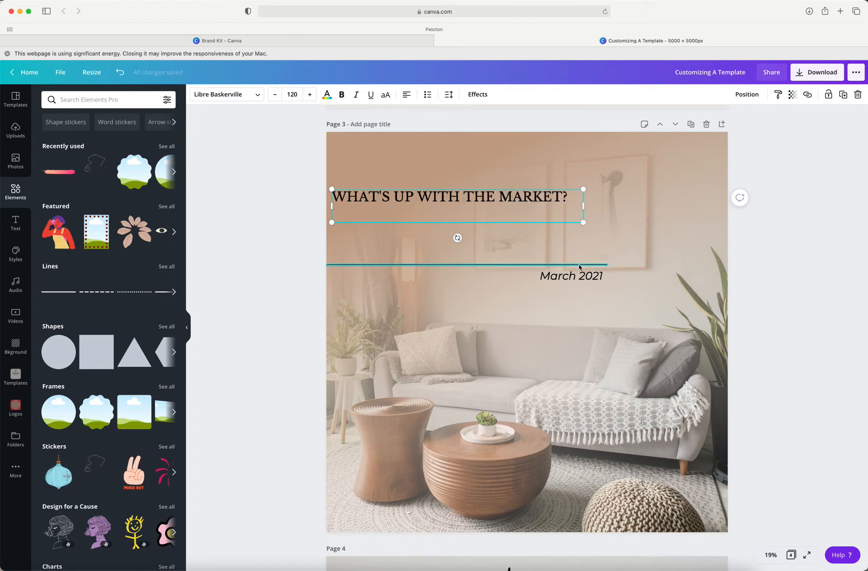
# - Scale the headline up to font size 142 and move it down to sit directly on the line
pyautogui.moveTo(582, 222); pyautogui.dragTo(628, 228)
pyautogui.click(499, 184)
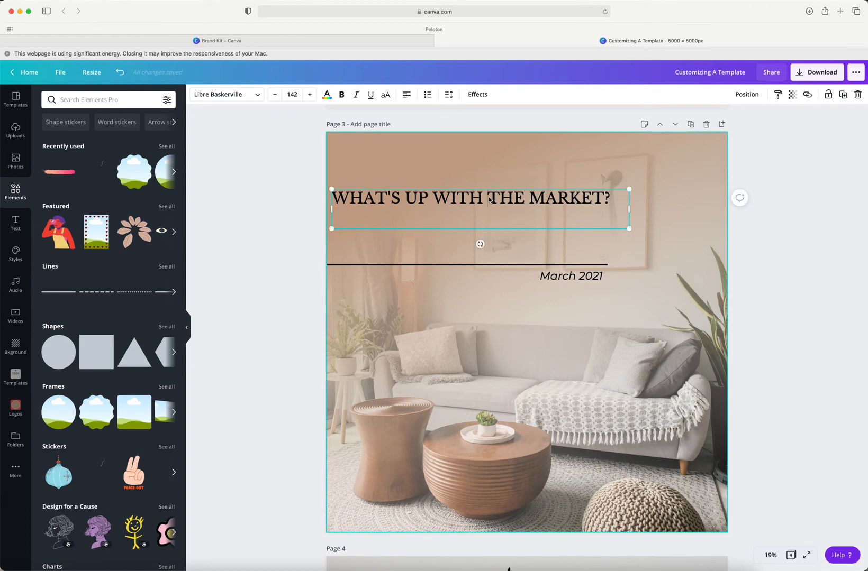
pyautogui.moveTo(487, 201); pyautogui.dragTo(482, 252)
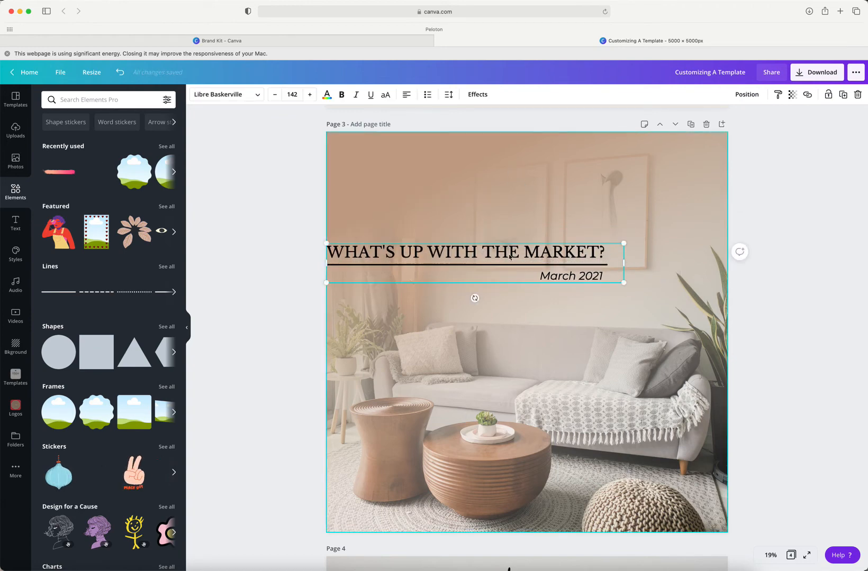
# - Realign the gradient overlay with the page edges and lock it in place
pyautogui.moveTo(593, 303); pyautogui.dragTo(570, 302)
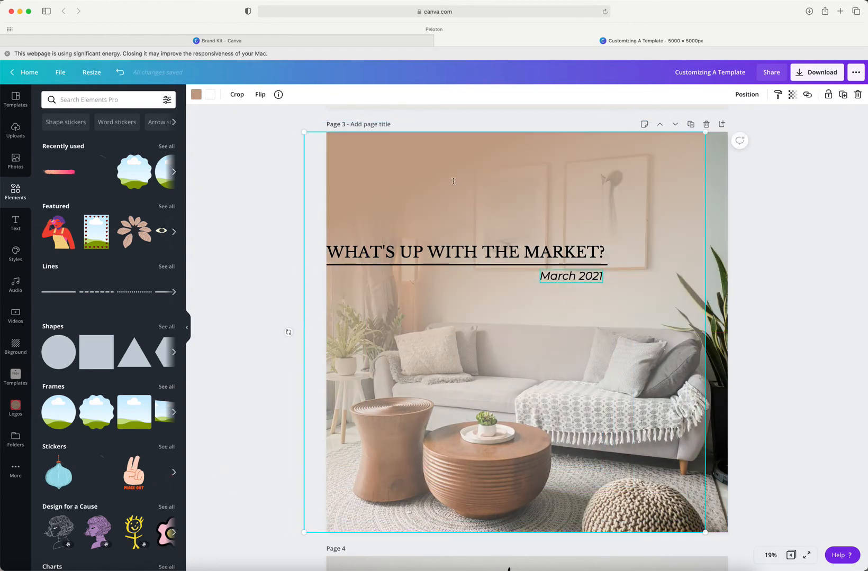
pyautogui.moveTo(379, 154); pyautogui.dragTo(396, 151)
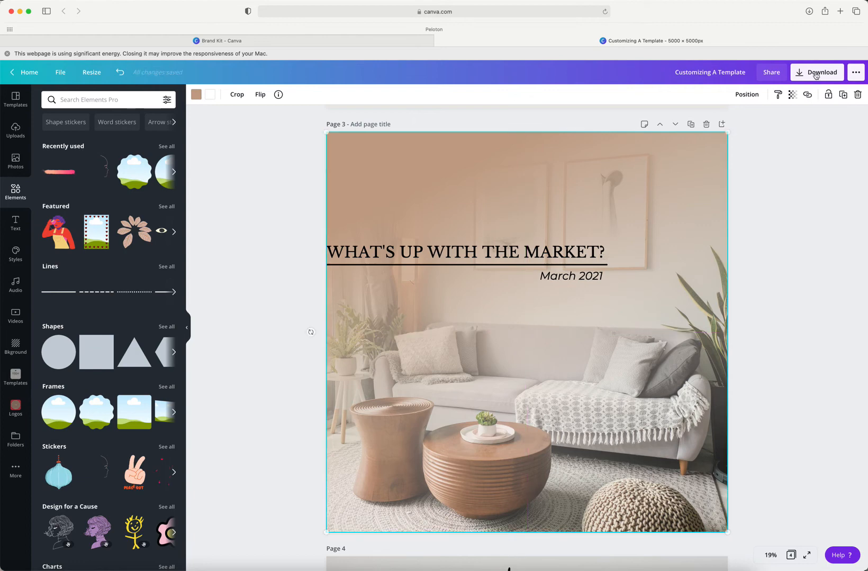
pyautogui.click(829, 96)
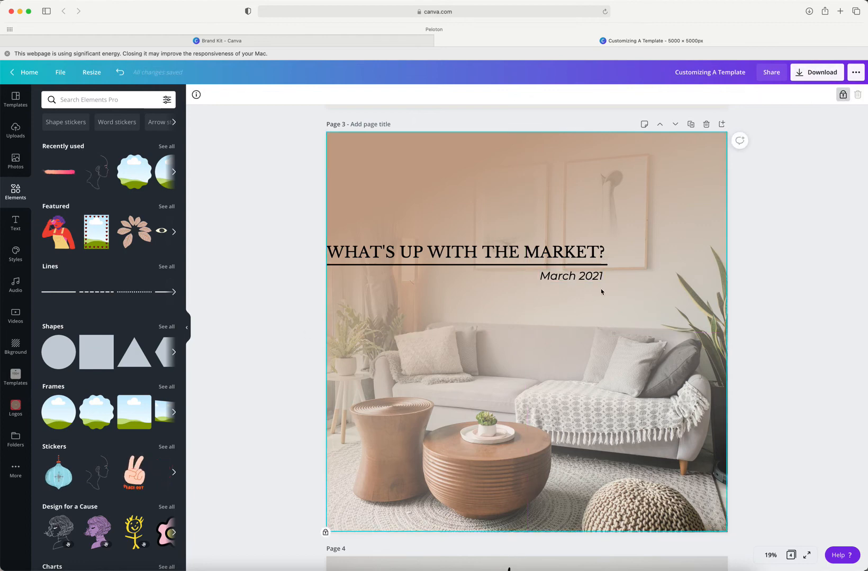
# - Move the headline, line and date up together and enlarge them proportionally, bringing the headline to font size 162
pyautogui.moveTo(603, 291); pyautogui.dragTo(524, 192)
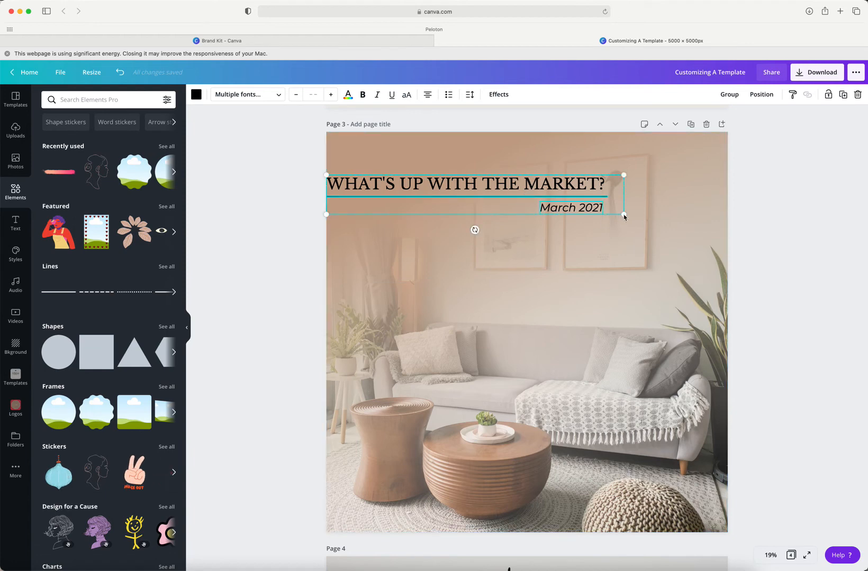
pyautogui.moveTo(624, 216); pyautogui.dragTo(703, 240)
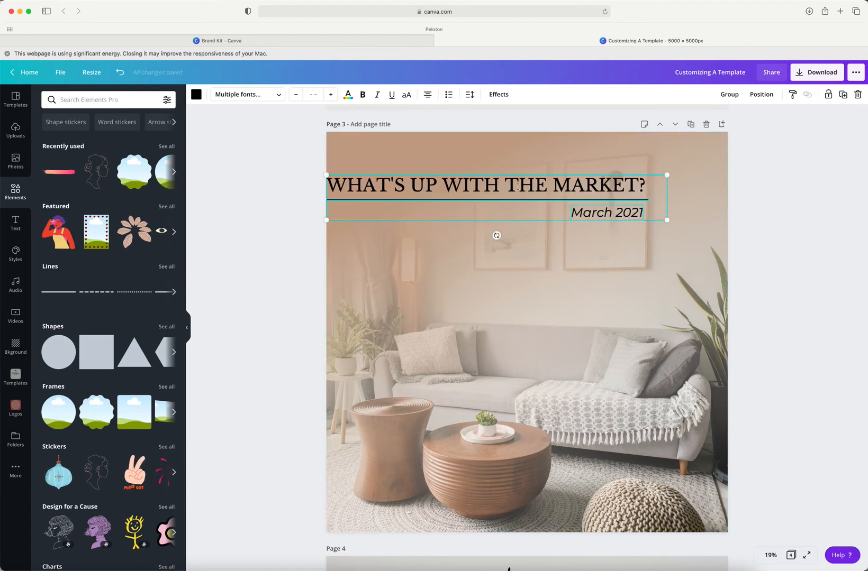
pyautogui.moveTo(507, 184); pyautogui.dragTo(522, 196)
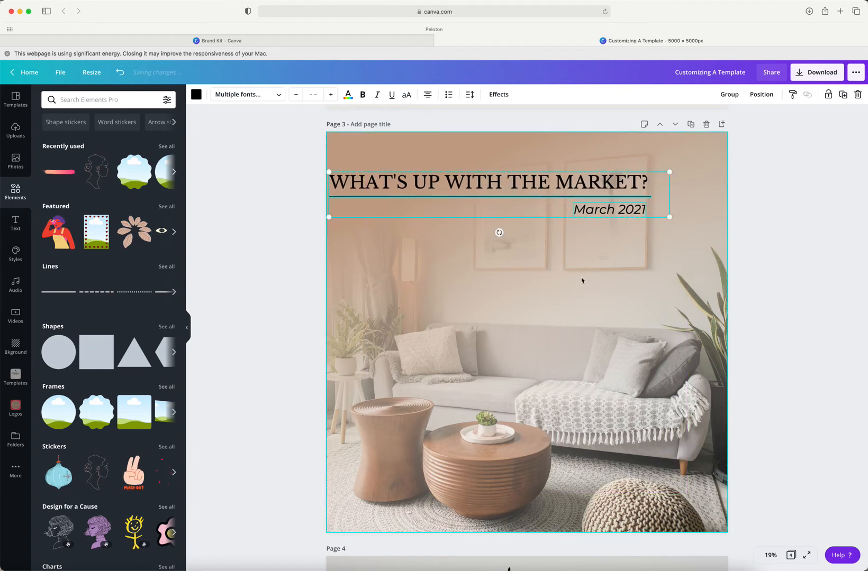
pyautogui.click(499, 232)
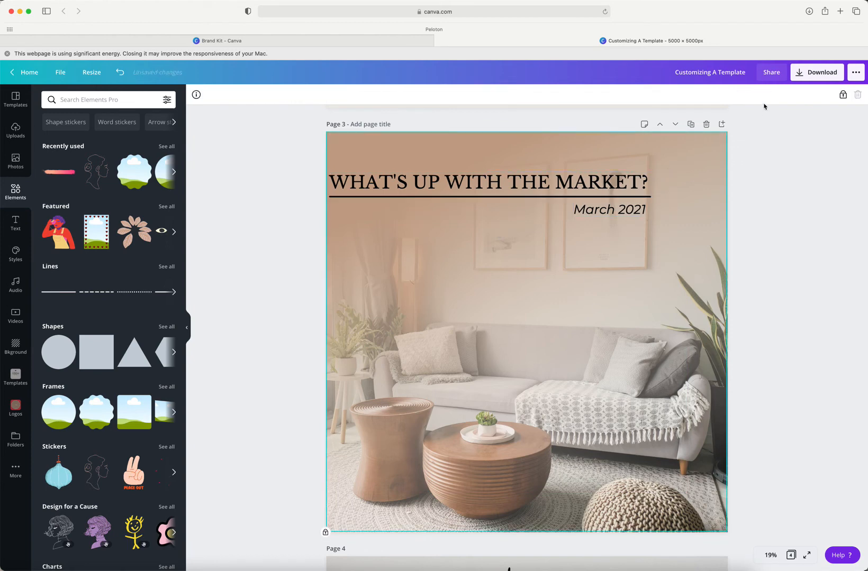
# - Extend the line's left end back to the page's left edge
pyautogui.click(329, 197)
pyautogui.moveTo(322, 197)
pyautogui.mouseDown()
pyautogui.moveTo(299, 197)
pyautogui.moveTo(324, 197)
pyautogui.mouseUp()
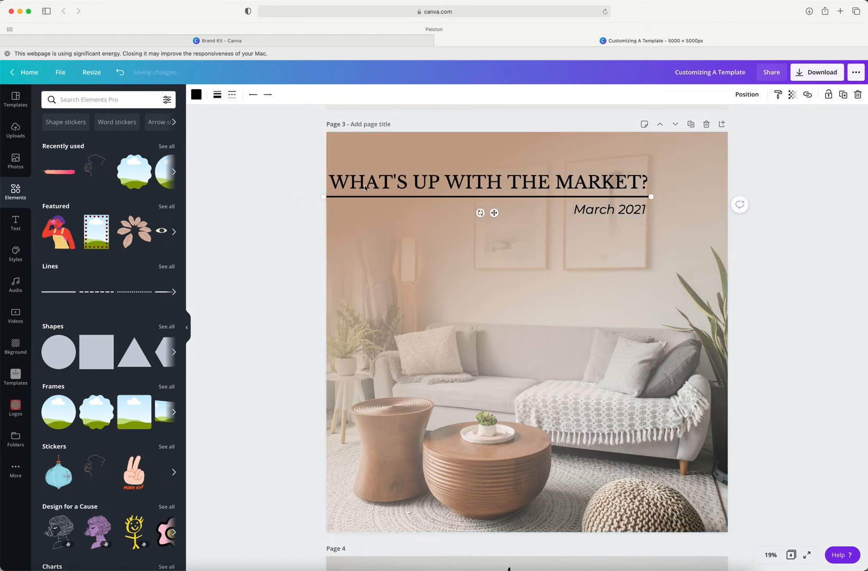
pyautogui.click(364, 184)
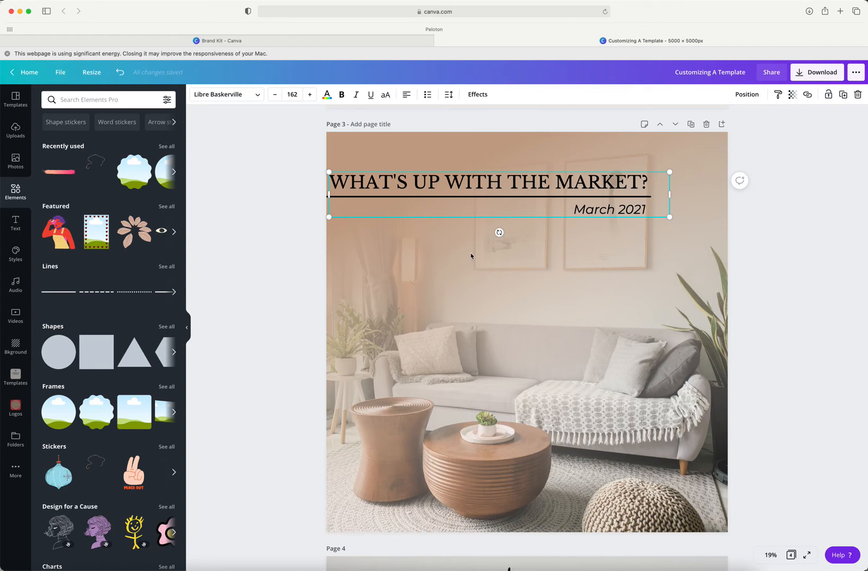
pyautogui.click(824, 170)
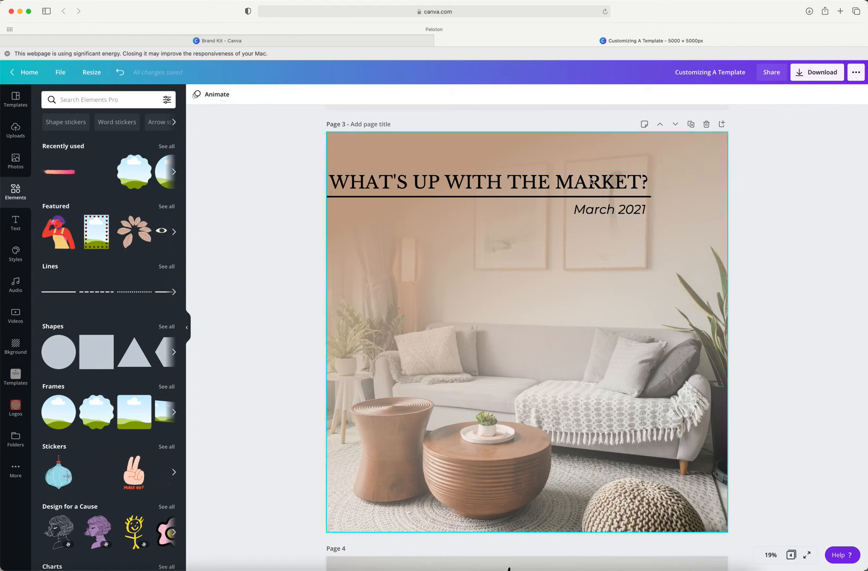
# - Move the headline, line and date together slightly down the page, keeping the line against the left edge
pyautogui.press('super+a')
pyautogui.moveTo(585, 217)
pyautogui.mouseDown()
pyautogui.moveTo(584, 256)
pyautogui.moveTo(588, 212)
pyautogui.mouseUp()
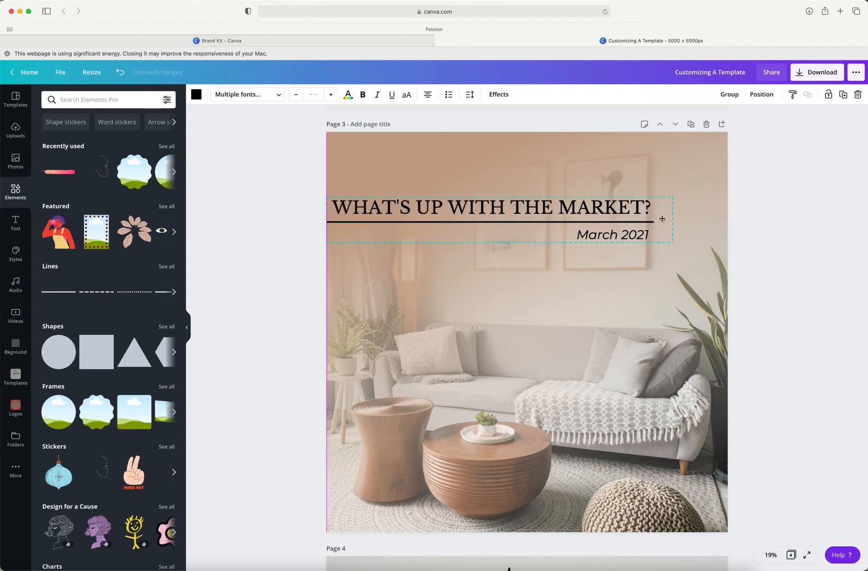
pyautogui.moveTo(662, 219); pyautogui.dragTo(662, 218)
pyautogui.click(801, 286)
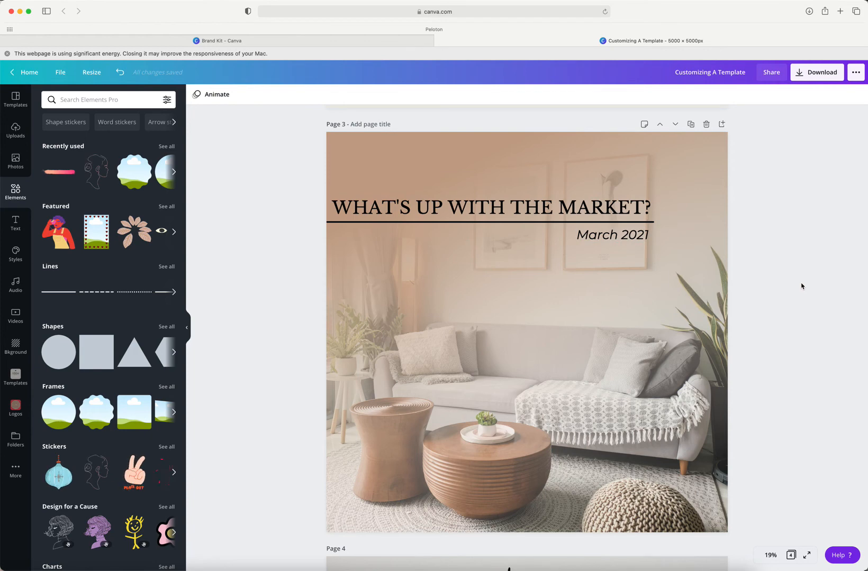
# - Shrink the date text on page 3 to font size 90.3, near the right end of the line
pyautogui.click(648, 240)
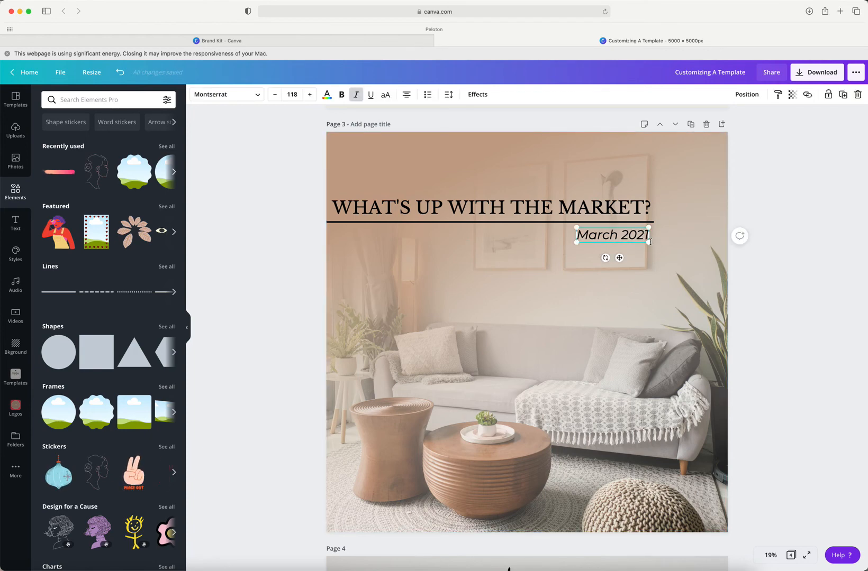
pyautogui.moveTo(641, 237); pyautogui.dragTo(628, 254)
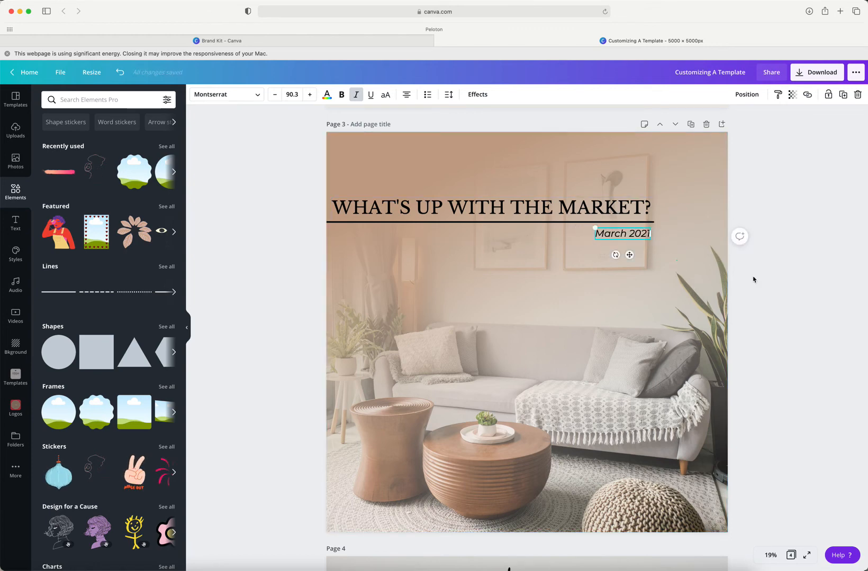
pyautogui.click(789, 286)
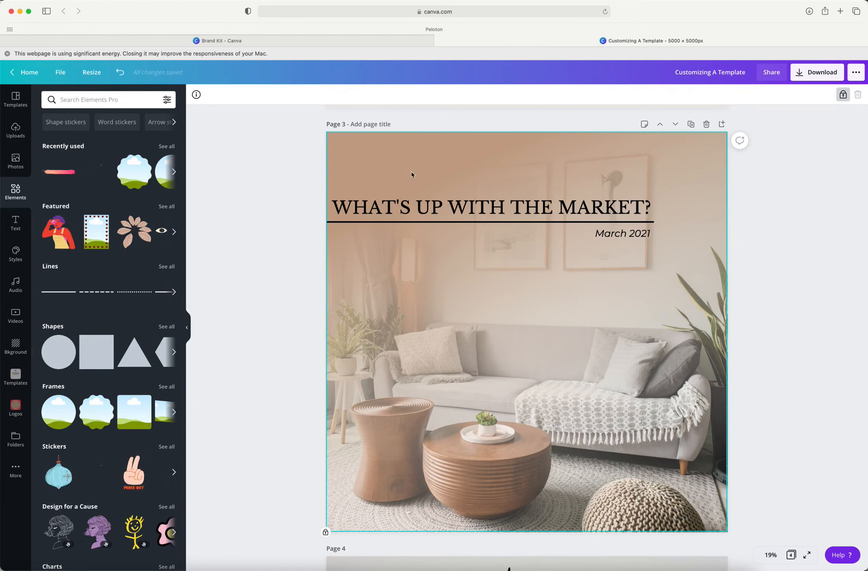
# - Try rotating the gradient overlay on page 3 to a different angle, and undo the rotation
pyautogui.click(438, 224)
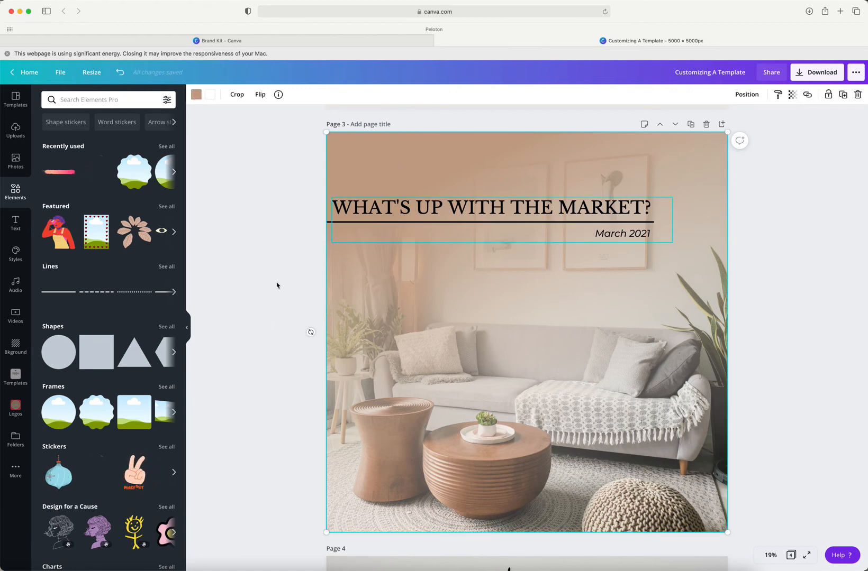
pyautogui.moveTo(310, 332); pyautogui.dragTo(541, 349)
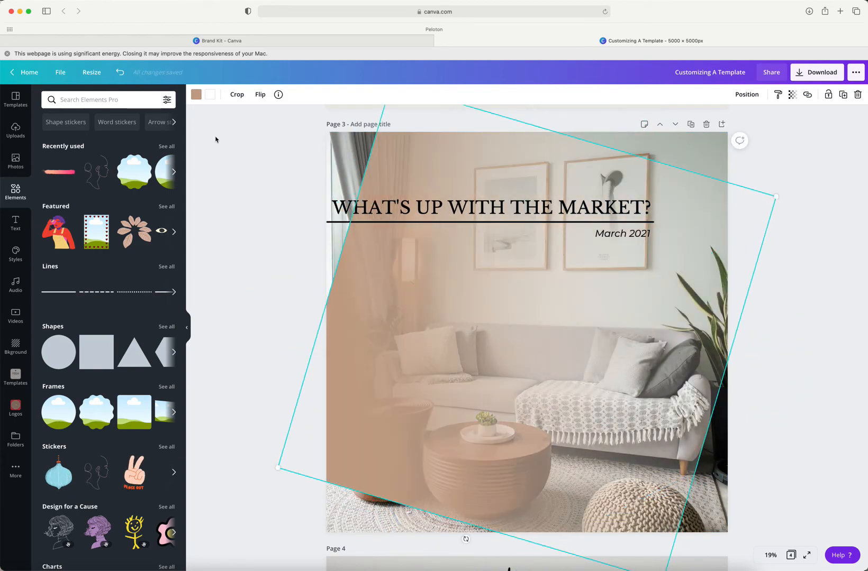
pyautogui.click(118, 73)
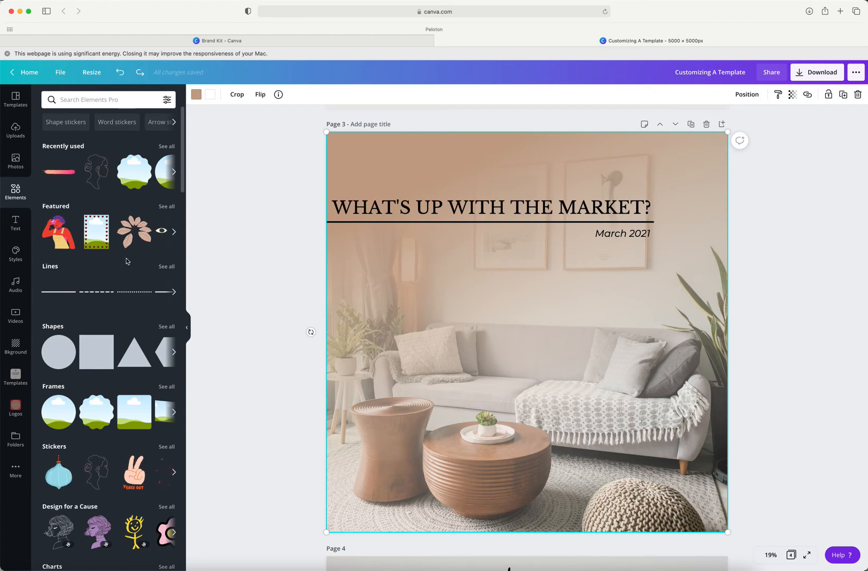
# - Try the change media co. wordmark logo in the lower right of page 3, and delete it
pyautogui.scroll(-3, 282, 265)
pyautogui.scroll(3, 282, 265)
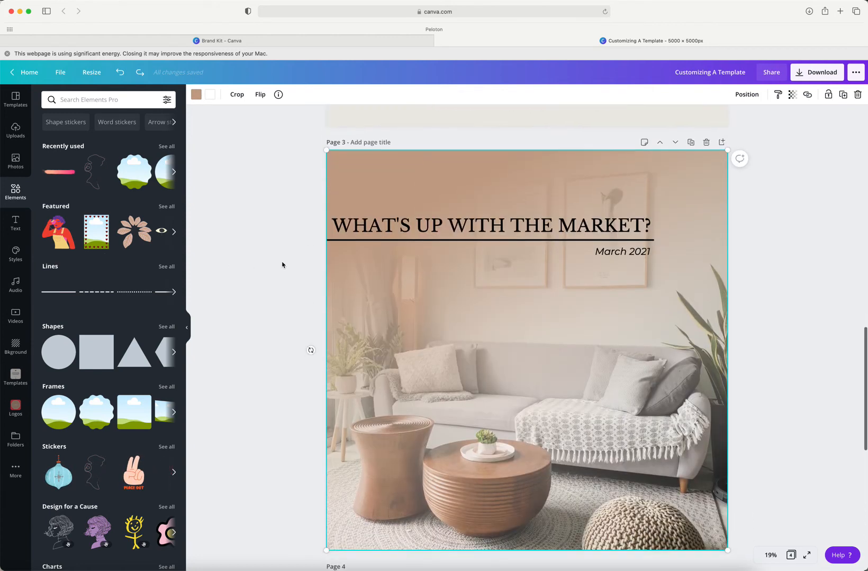
pyautogui.scroll(-1, 283, 265)
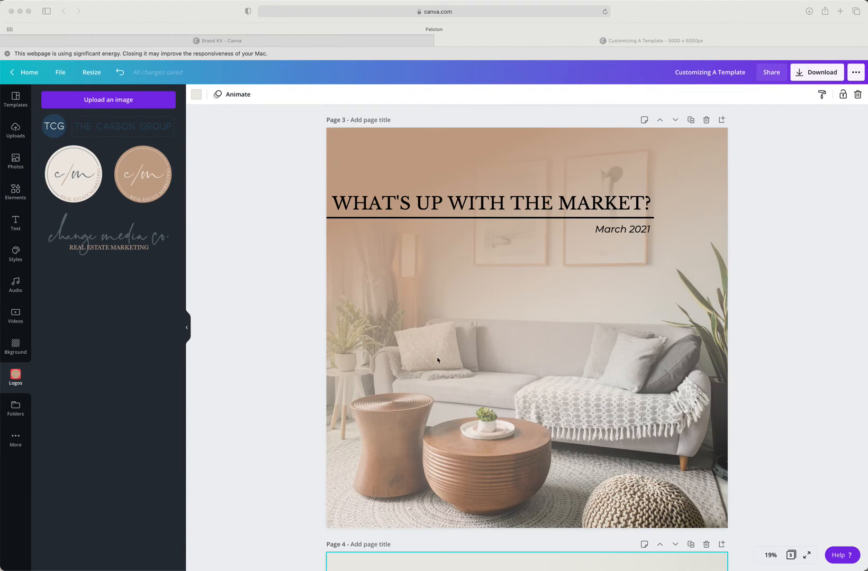
pyautogui.scroll(-1, 437, 360)
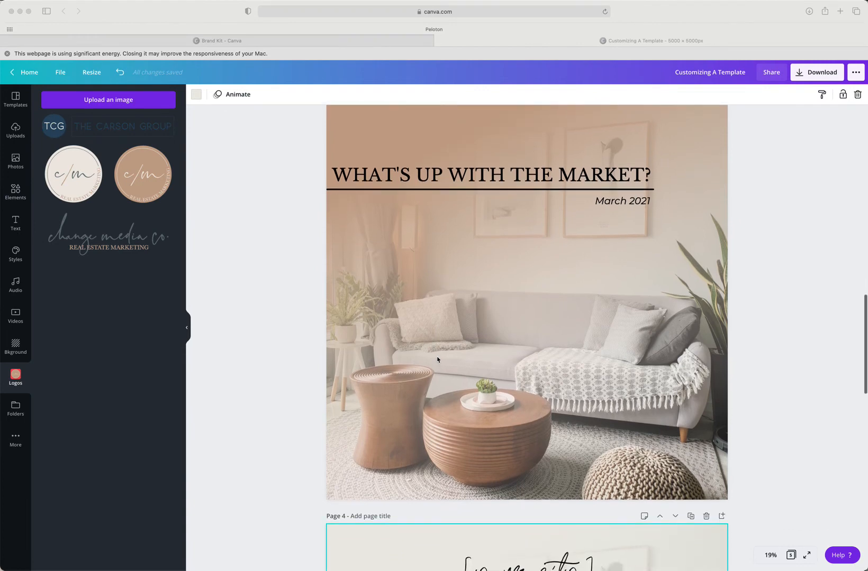
pyautogui.scroll(1, 437, 358)
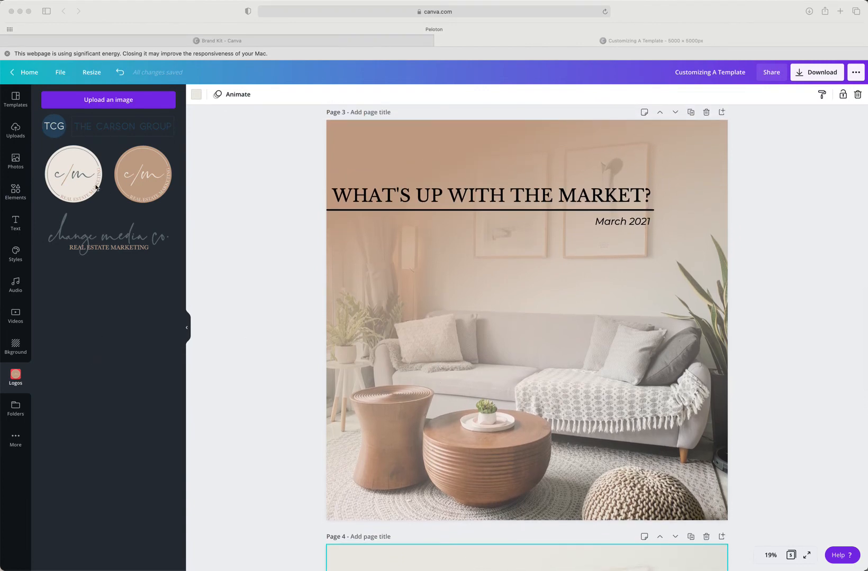
pyautogui.click(97, 244)
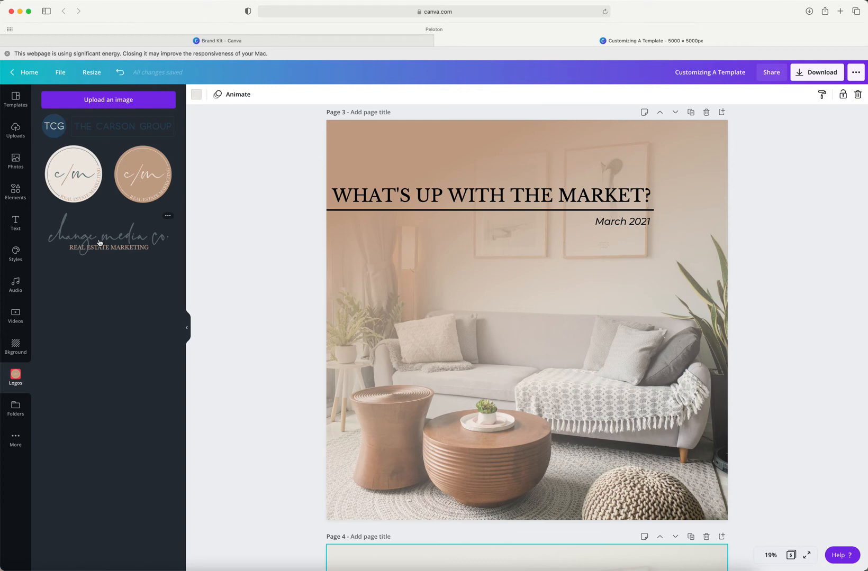
pyautogui.scroll(-2, 324, 291)
pyautogui.scroll(2, 323, 291)
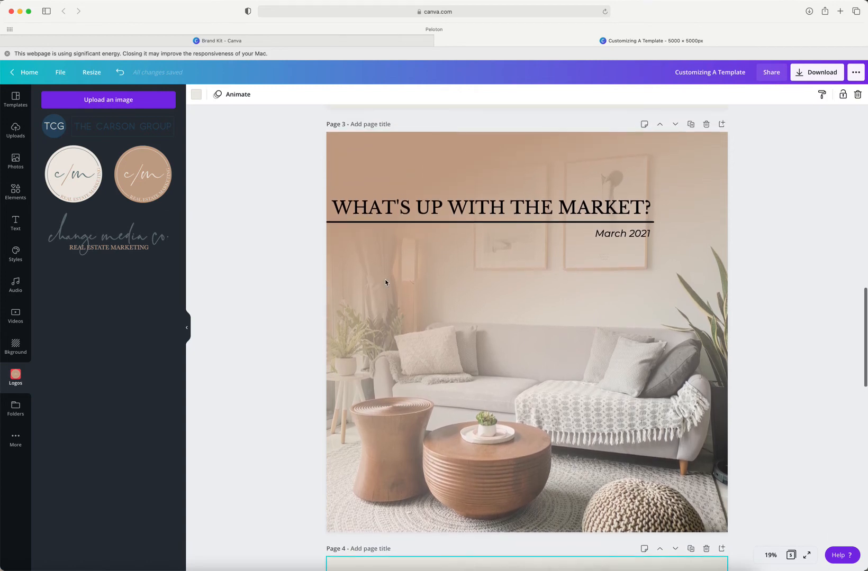
pyautogui.click(385, 283)
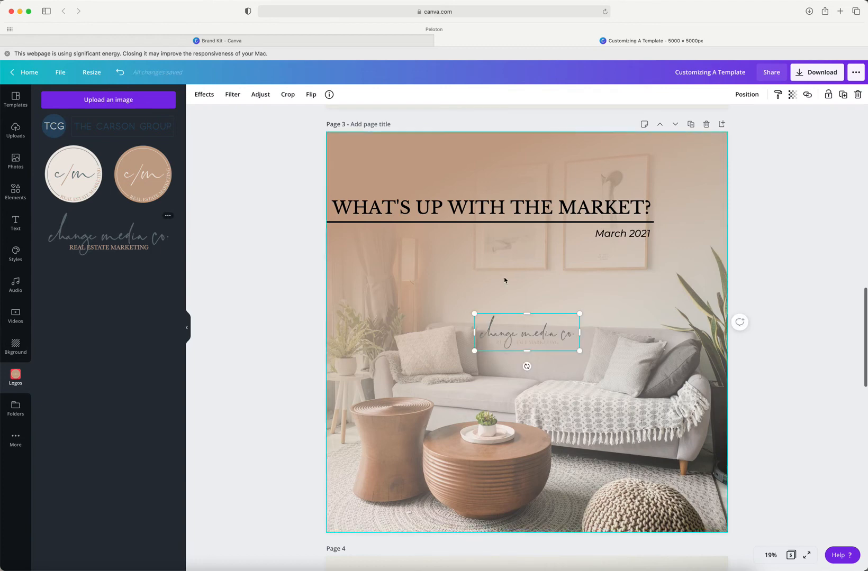
pyautogui.moveTo(532, 330); pyautogui.dragTo(491, 263)
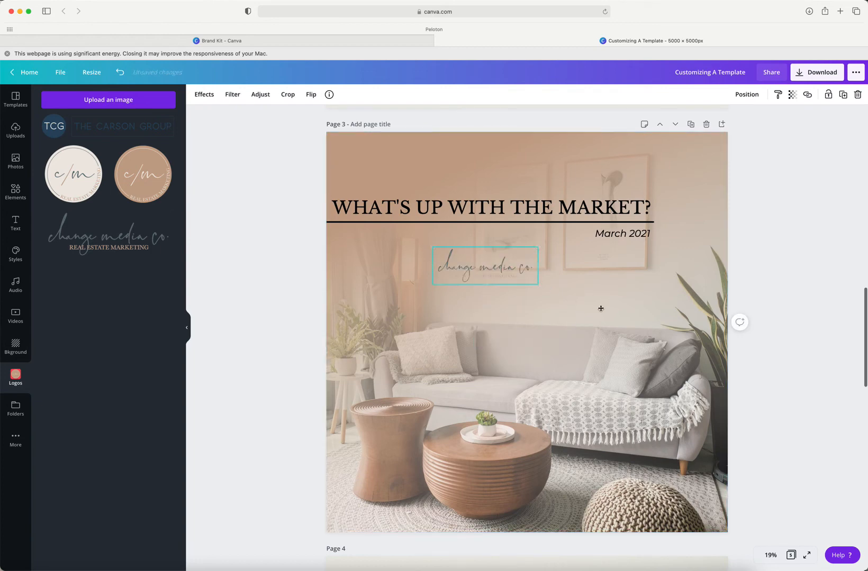
pyautogui.moveTo(639, 472); pyautogui.dragTo(645, 481)
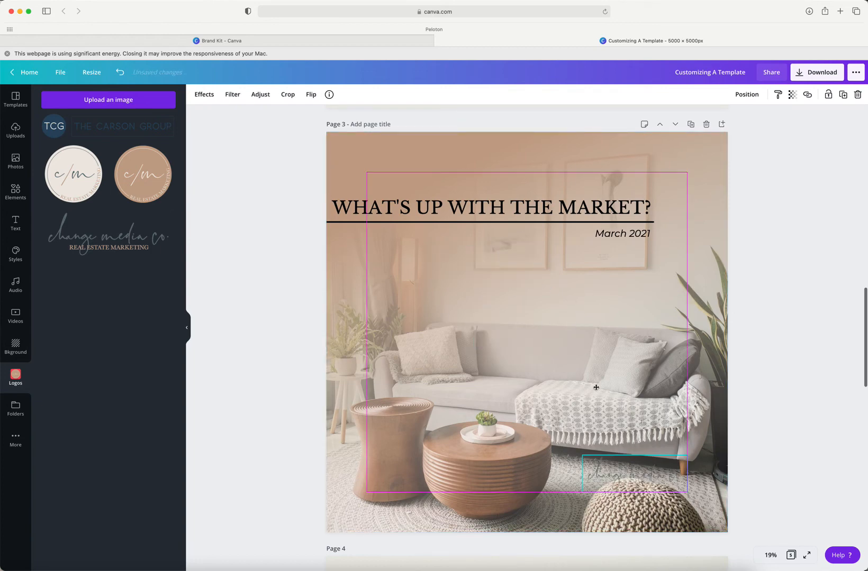
pyautogui.press('Delete')
# - Add the light circular c/m logo to page 3, shrink it and place it in the page's bottom-right corner
pyautogui.click(85, 168)
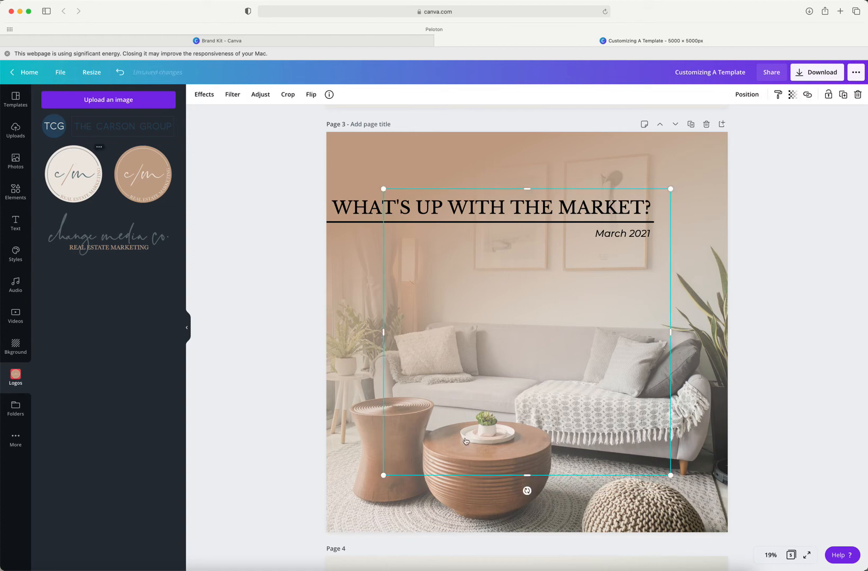
pyautogui.moveTo(388, 194); pyautogui.dragTo(688, 487)
pyautogui.moveTo(654, 461); pyautogui.dragTo(690, 497)
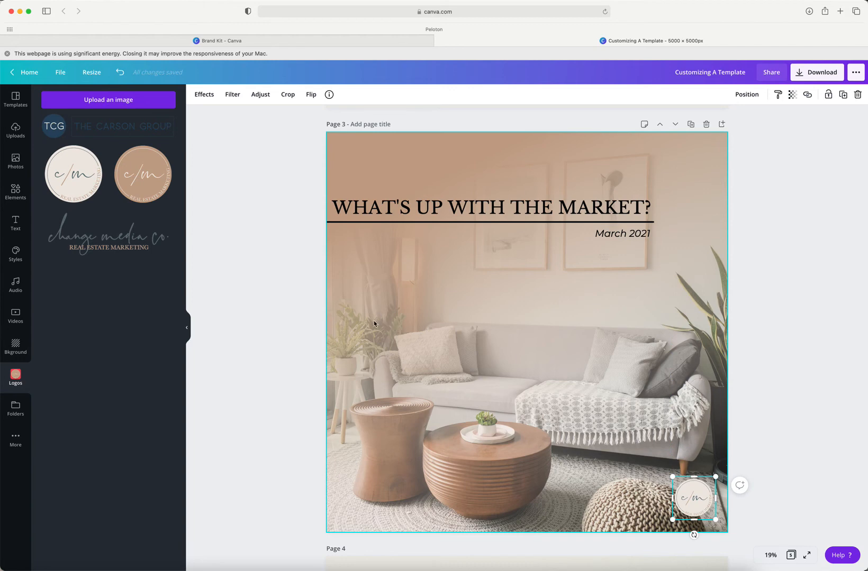
pyautogui.click(312, 315)
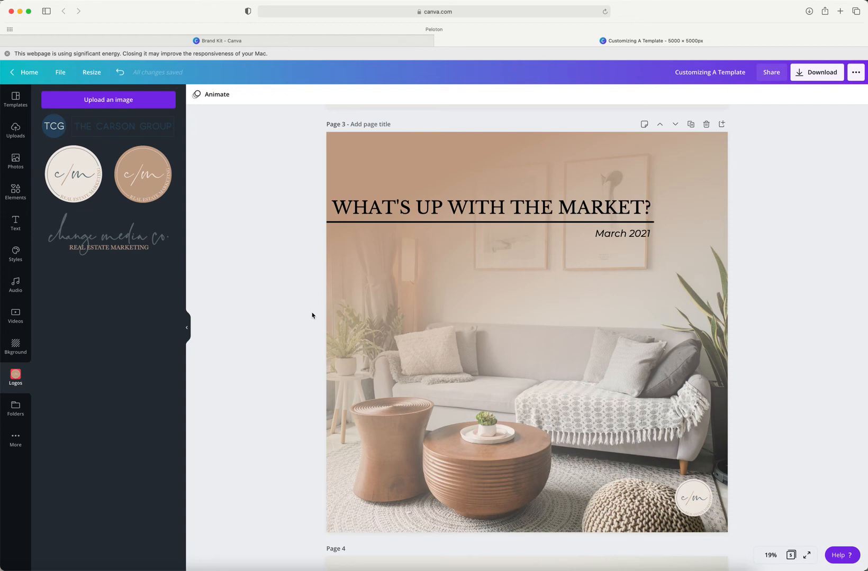
# - Compare the customized market-update design on page 3 with the original template on page 4
pyautogui.scroll(-10, 312, 316)
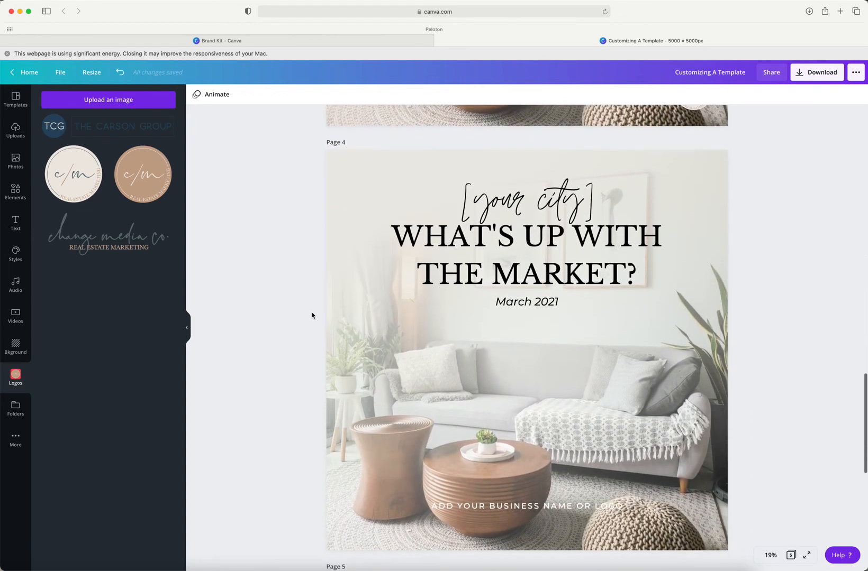
pyautogui.scroll(10, 313, 315)
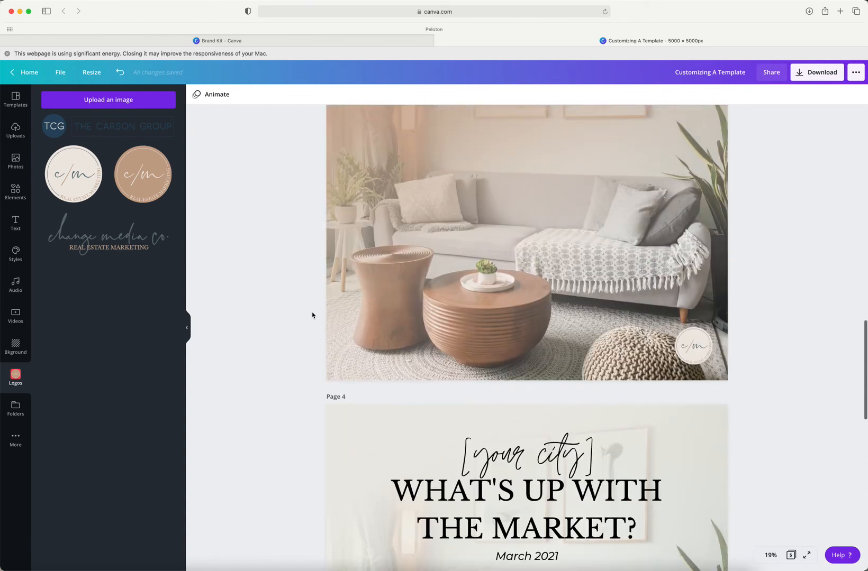
pyautogui.scroll(-10, 312, 316)
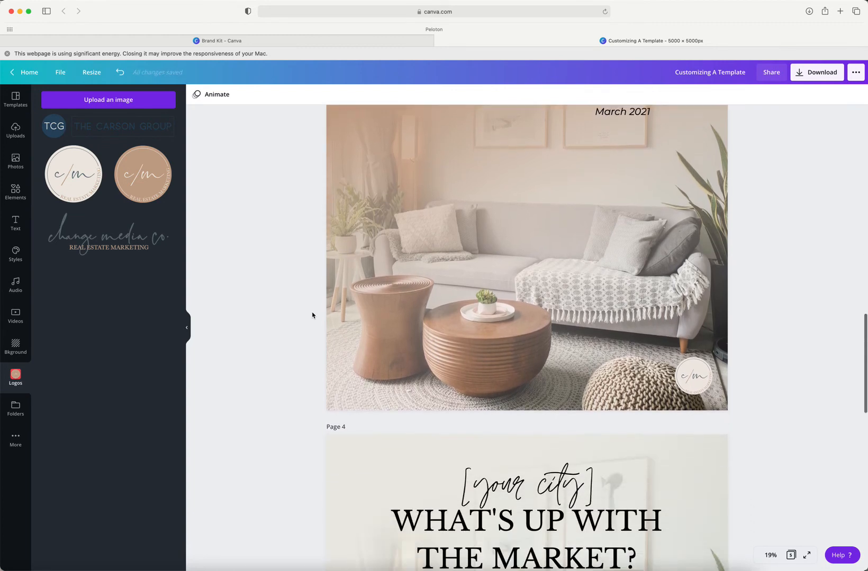
pyautogui.scroll(-2, 313, 315)
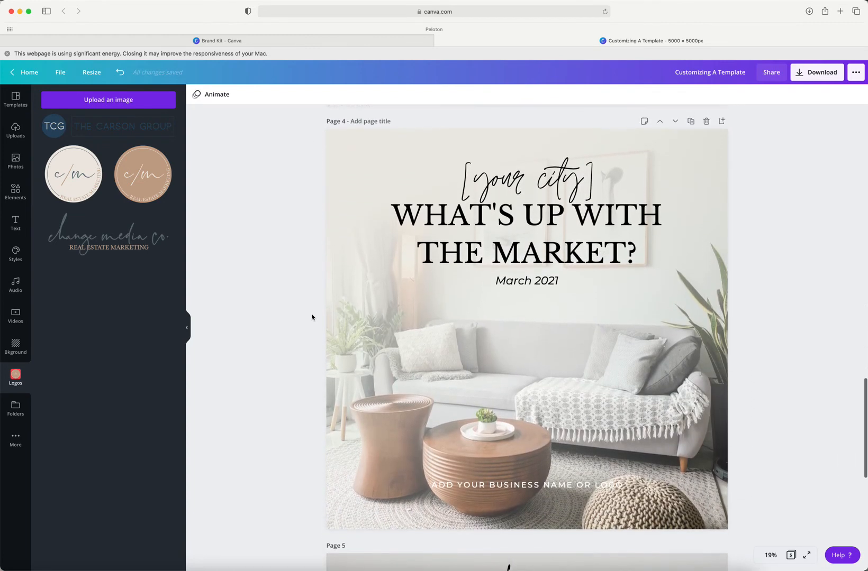
pyautogui.scroll(1, 313, 316)
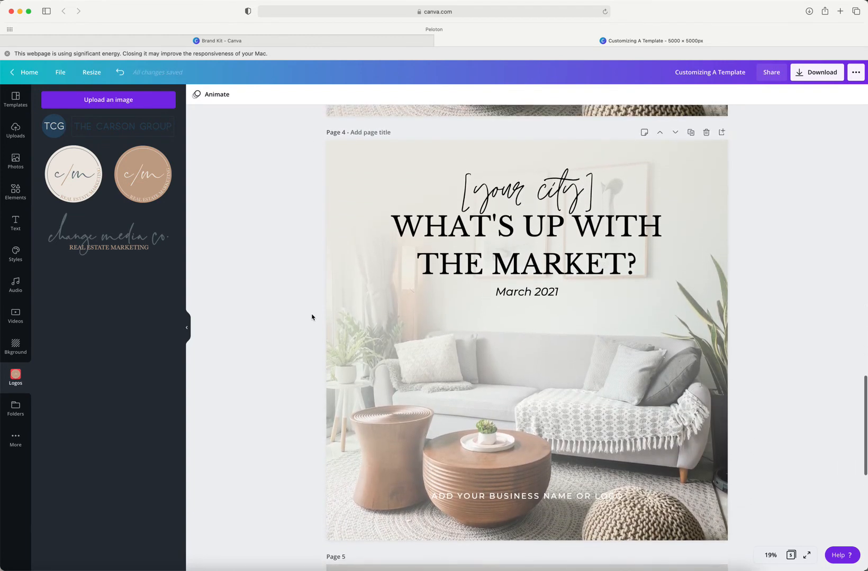
pyautogui.scroll(10, 311, 317)
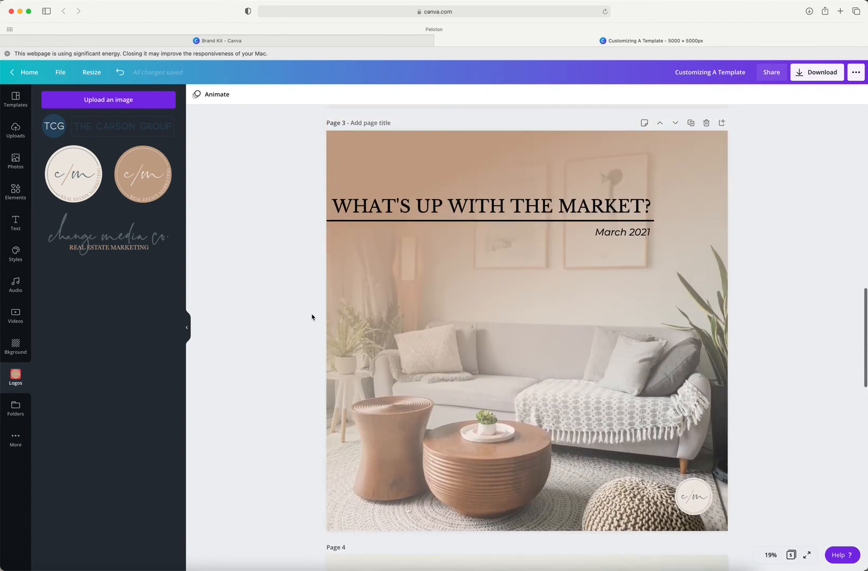
pyautogui.scroll(-10, 311, 317)
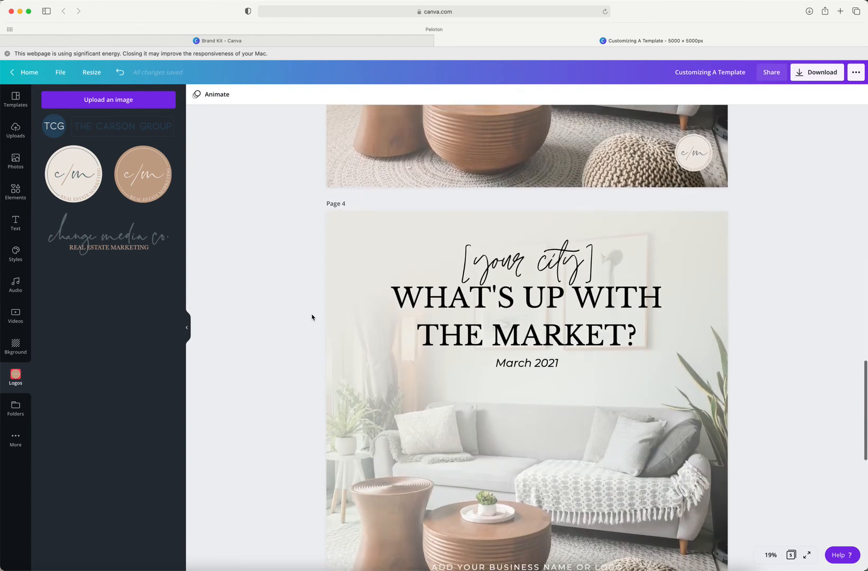
pyautogui.scroll(2, 297, 356)
pyautogui.scroll(2, 297, 357)
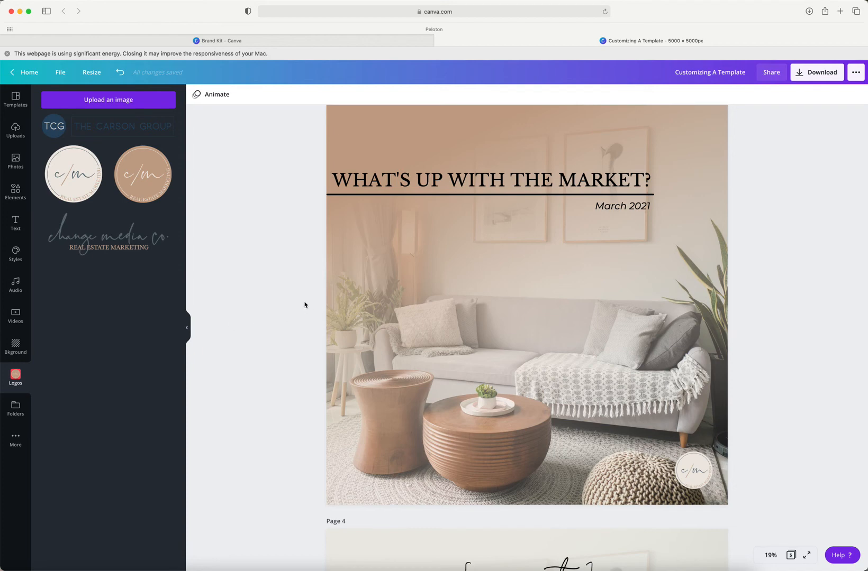
pyautogui.scroll(4, 304, 305)
pyautogui.scroll(-3, 305, 305)
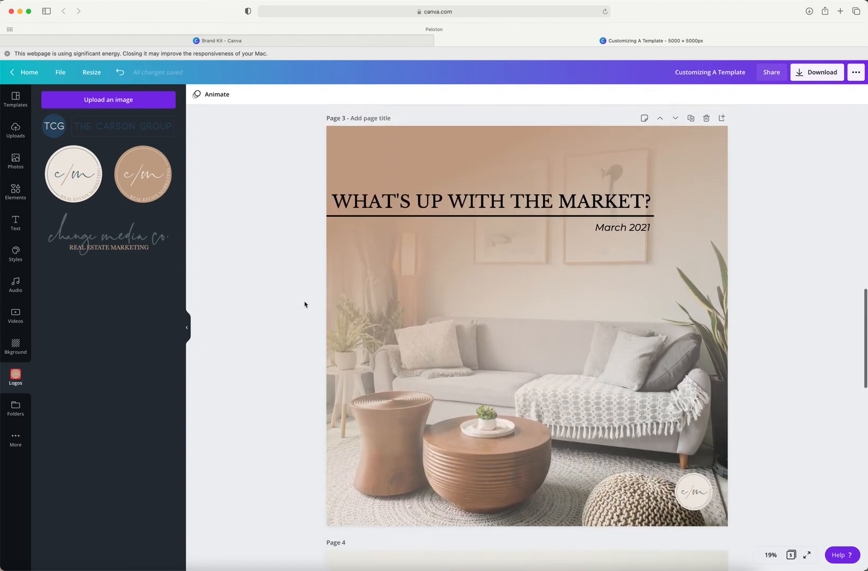
pyautogui.scroll(1, 305, 305)
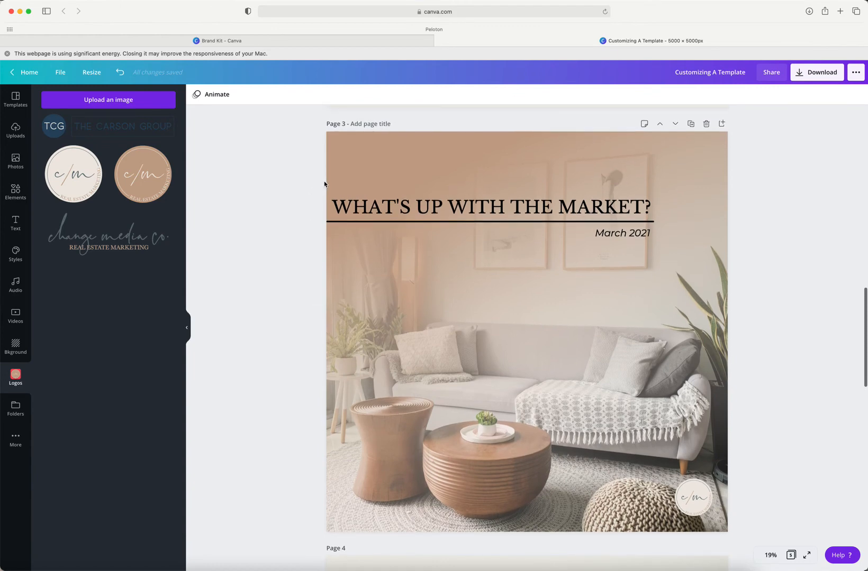
pyautogui.scroll(-1, 324, 181)
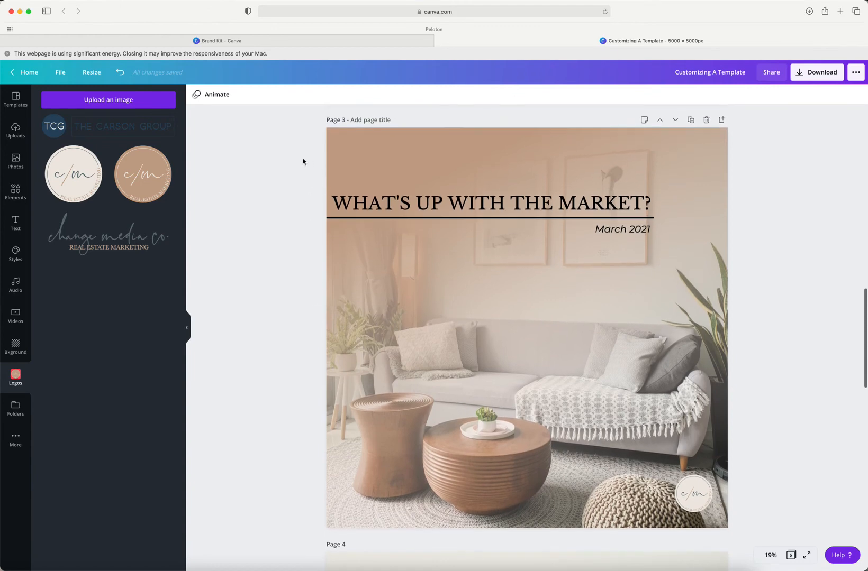
# - Preview the Block and Fade page animations on page 3 and apply Breathe
pyautogui.click(210, 96)
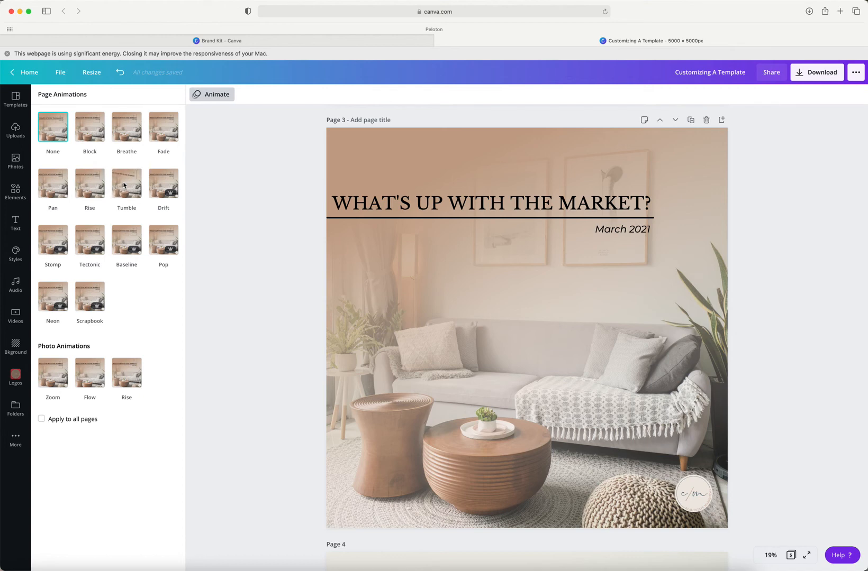
pyautogui.click(87, 133)
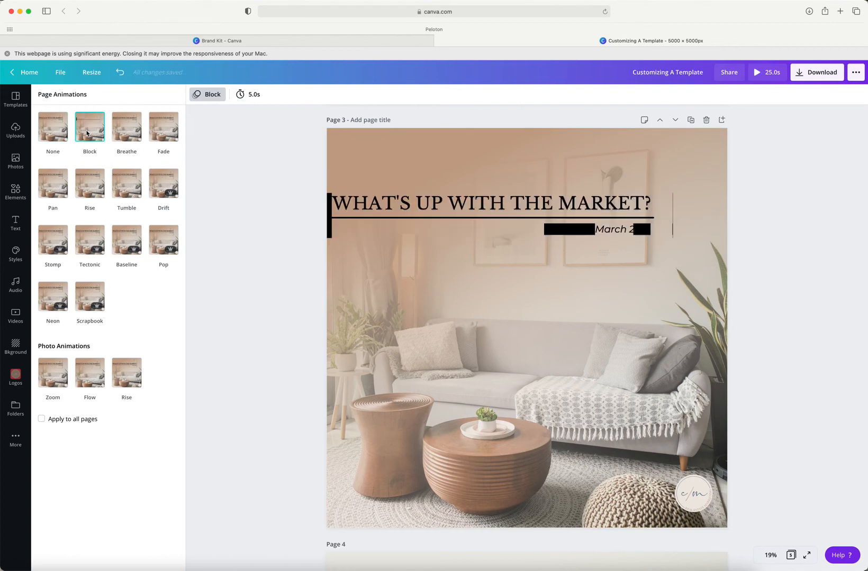
pyautogui.click(163, 137)
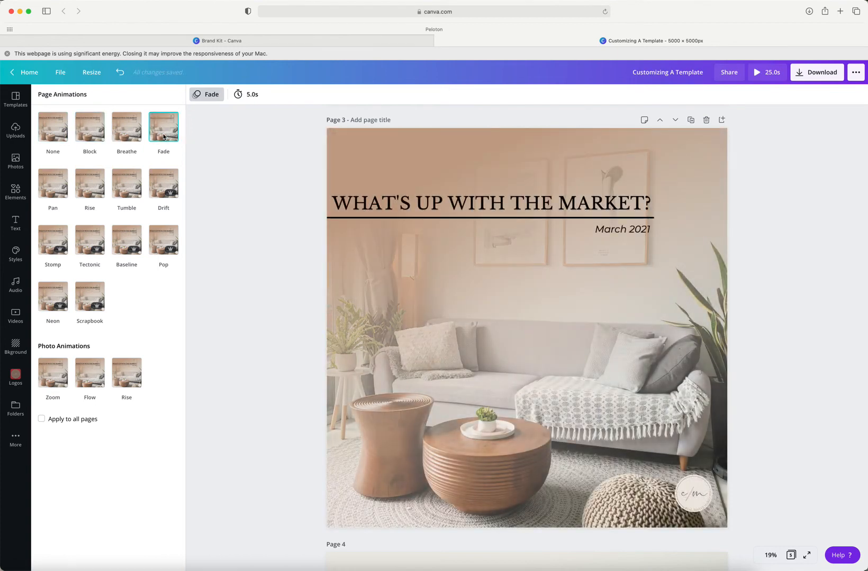
pyautogui.click(131, 136)
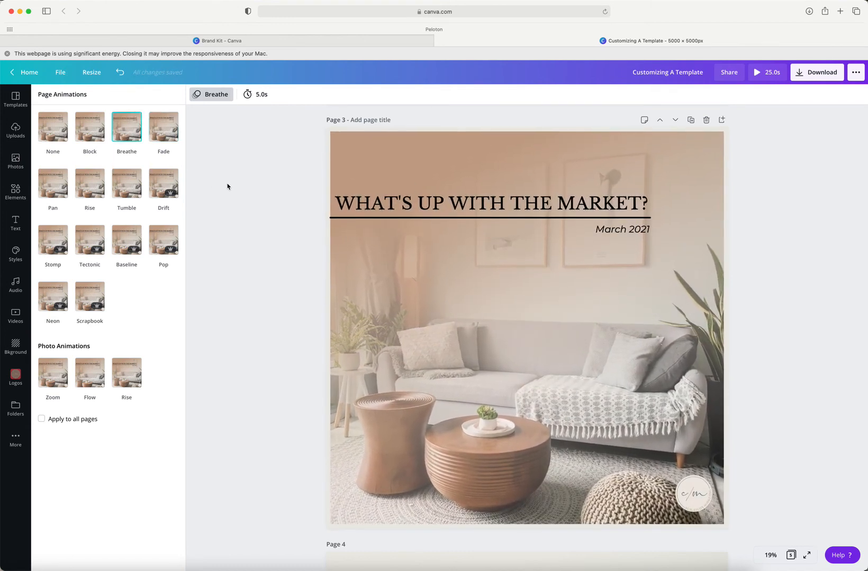
pyautogui.click(286, 272)
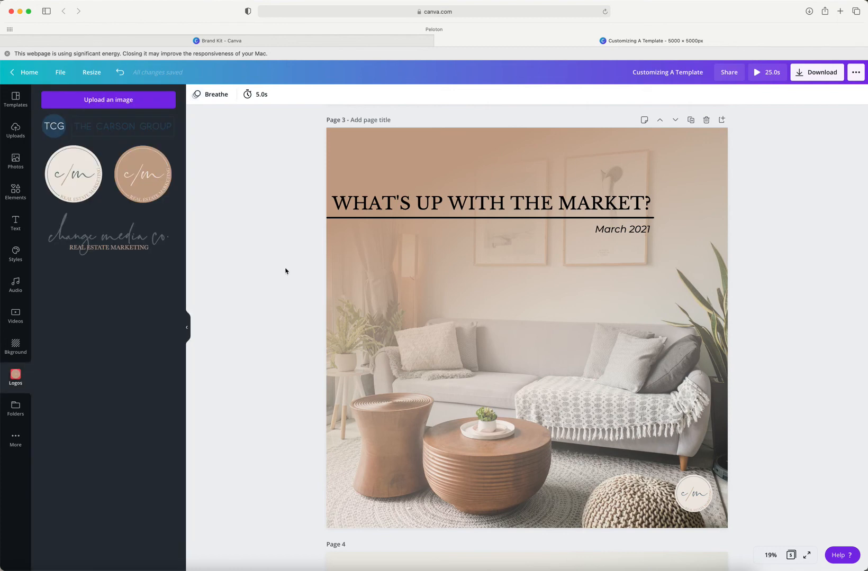
# - Set page 3's timing to 7.5 seconds
pyautogui.click(257, 96)
pyautogui.moveTo(297, 125)
pyautogui.mouseDown()
pyautogui.moveTo(309, 126)
pyautogui.moveTo(300, 127)
pyautogui.mouseUp()
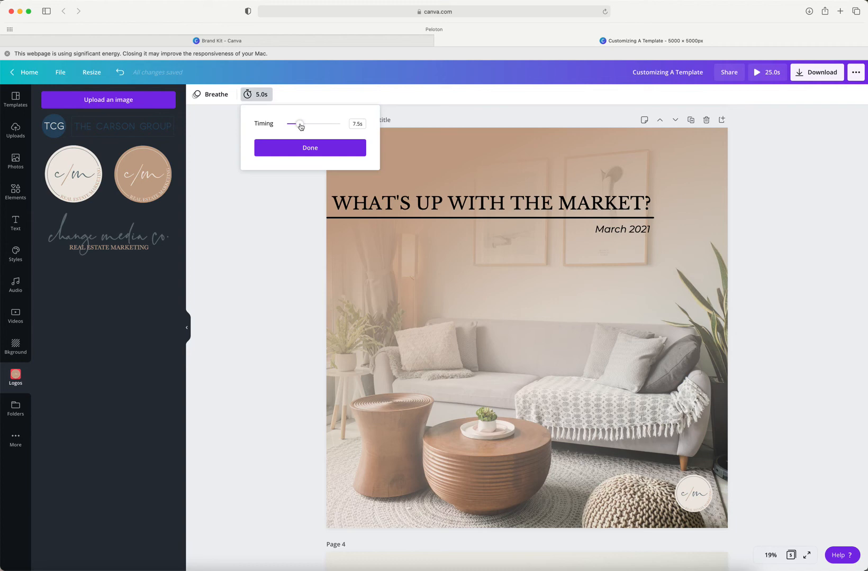
pyautogui.click(311, 151)
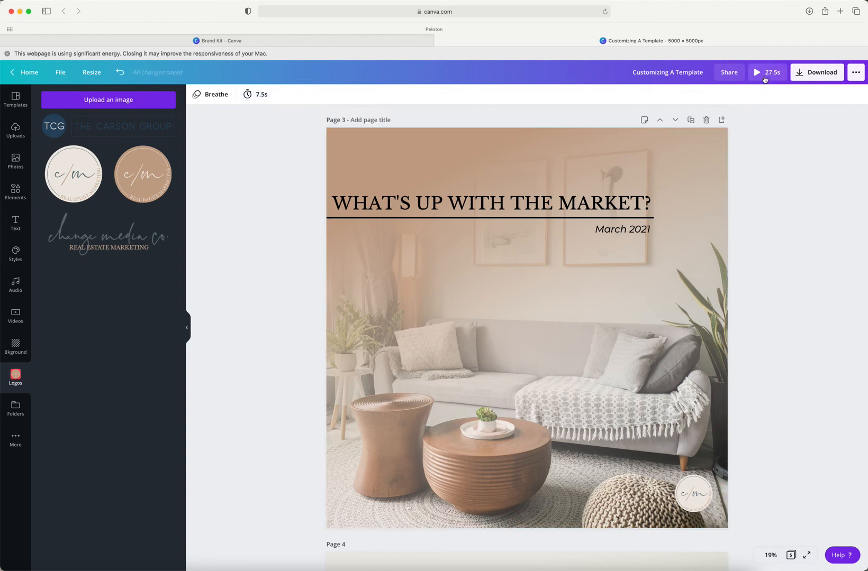
# - Preview the design's animation from the 10-second mark, watch the market-update page play, and close the preview
pyautogui.click(764, 79)
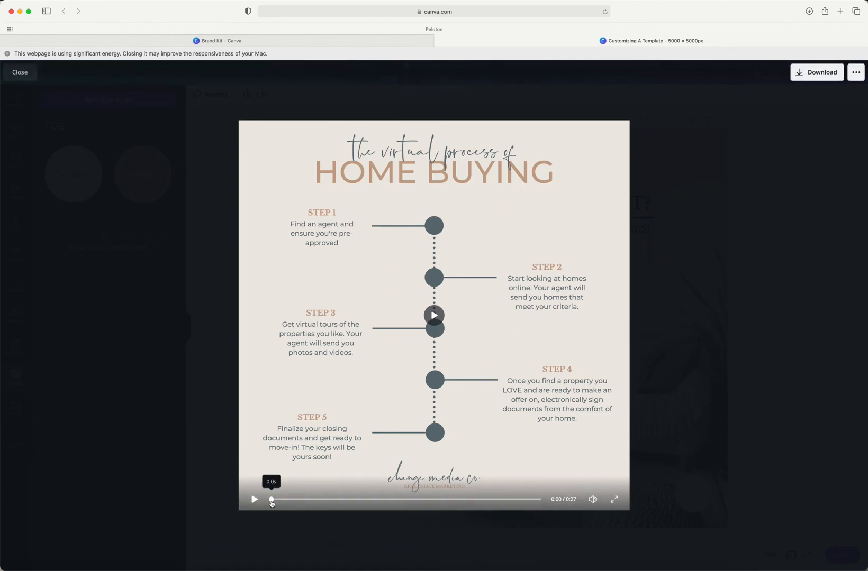
pyautogui.moveTo(271, 500); pyautogui.dragTo(368, 507)
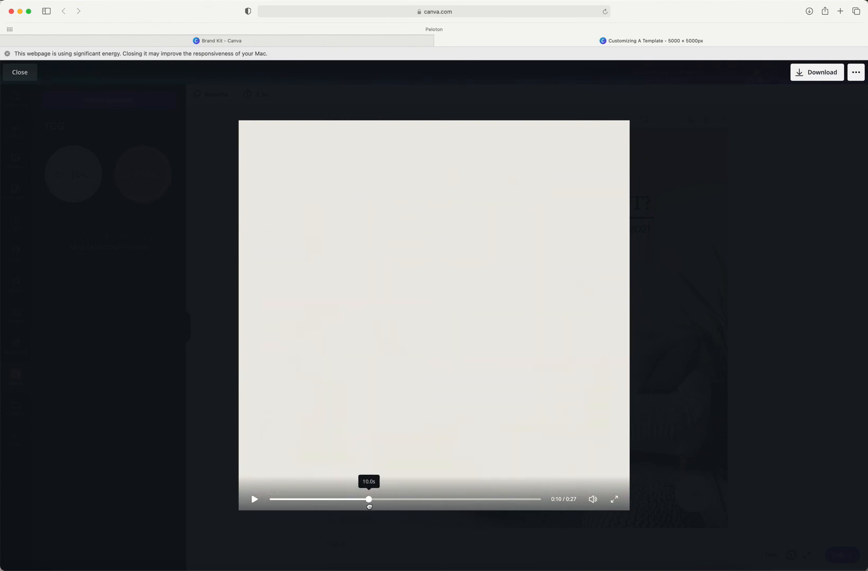
pyautogui.click(253, 503)
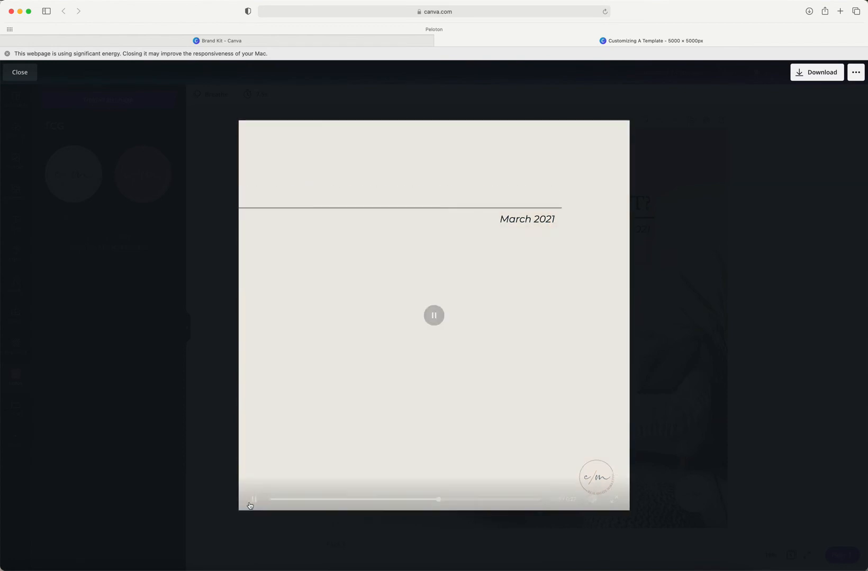
pyautogui.click(253, 500)
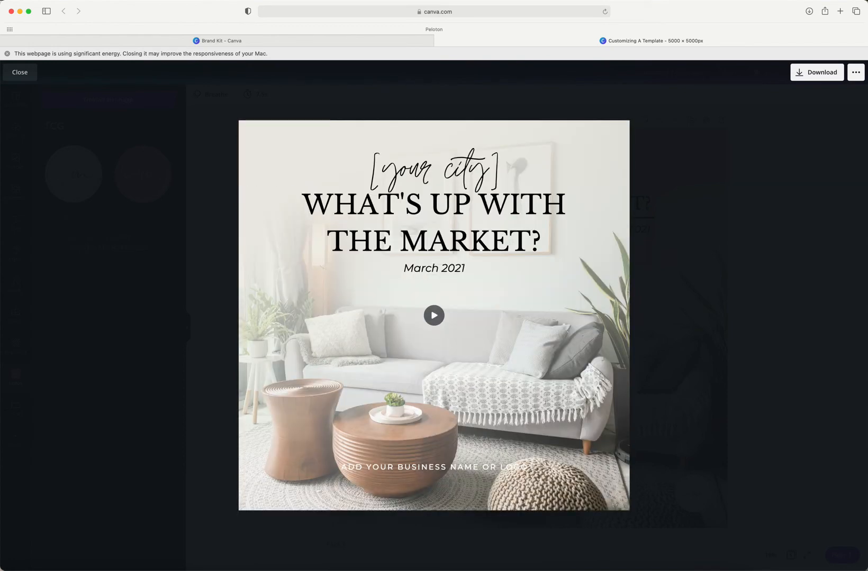
pyautogui.click(21, 74)
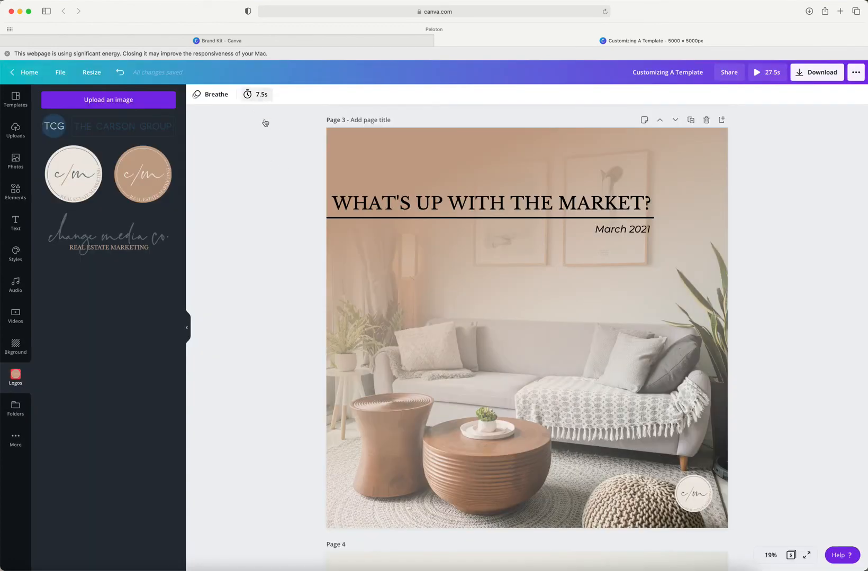
# - Shorten page 3's timing to 2.5 seconds
pyautogui.click(261, 96)
pyautogui.moveTo(296, 124); pyautogui.dragTo(290, 127)
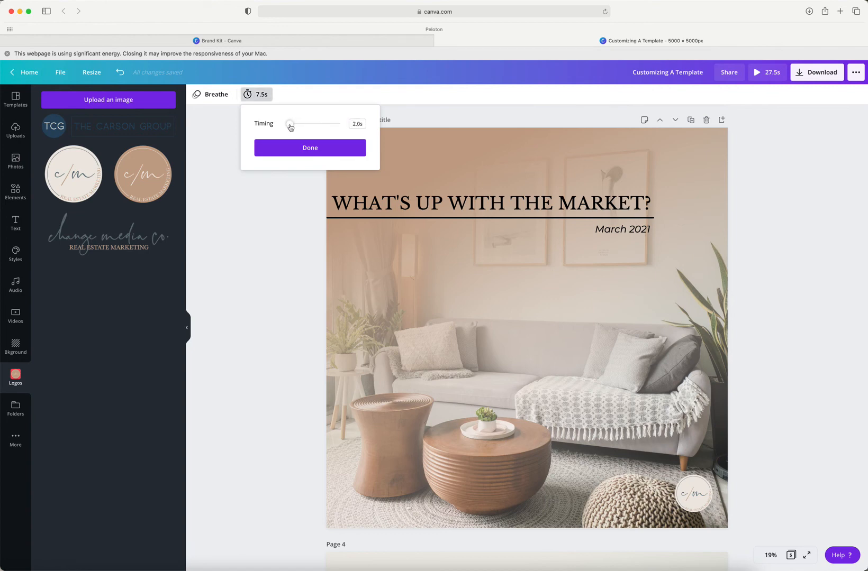
pyautogui.click(306, 148)
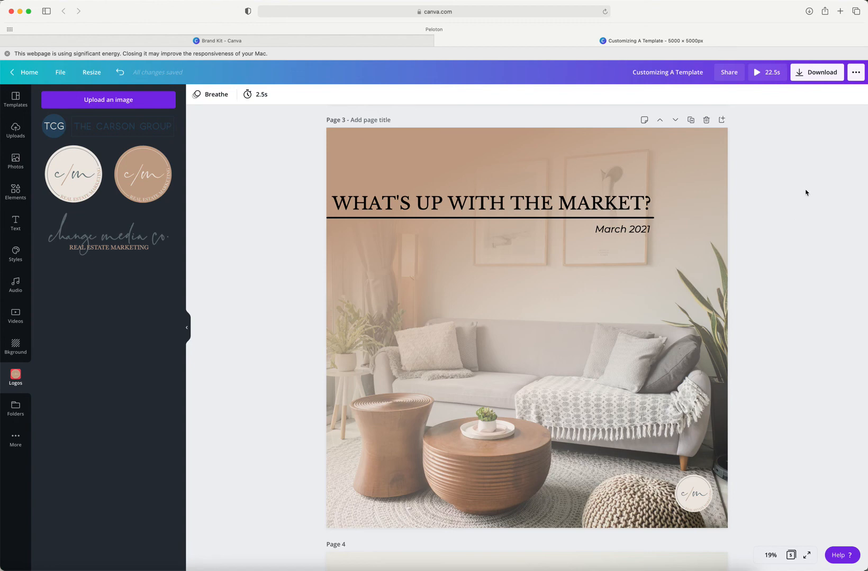
# - Set up a download as MP4 Video containing only page 3
pyautogui.click(816, 79)
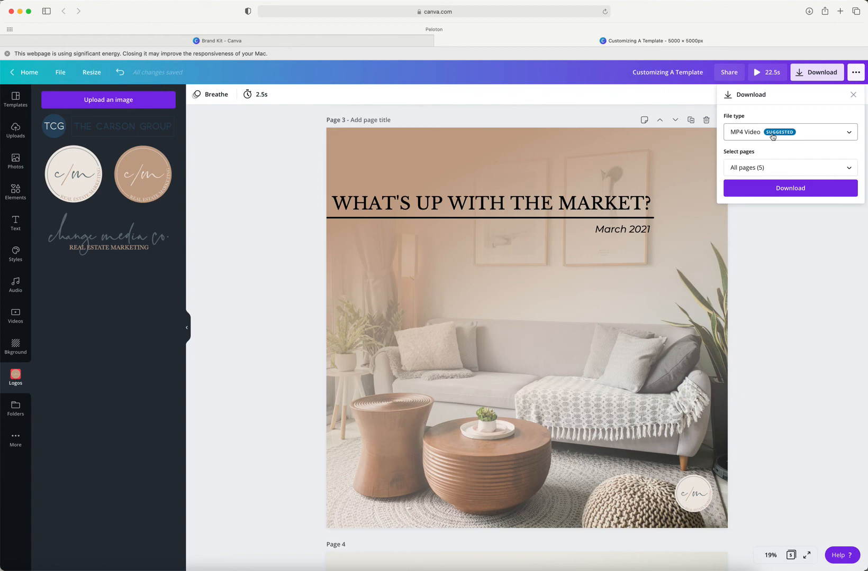
pyautogui.click(773, 137)
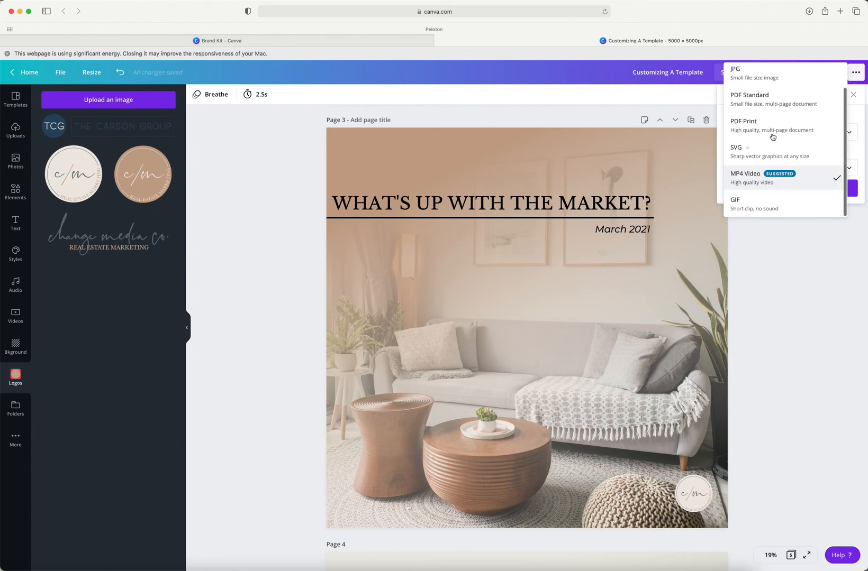
pyautogui.click(771, 183)
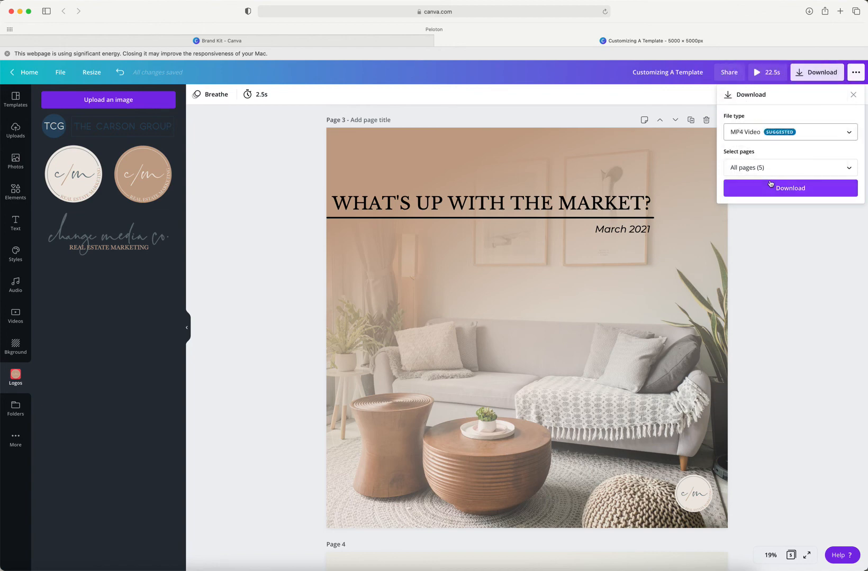
pyautogui.click(755, 169)
pyautogui.scroll(-2, 802, 284)
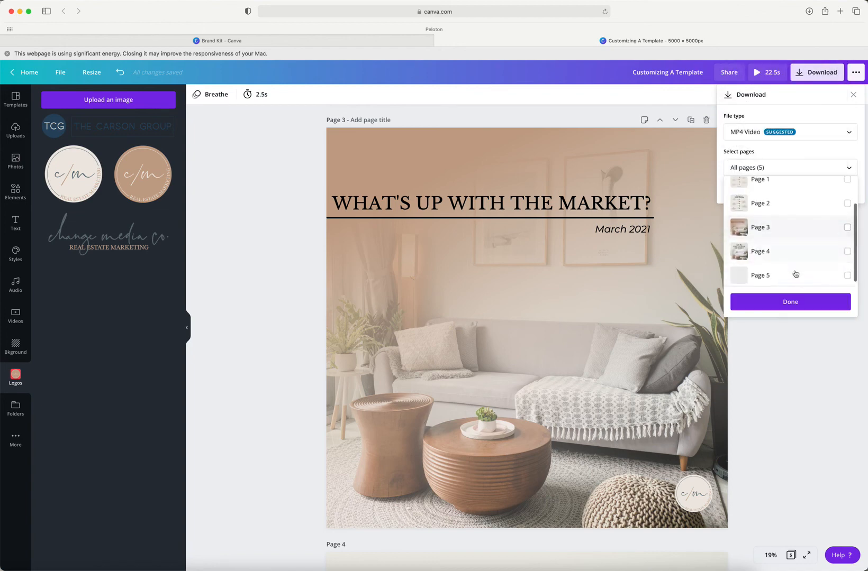
pyautogui.click(762, 223)
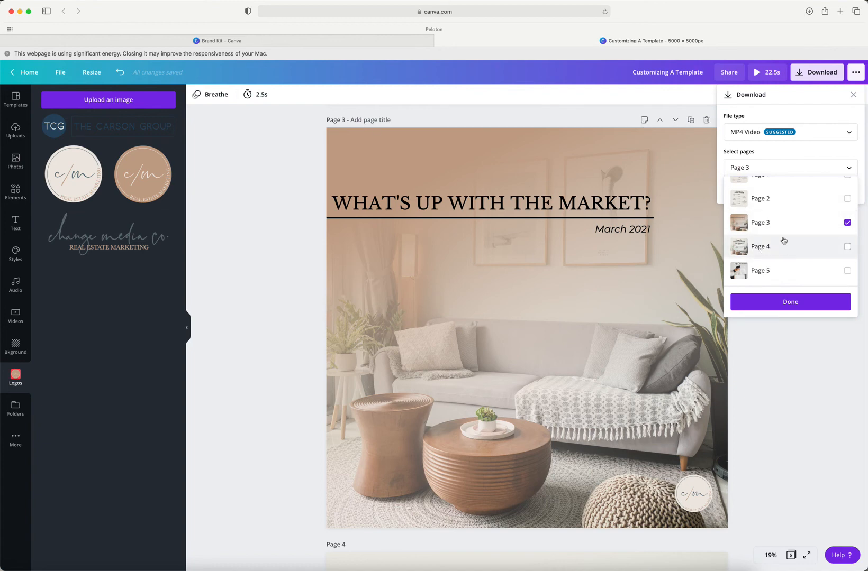
pyautogui.click(796, 302)
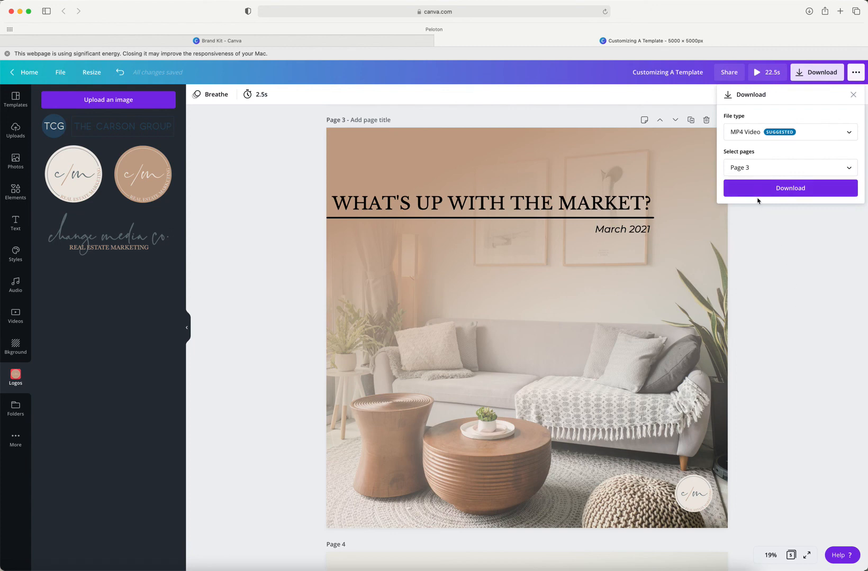
# - Change the download file type to PNG and select only page 1, the home-buying graphic, instead of page 3
pyautogui.scroll(-1, 775, 224)
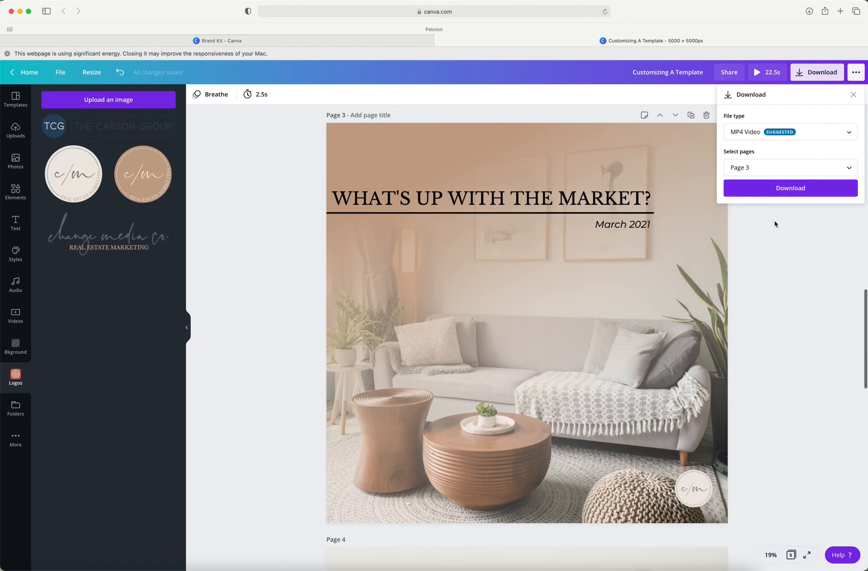
pyautogui.scroll(15, 655, 188)
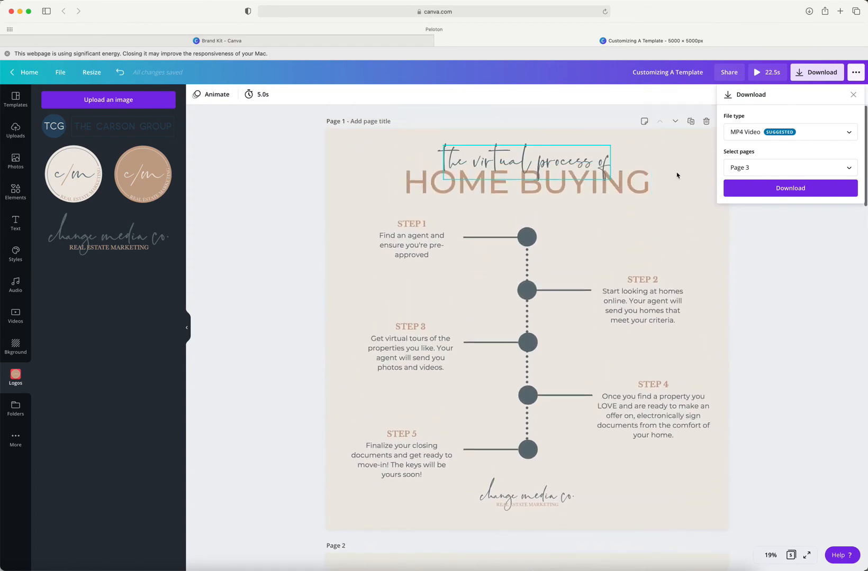
pyautogui.click(761, 133)
pyautogui.scroll(2, 756, 117)
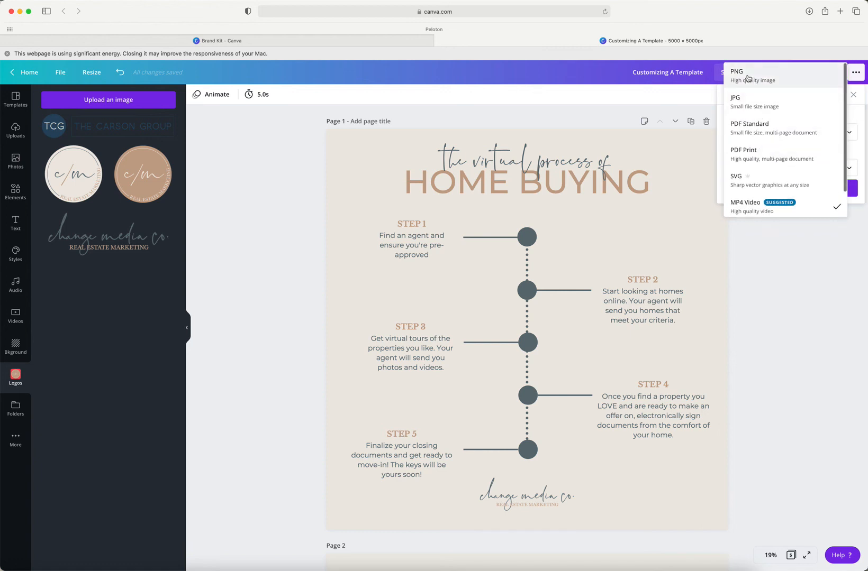
pyautogui.click(748, 78)
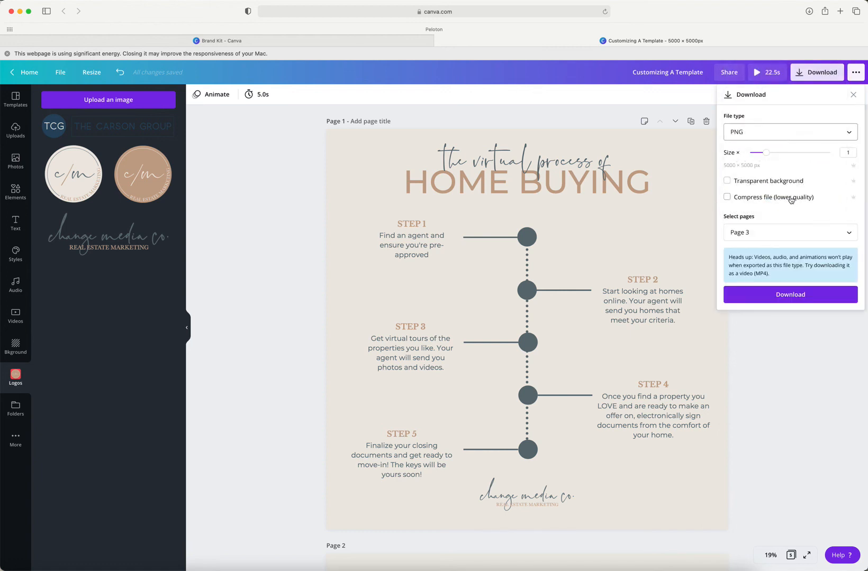
pyautogui.click(770, 232)
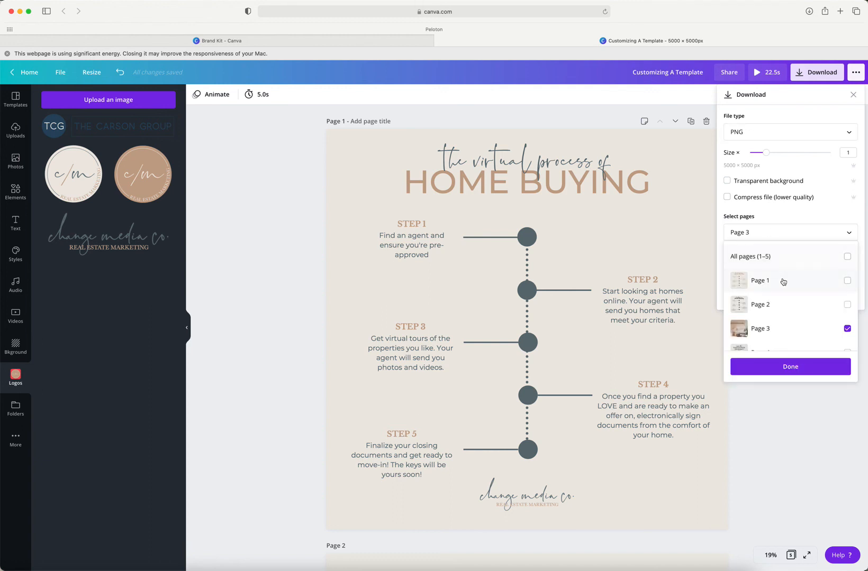
pyautogui.click(784, 282)
pyautogui.click(846, 329)
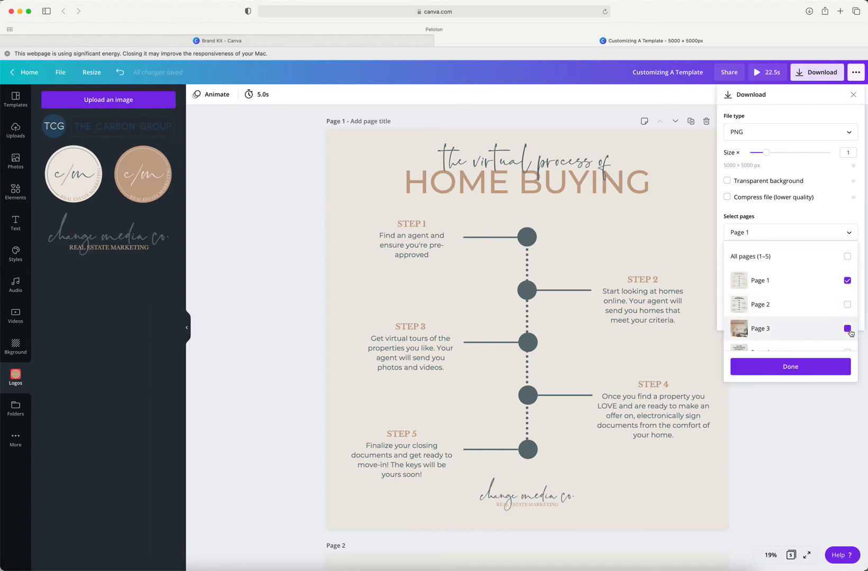
pyautogui.click(829, 366)
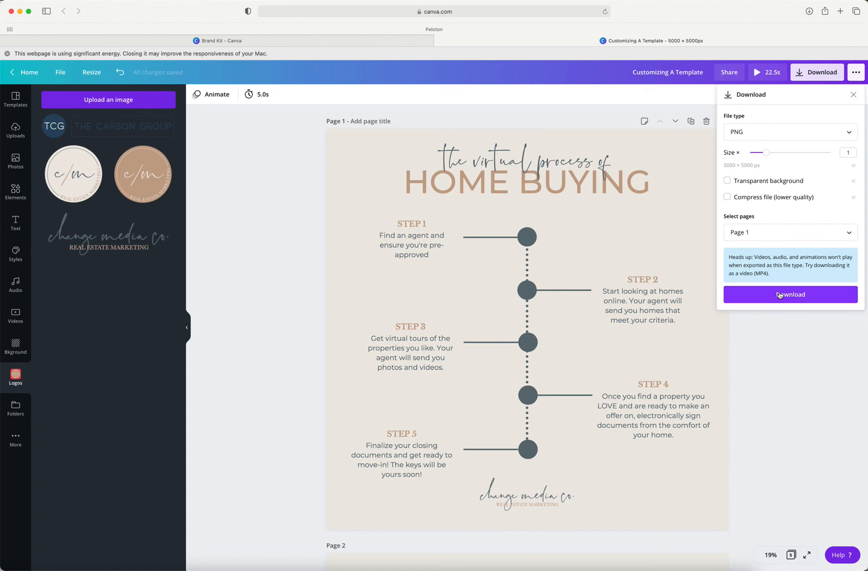
# - Select all five pages for the PNG download and dismiss the download settings
pyautogui.click(759, 236)
pyautogui.click(758, 257)
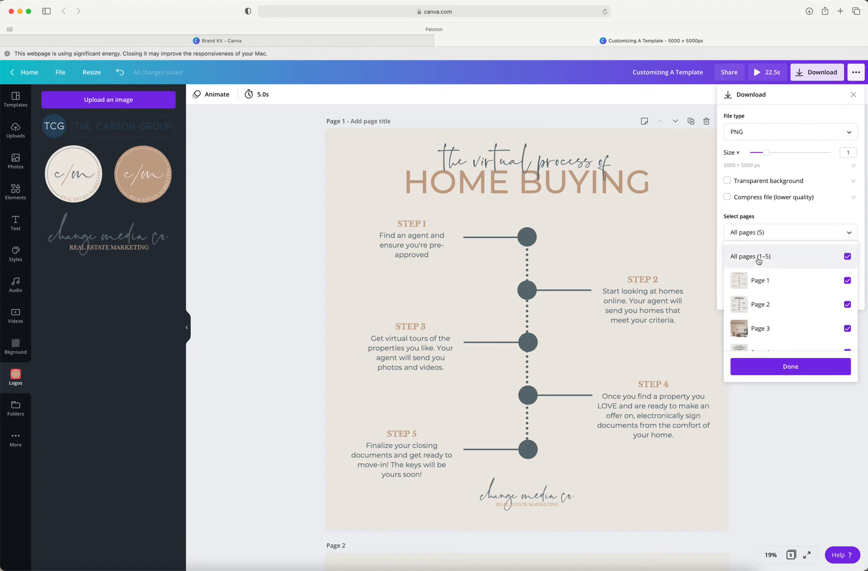
pyautogui.click(779, 219)
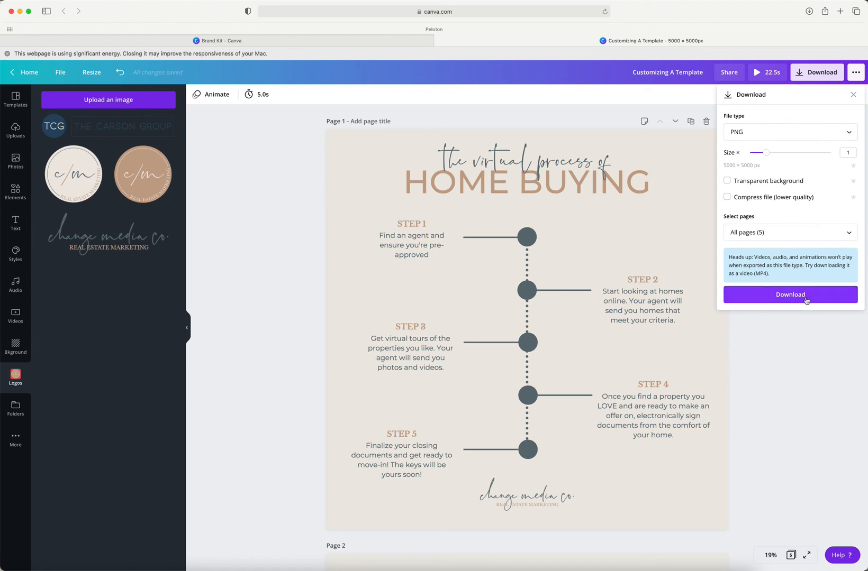
pyautogui.click(790, 330)
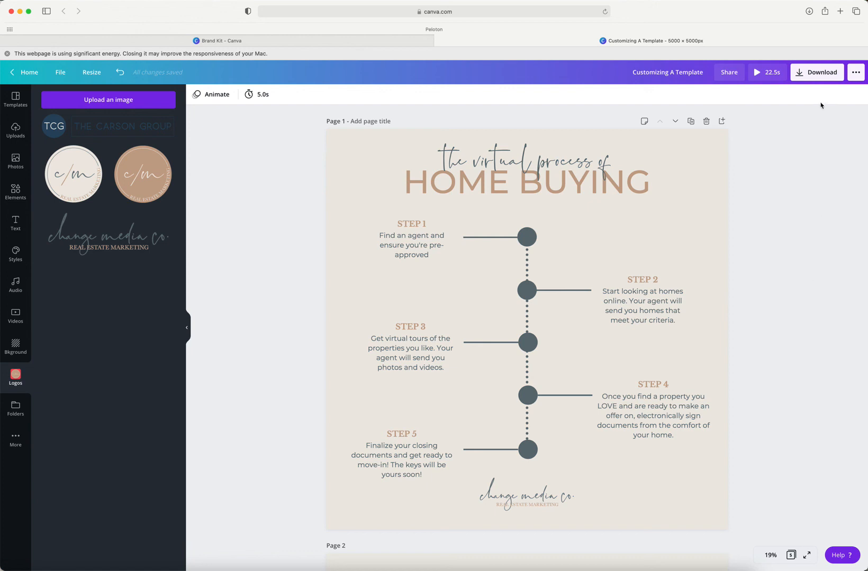
# - Review the available download file types, trying JPG, and close the download settings without downloading
pyautogui.click(807, 77)
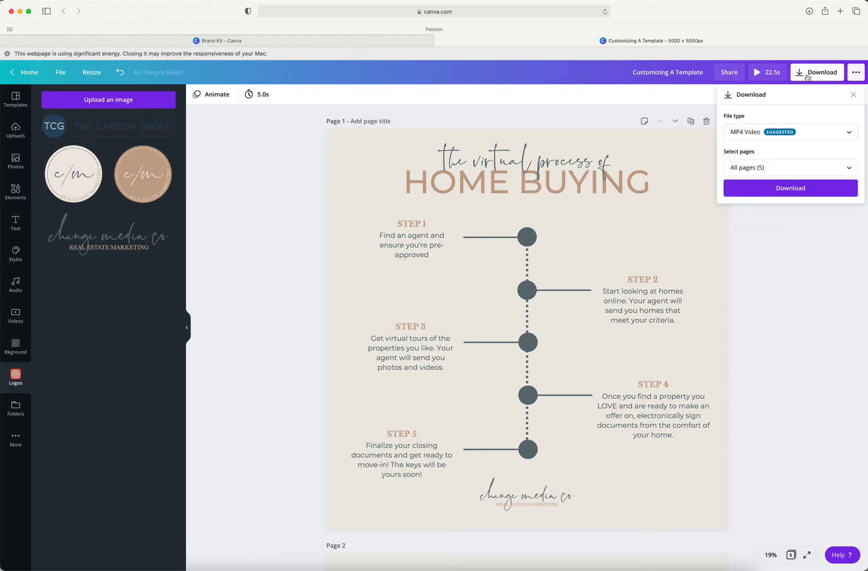
pyautogui.click(779, 136)
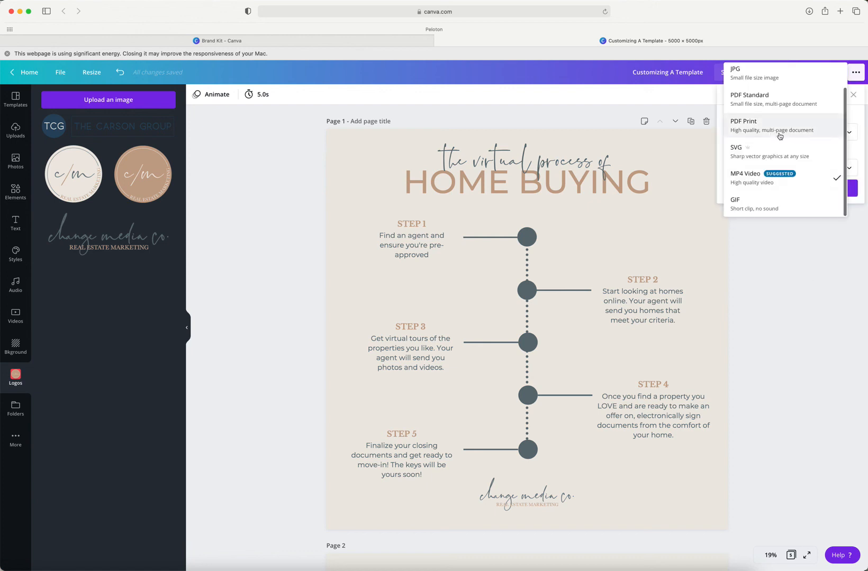
pyautogui.scroll(2, 777, 183)
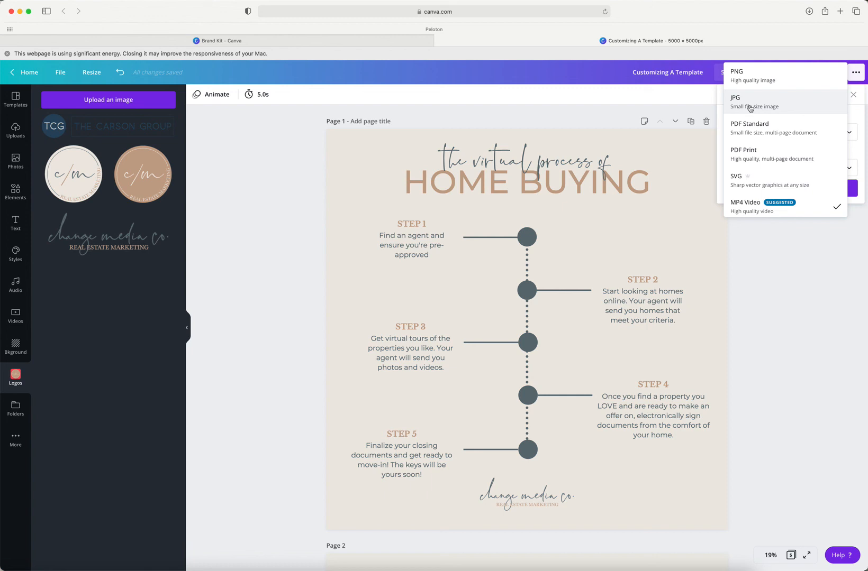
pyautogui.click(750, 108)
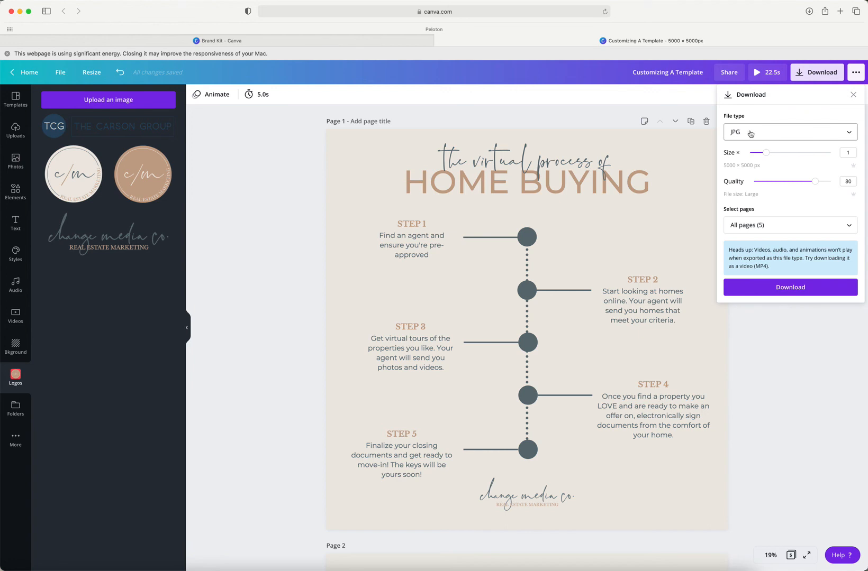
pyautogui.click(751, 134)
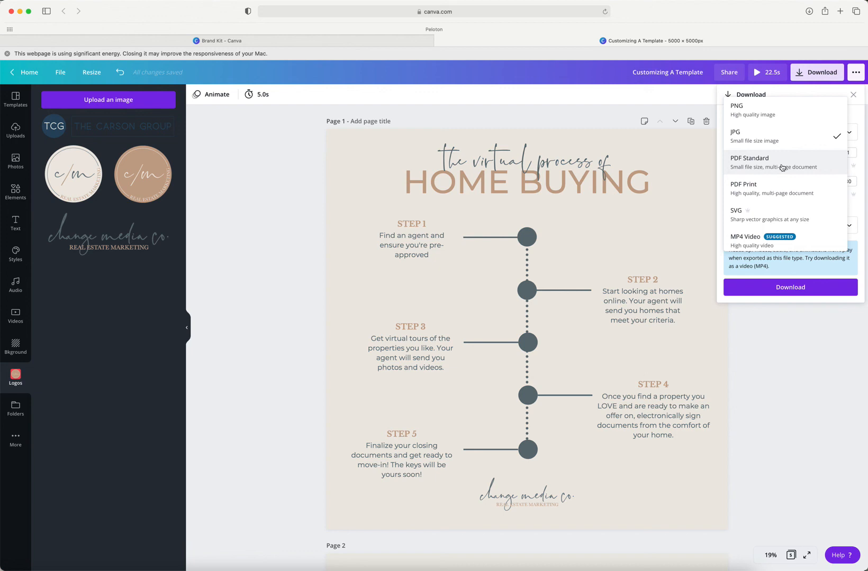
pyautogui.scroll(-1, 778, 180)
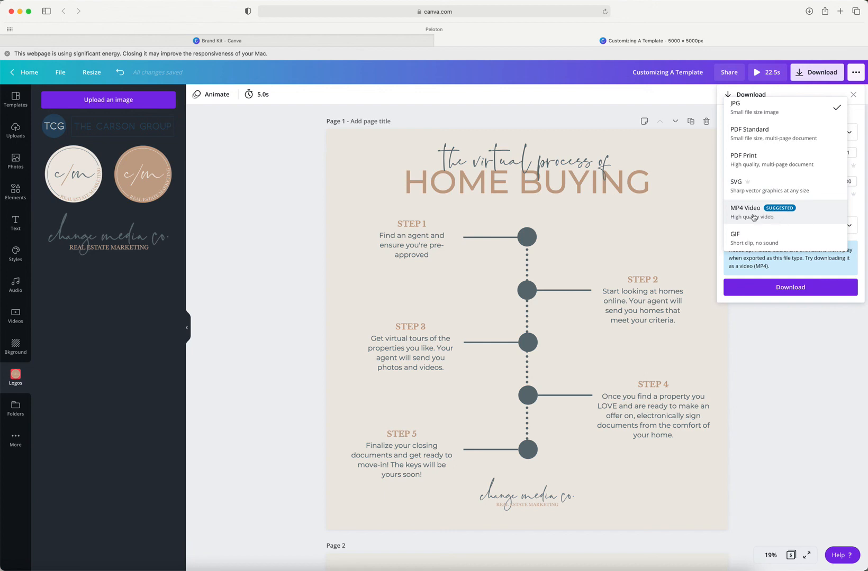
pyautogui.click(857, 207)
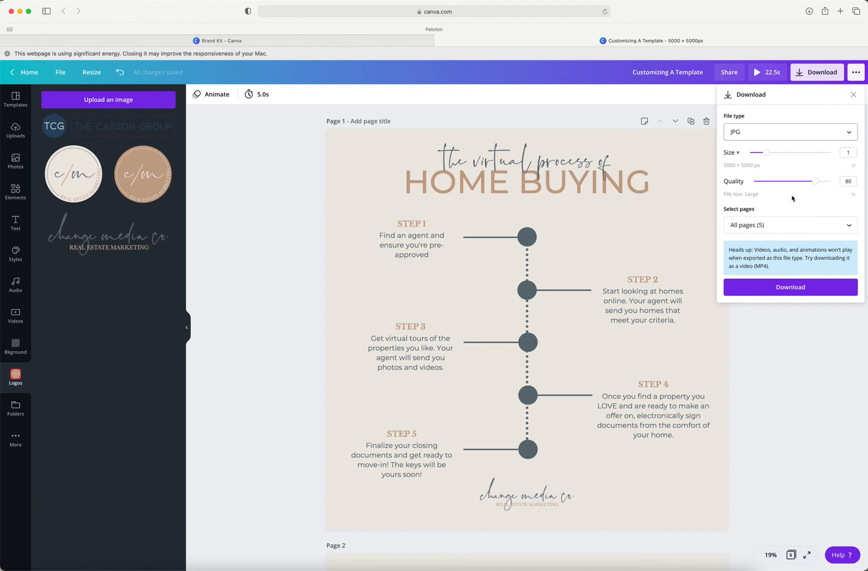
pyautogui.click(853, 94)
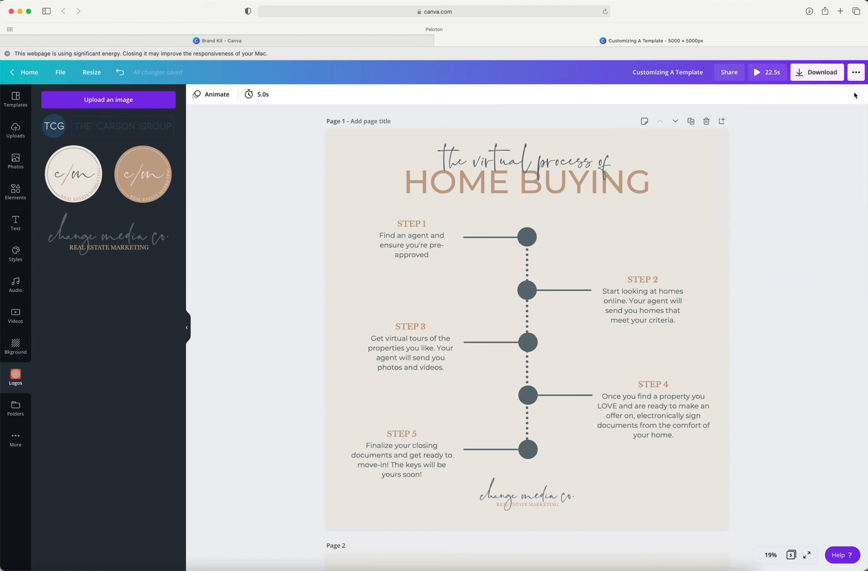
# - On page 5, try the phone, pasta and snow-scene stock photos as the background, and finish with the city skyline at dusk
pyautogui.scroll(-2, 821, 170)
pyautogui.scroll(-5, 821, 171)
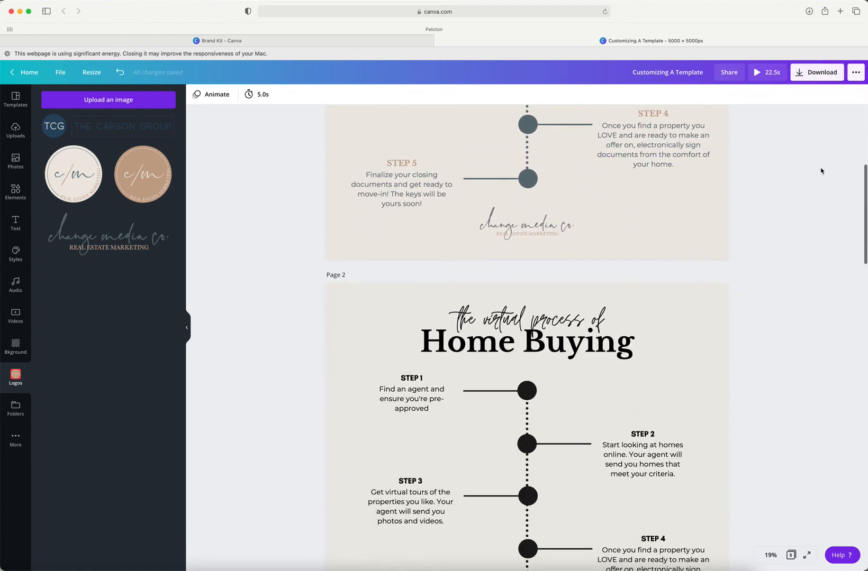
pyautogui.scroll(-3, 821, 171)
pyautogui.scroll(-20, 821, 171)
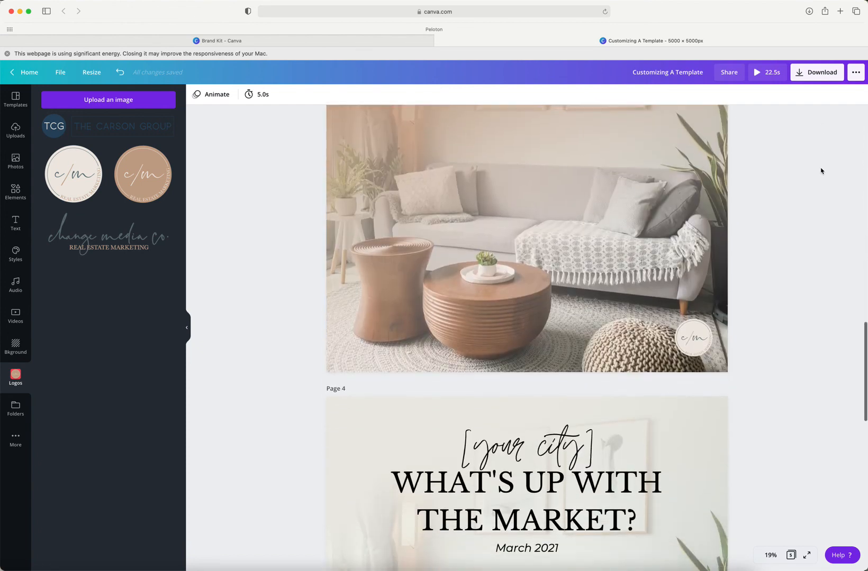
pyautogui.scroll(-6, 821, 171)
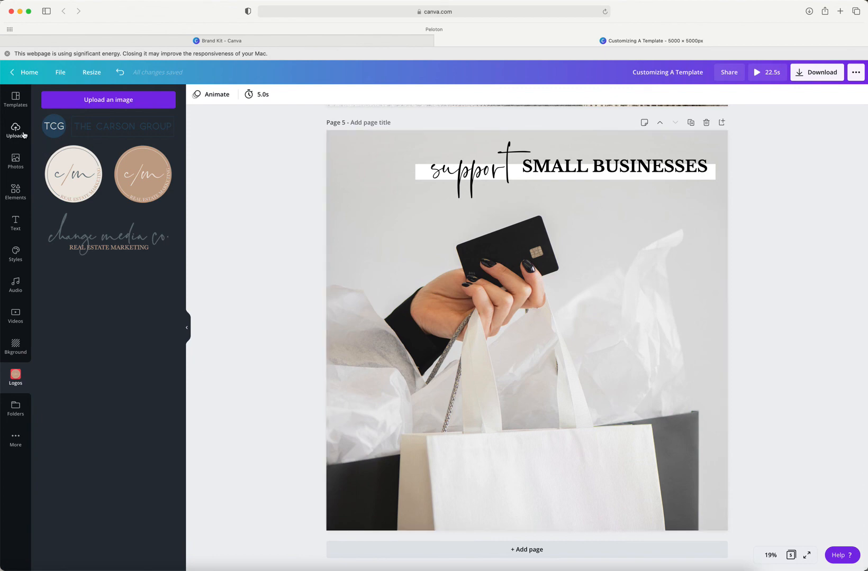
pyautogui.click(17, 161)
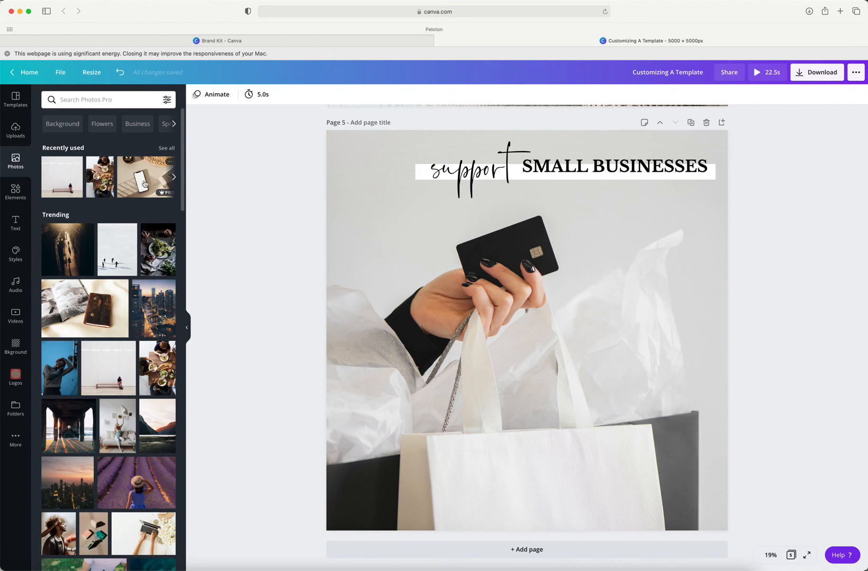
pyautogui.moveTo(143, 184); pyautogui.dragTo(350, 215)
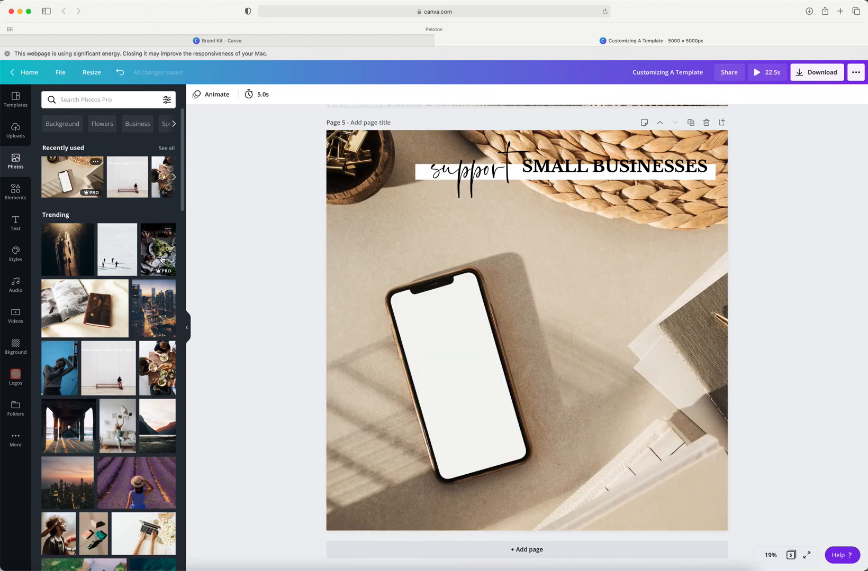
pyautogui.moveTo(158, 250); pyautogui.dragTo(356, 279)
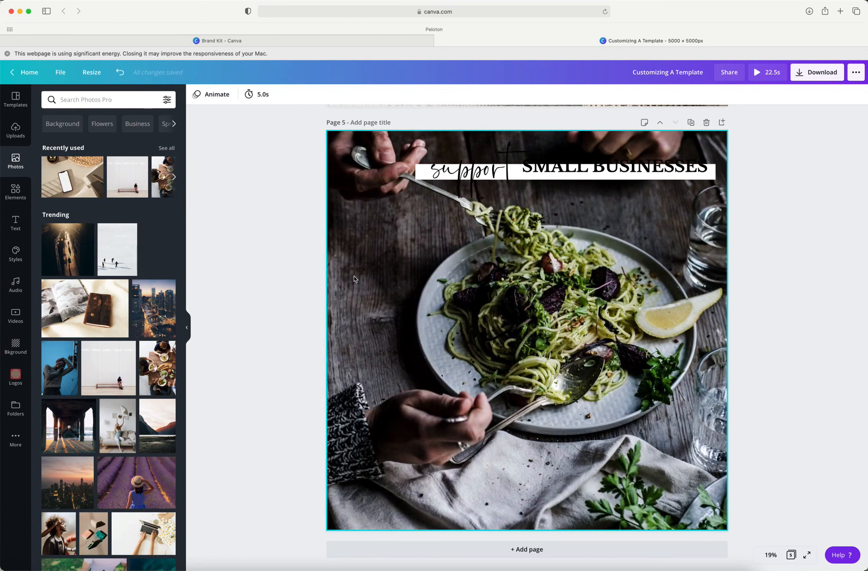
pyautogui.moveTo(123, 257); pyautogui.dragTo(349, 288)
pyautogui.moveTo(146, 309); pyautogui.dragTo(328, 305)
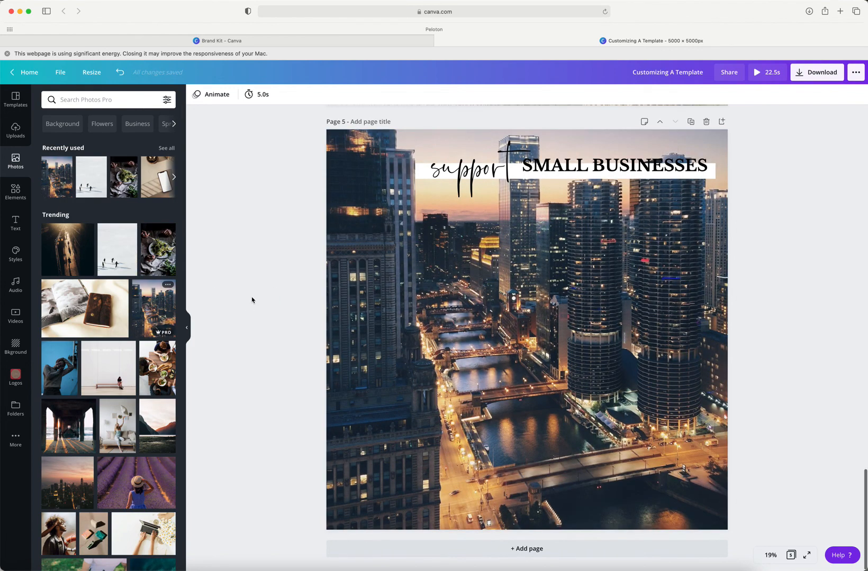